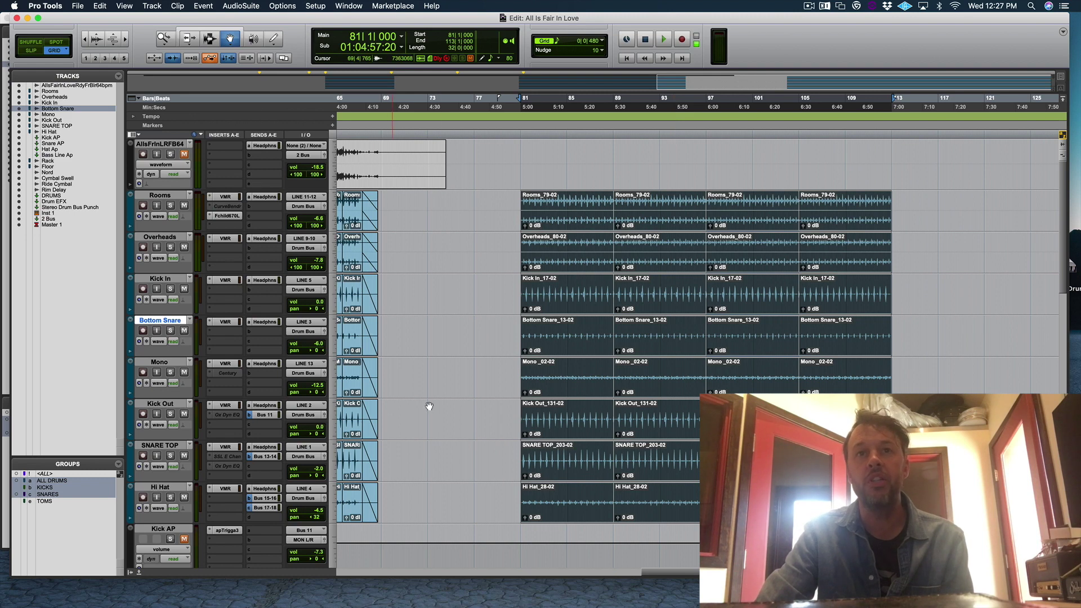
scroll(449, 404, down, 2)
scroll(449, 404, up, 2)
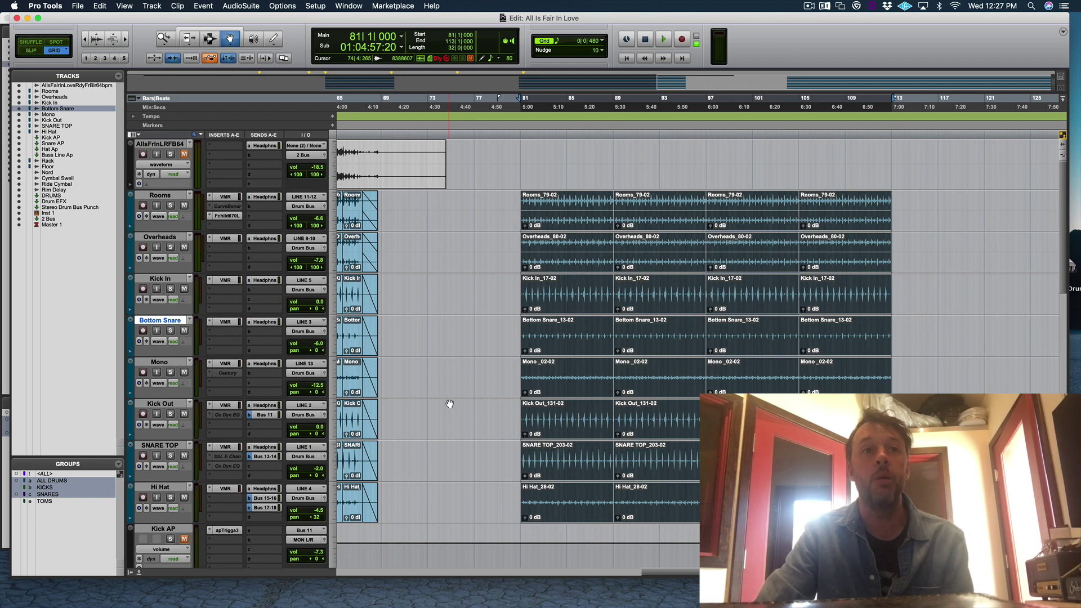
scroll(450, 404, down, 2)
scroll(450, 404, up, 2)
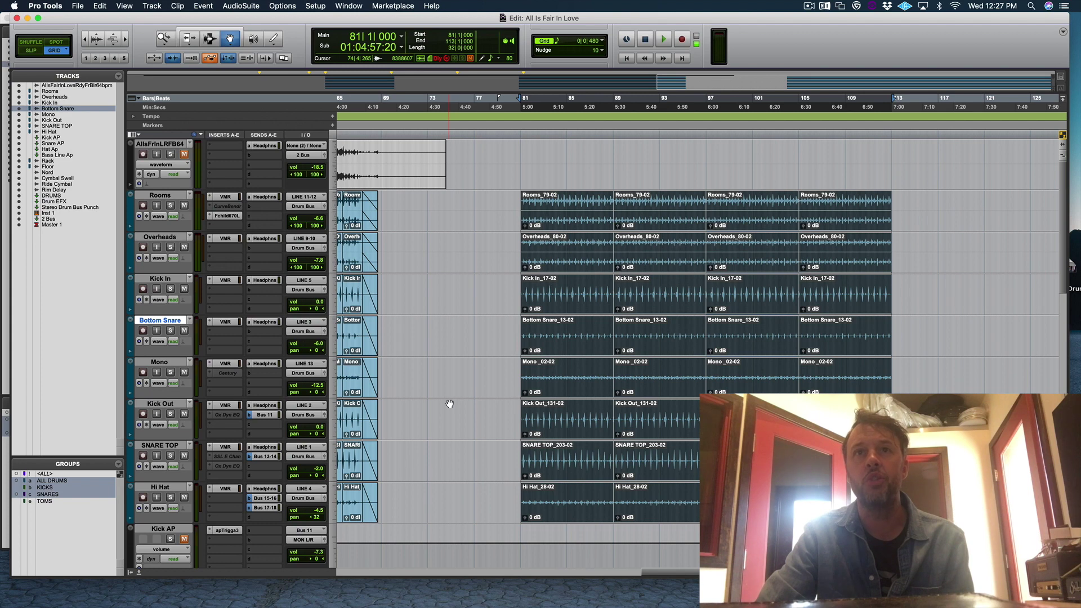
key(super+bracketright)
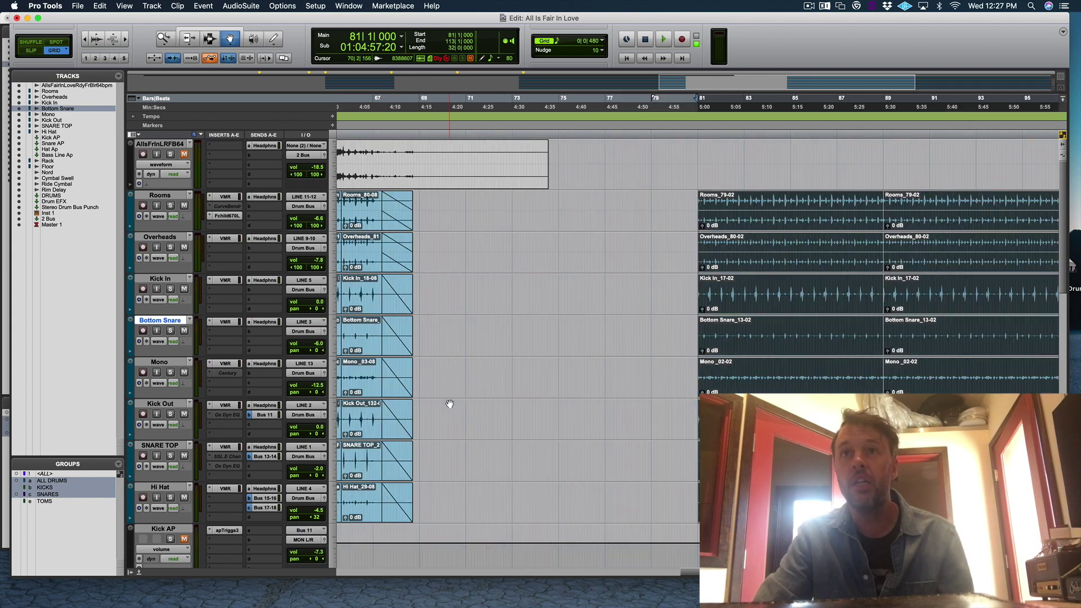
scroll(449, 404, right, 10)
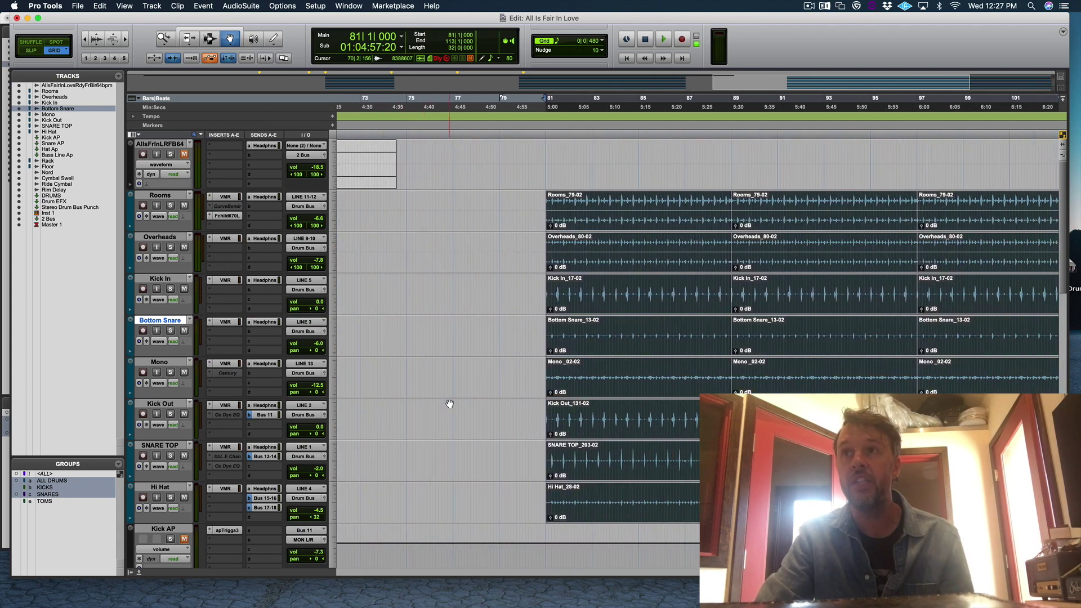
key(super+bracketleft)
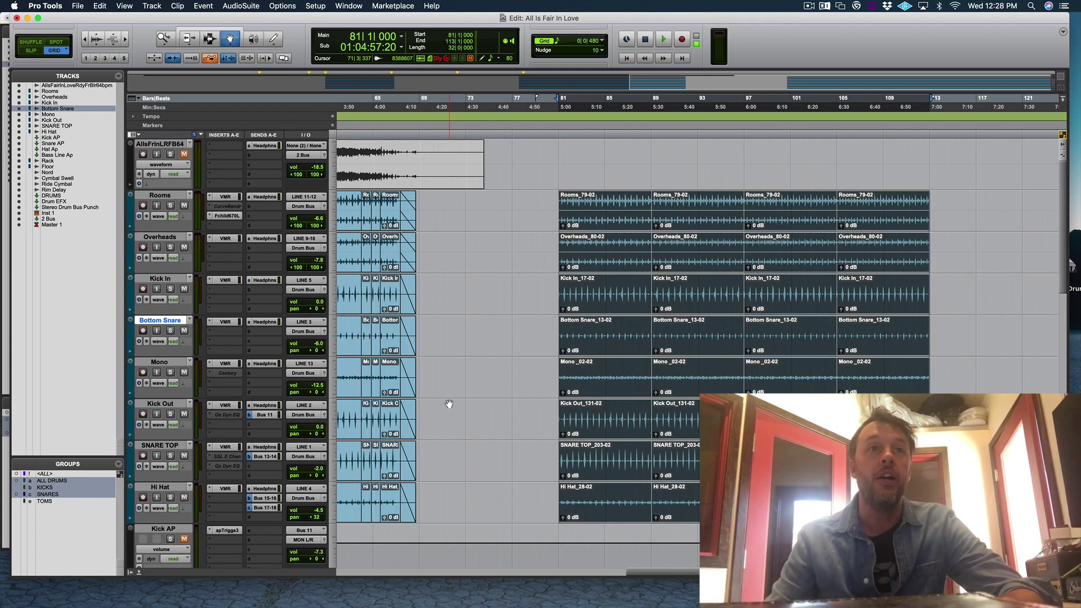
Solo the Kick Out, SNARE TOP and Hi Hat tracks and start playback from bar 81
scroll(449, 403, down, 2)
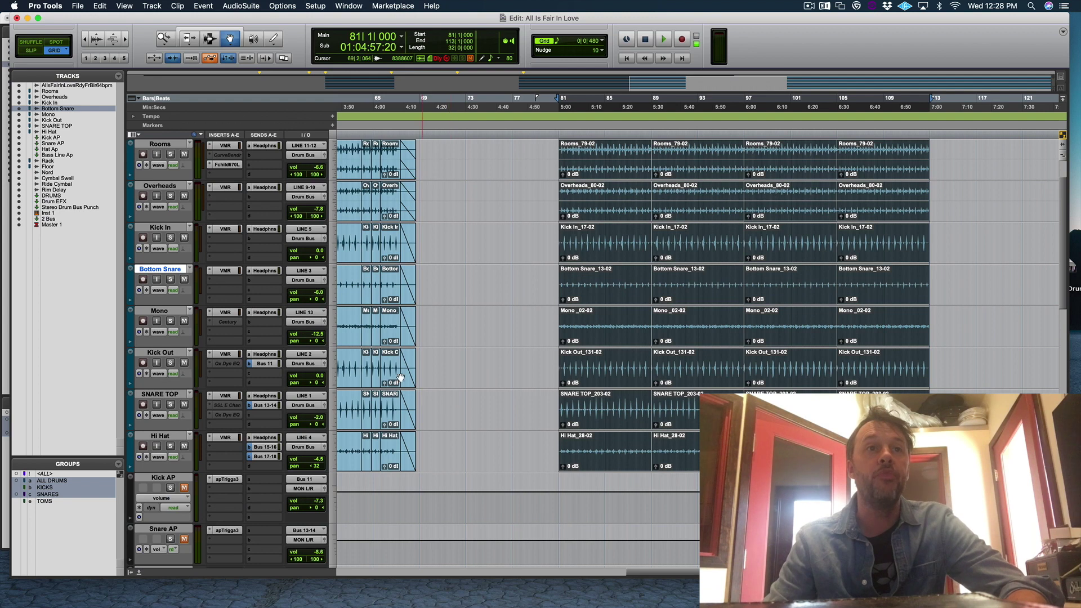
click(170, 363)
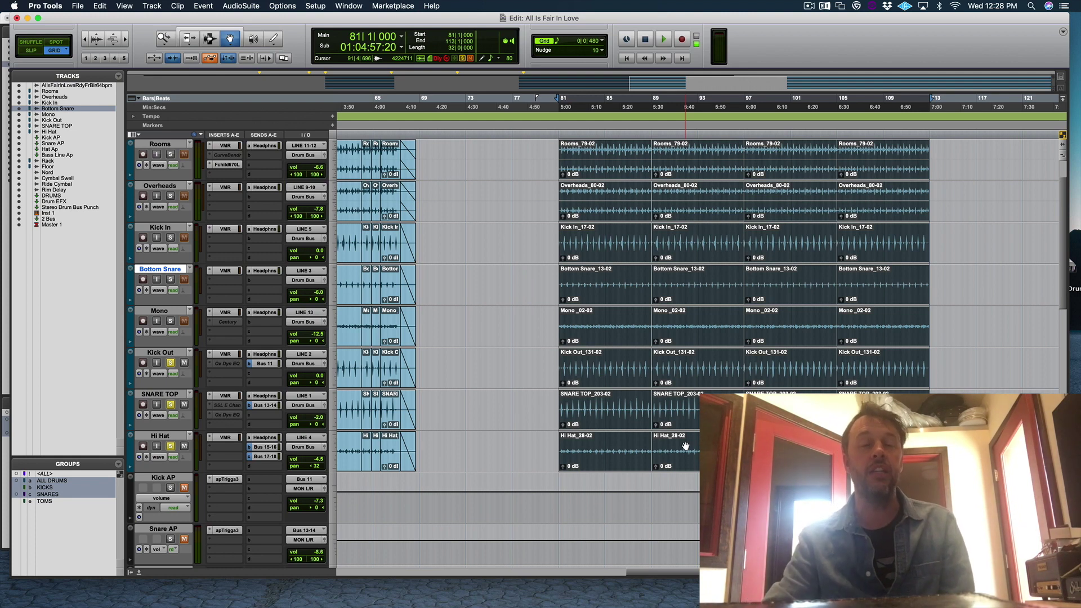
key(space)
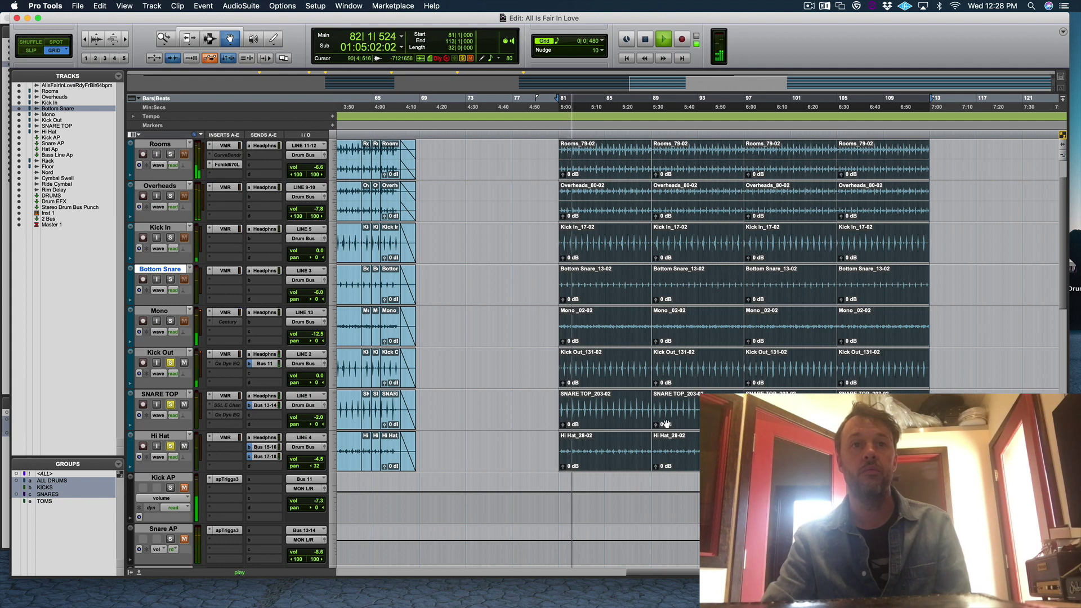
Reset the SNARE TOP volume to 0.0 dB and set the Kick Out volume to -2.6 dB, then stop playback
alt+click(318, 417)
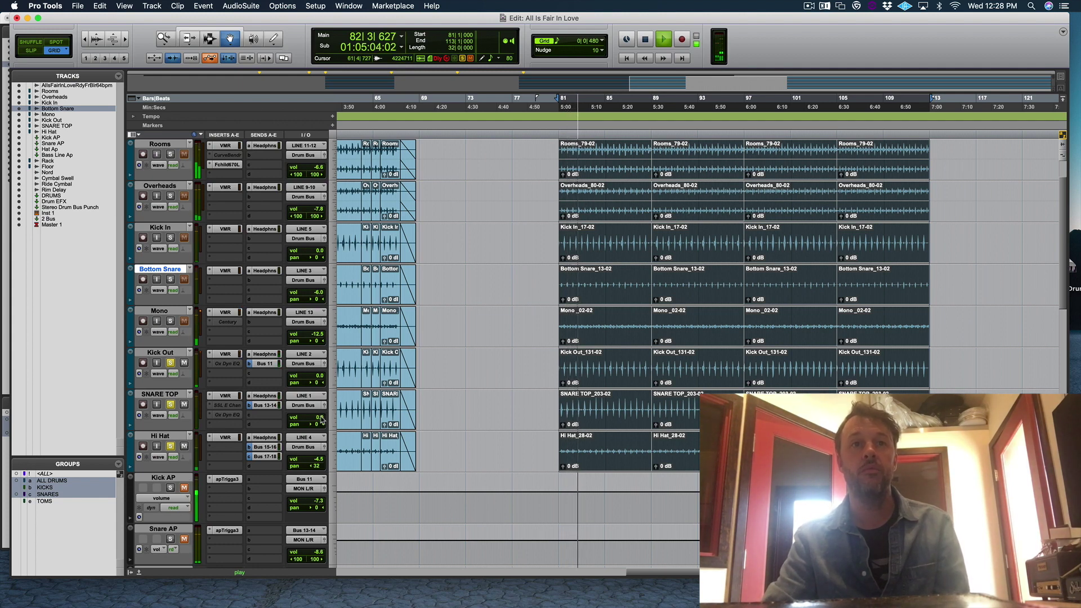
drag(319, 378, 321, 381)
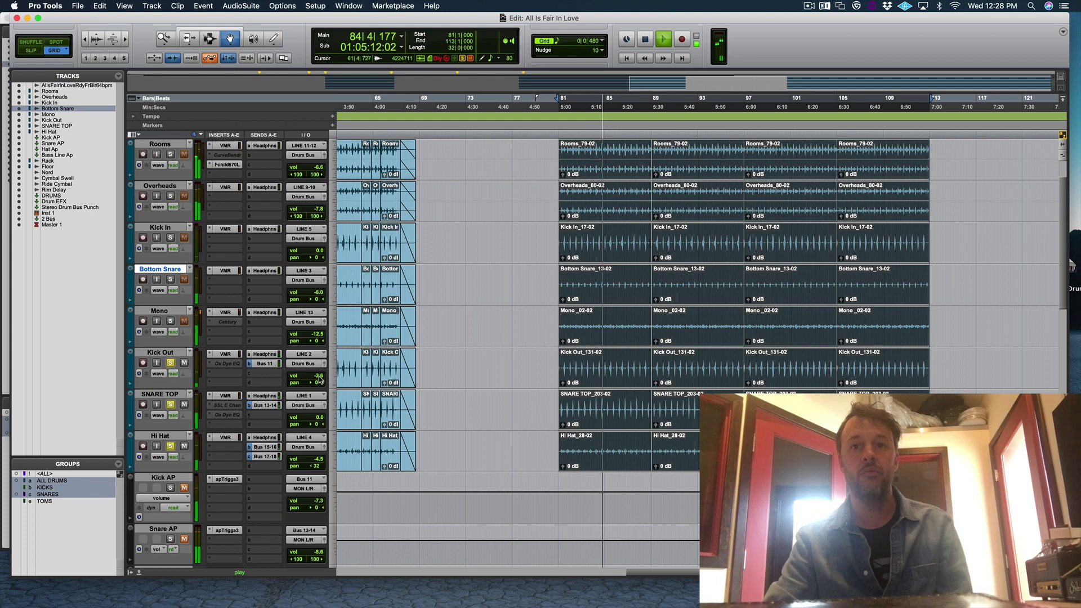
key(space)
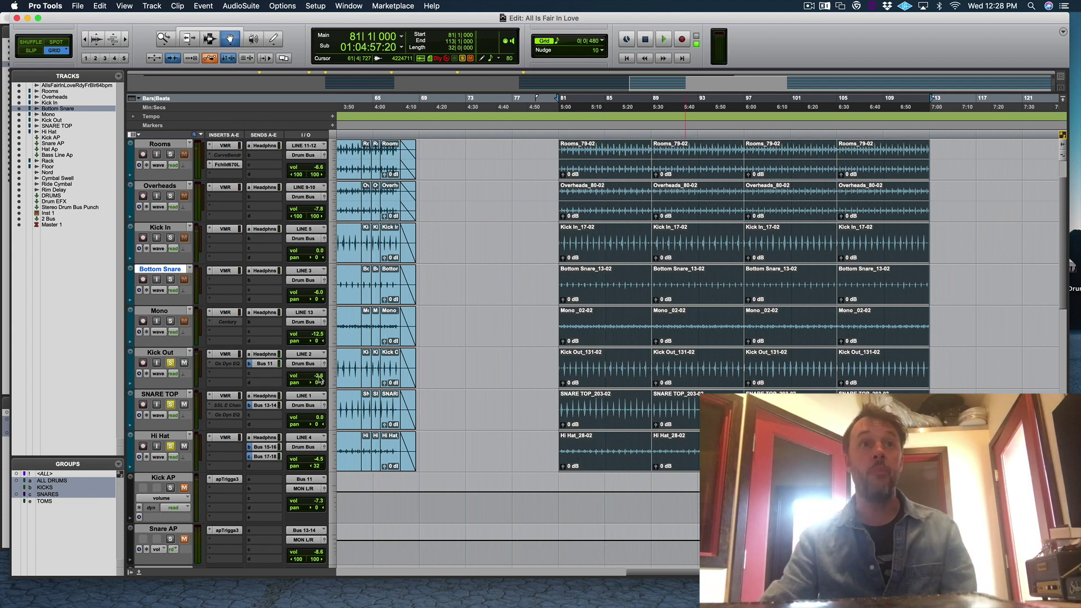
Add the Mono track to the solos and set its volume to -11.2 dB during playback
click(170, 321)
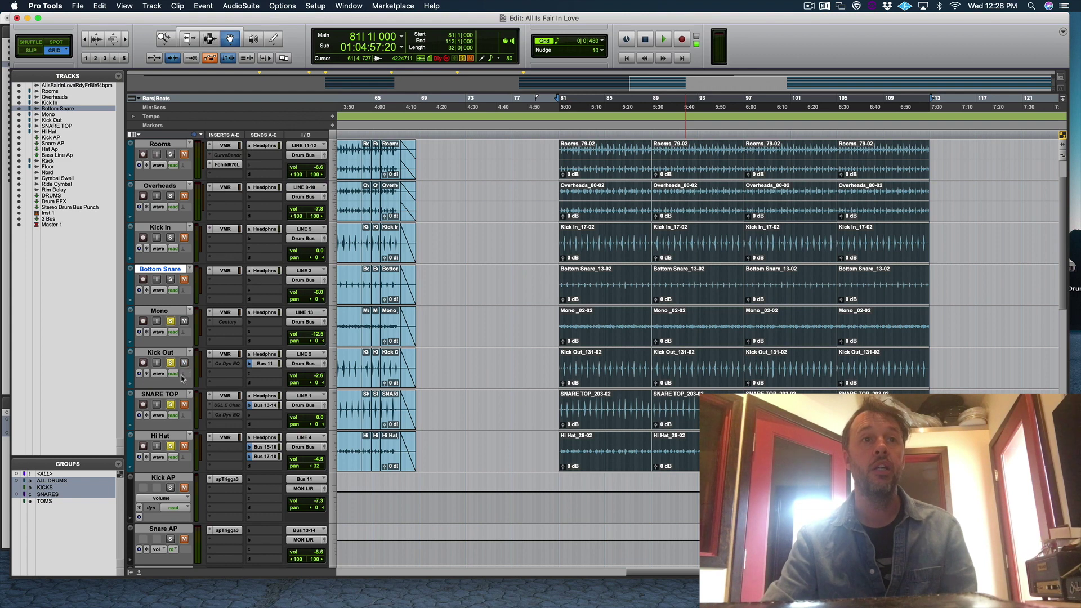
key(space)
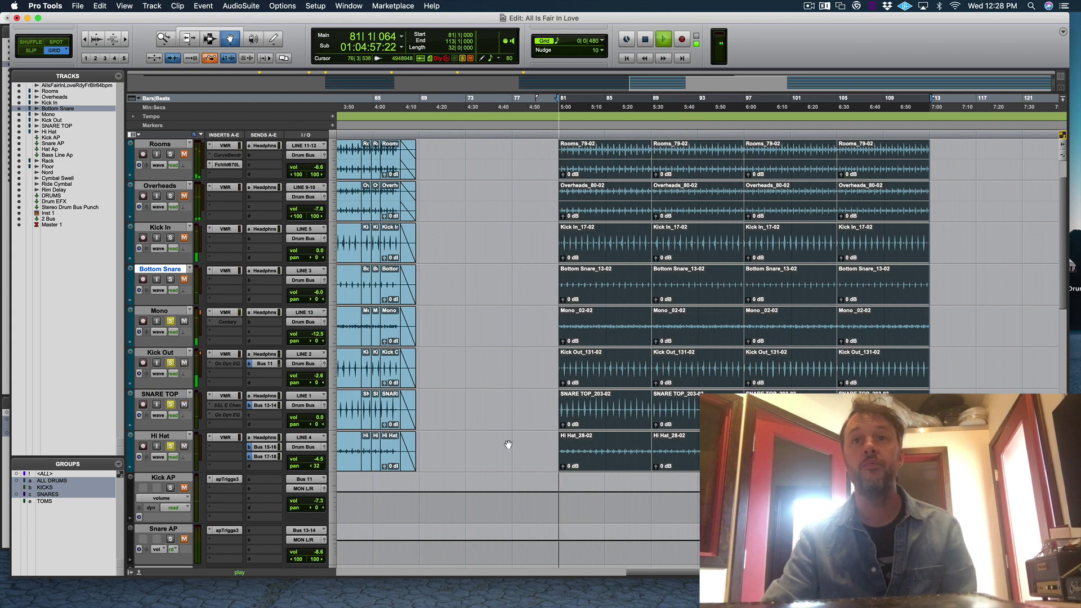
drag(316, 336, 317, 335)
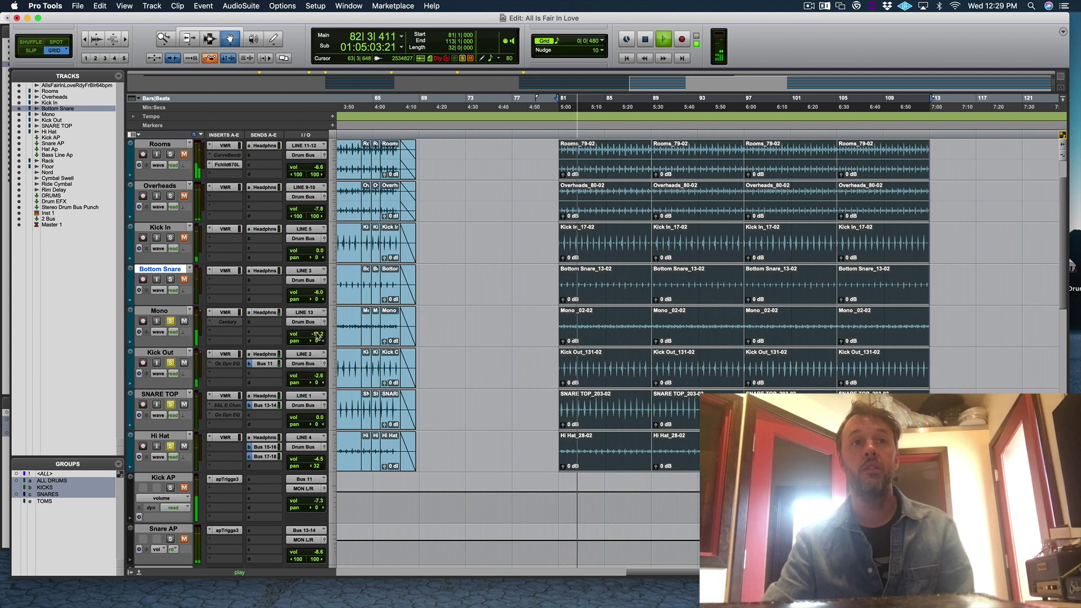
Audition Mono alone and with Kick Out, SNARE TOP and Hi Hat soloed, saving the session during playback
alt+click(171, 363)
click(170, 320)
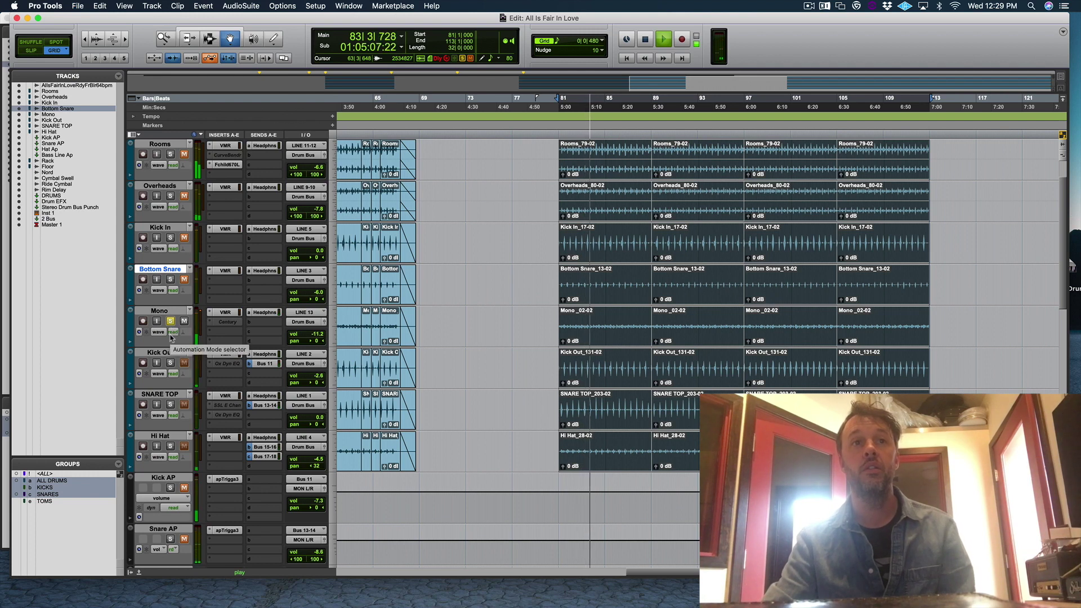
click(169, 364)
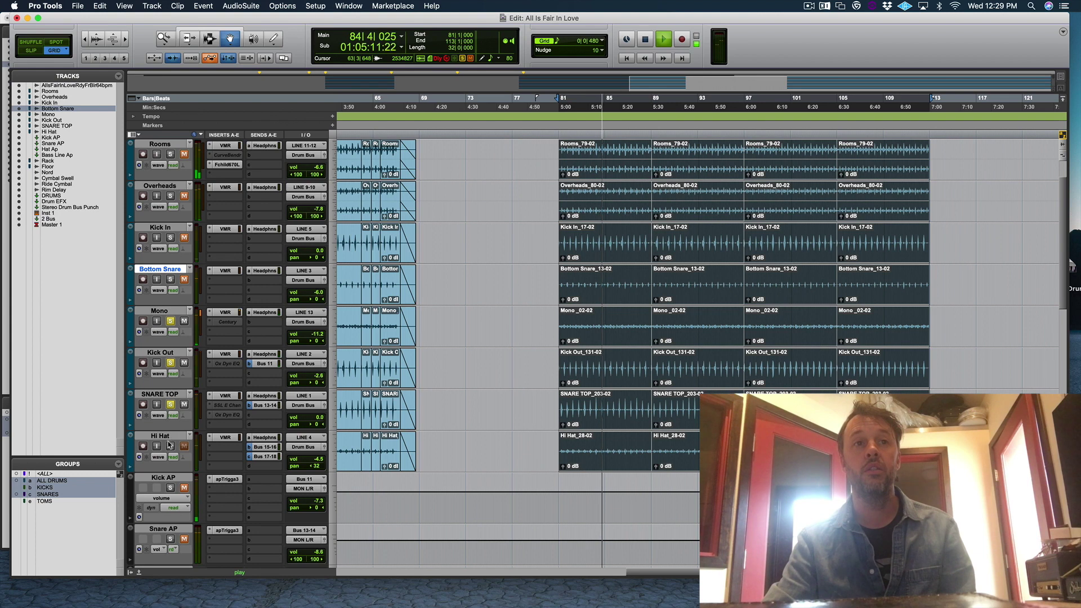
key(super+s)
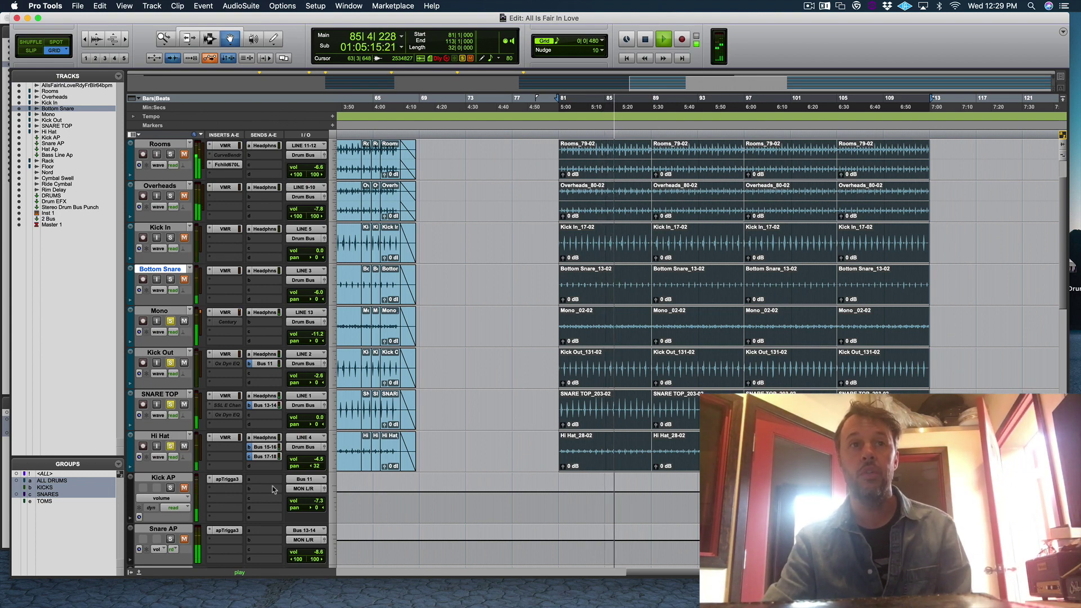
key(space)
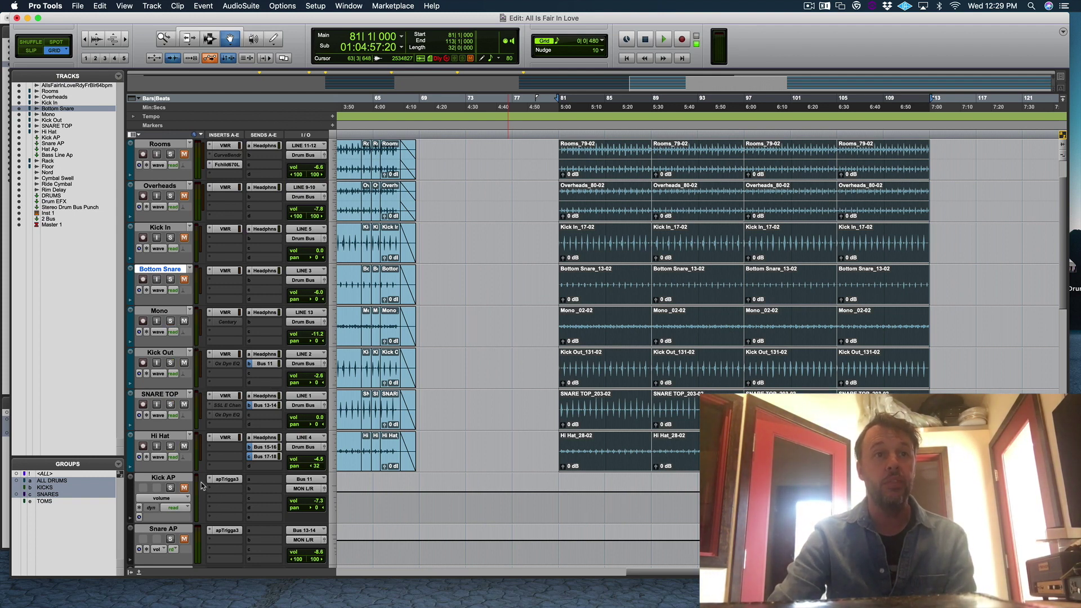
Inspect the Kick Out track's send to Bus 11 and close its send window
scroll(201, 486, down, 2)
click(167, 269)
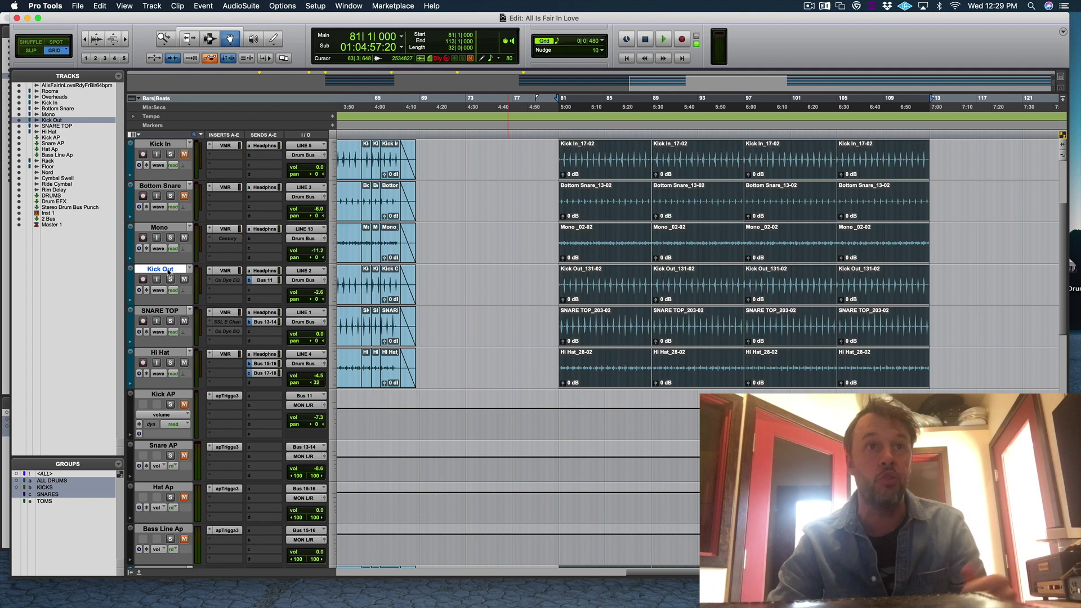
click(263, 280)
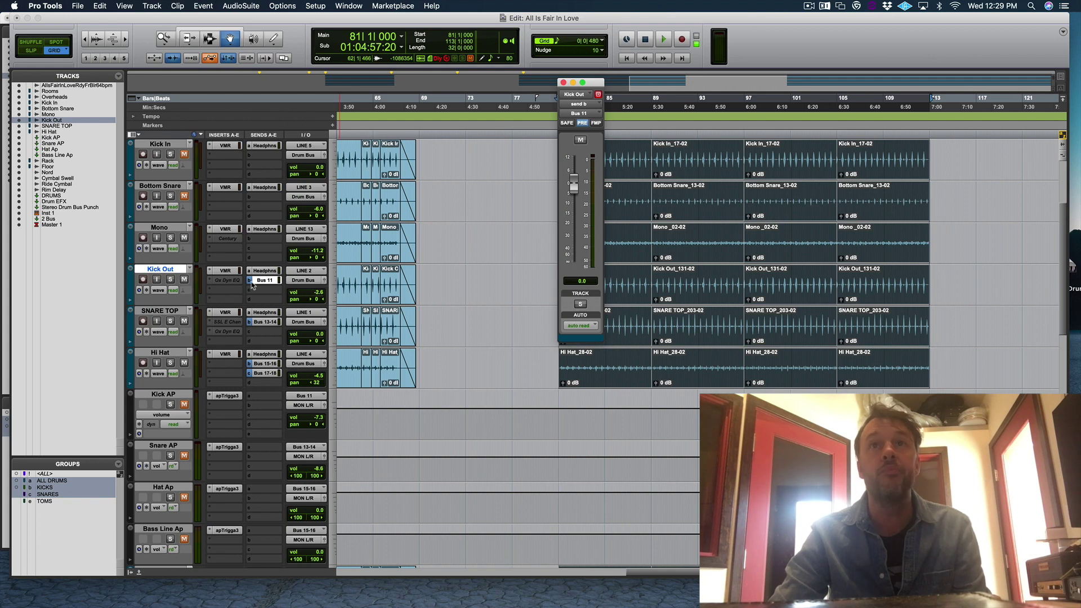
click(563, 83)
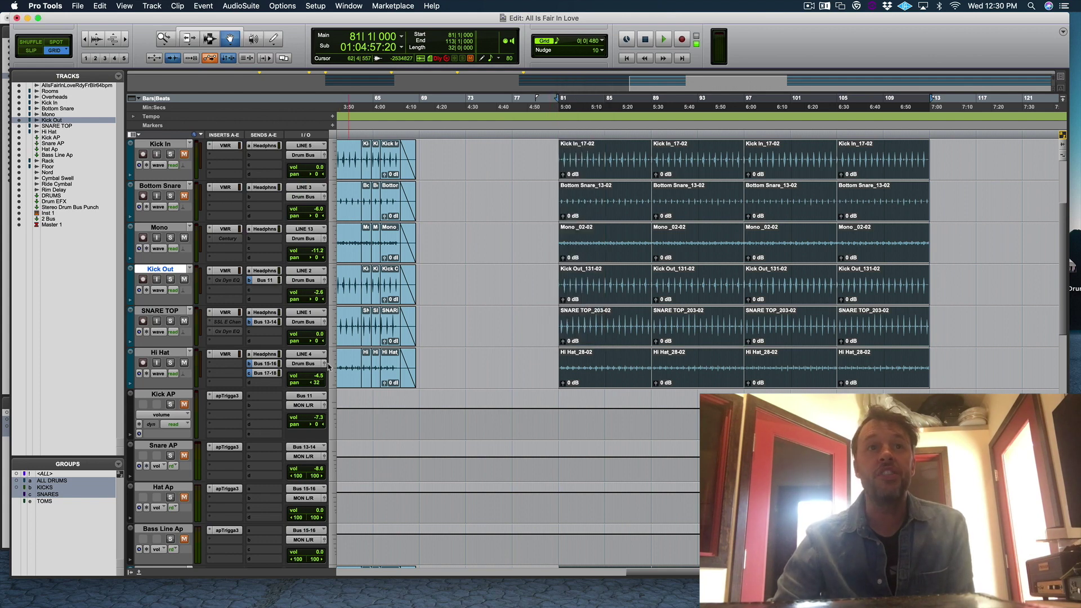
Open apTrigga3 on the Kick AP track and show the modulation settings of its Synth Kick 2 sample
click(182, 397)
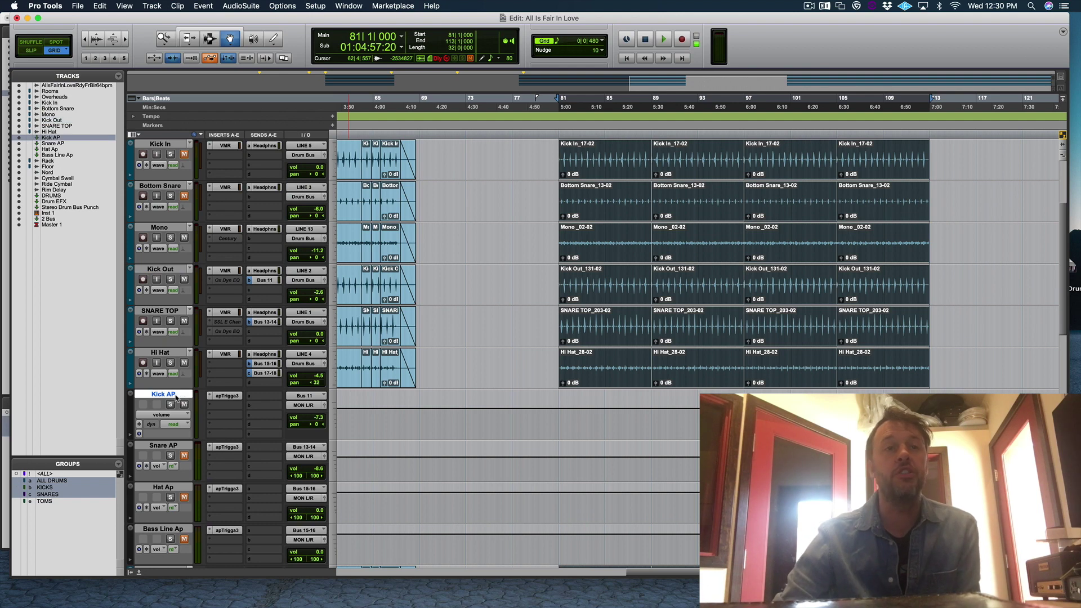
click(228, 396)
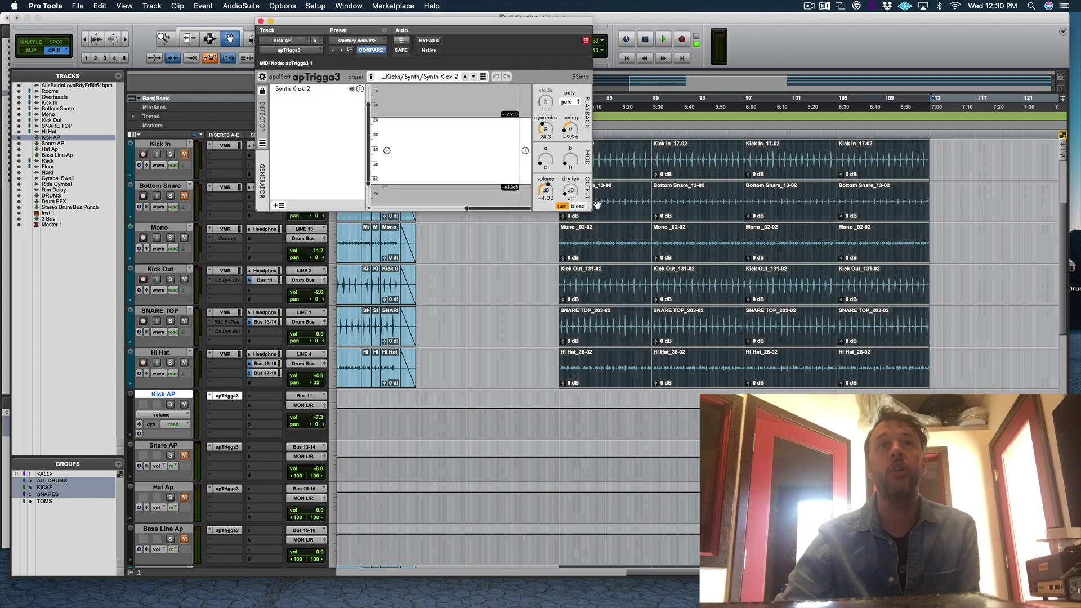
drag(435, 25, 462, 125)
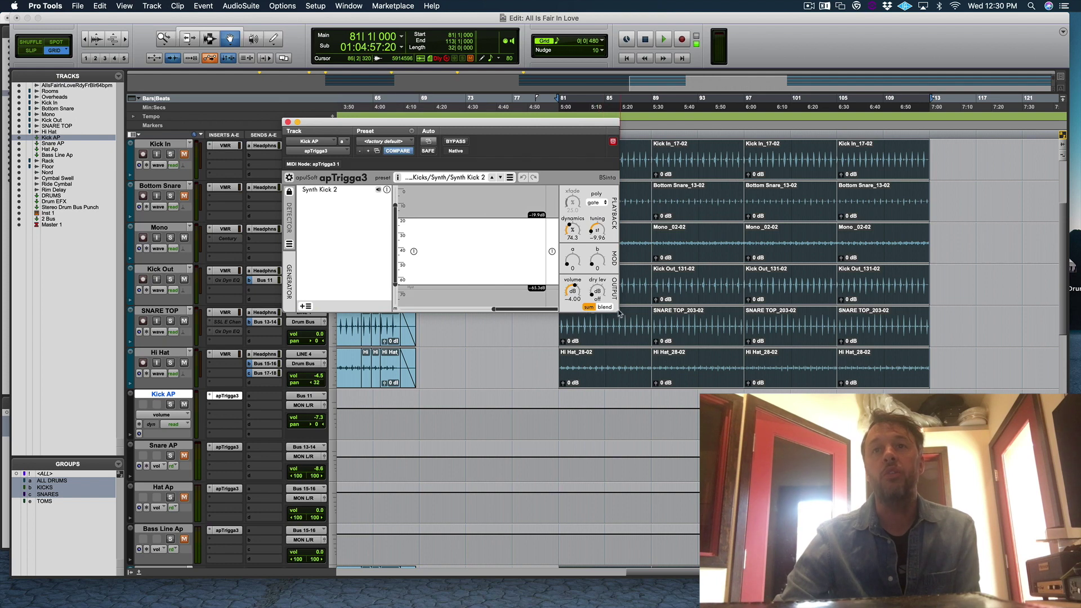
click(328, 191)
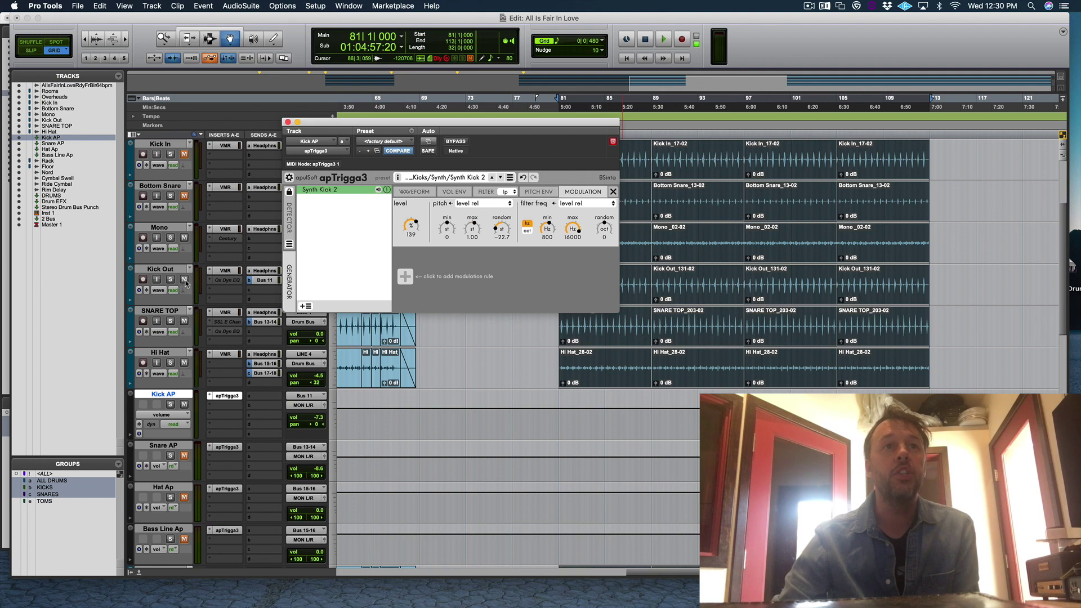
Solo the Kick AP track and play it back while viewing the incoming signal in apTrigga3's detector
click(182, 307)
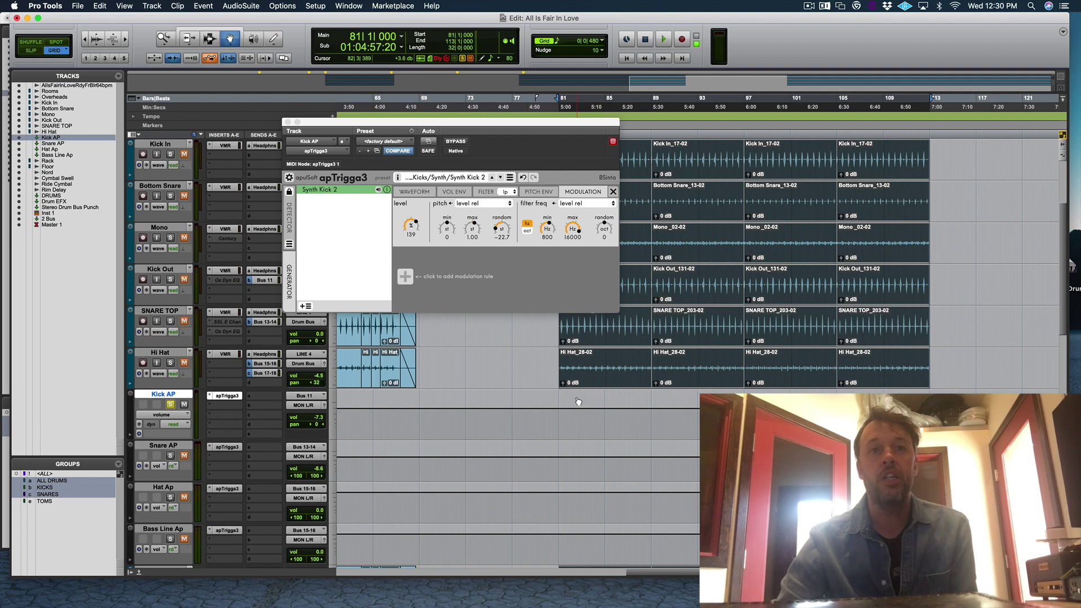
key(space)
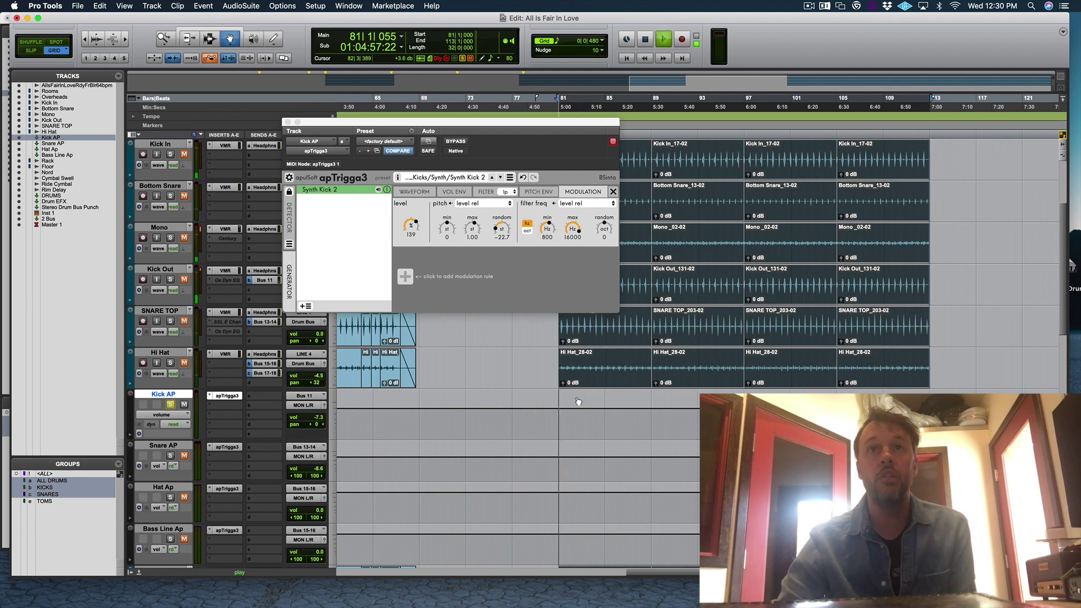
click(326, 190)
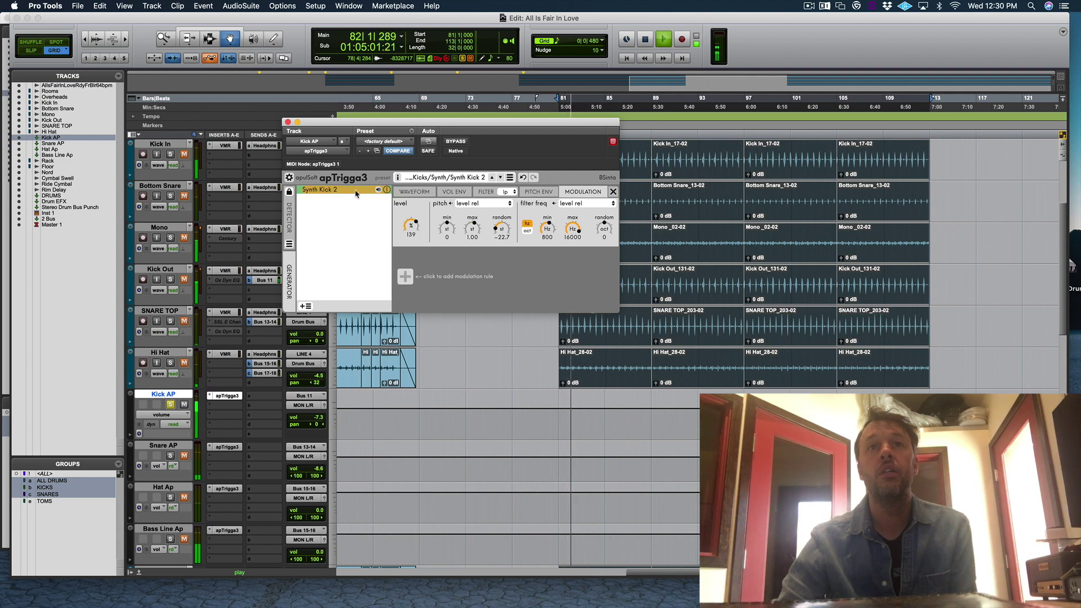
click(290, 219)
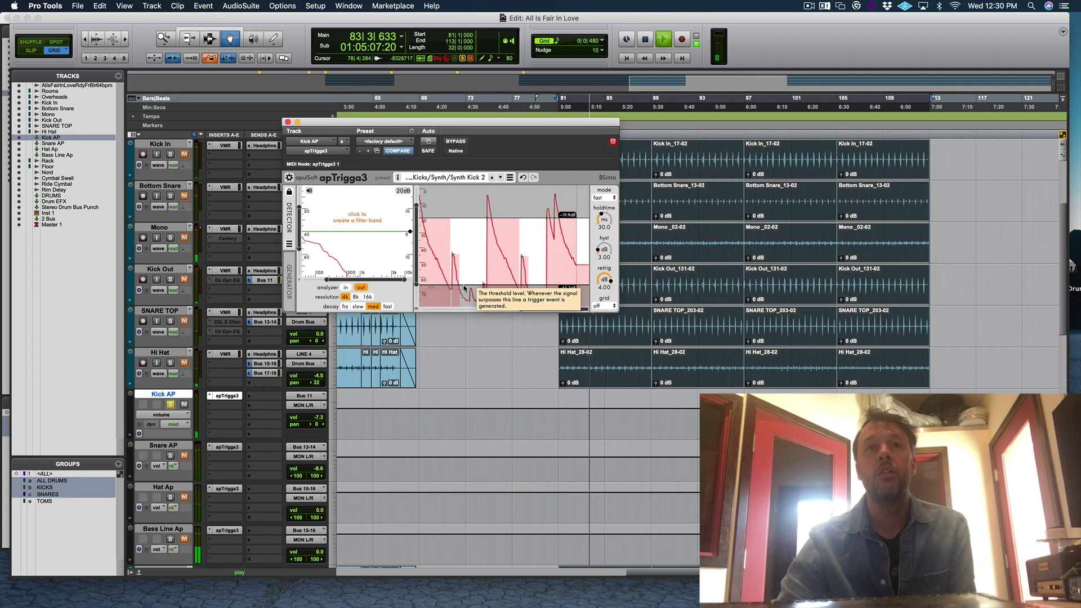
key(space)
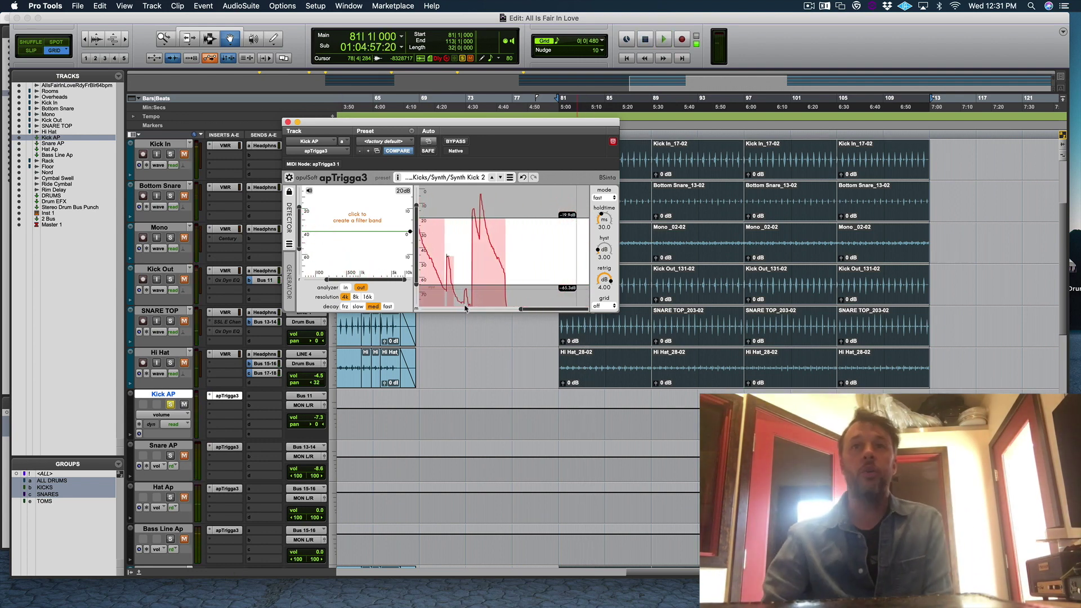
Adjust apTrigga3's gate levels during playback, setting the upper level to about -29 dB and the trigger threshold to about -52 dB
scroll(501, 224, down, 2)
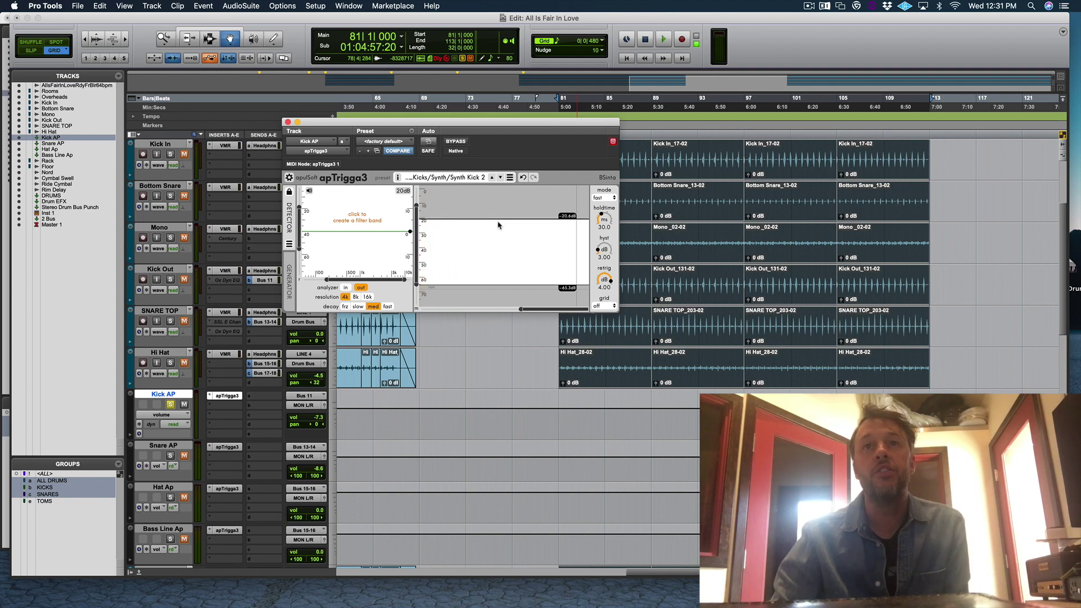
key(space)
drag(497, 225, 501, 280)
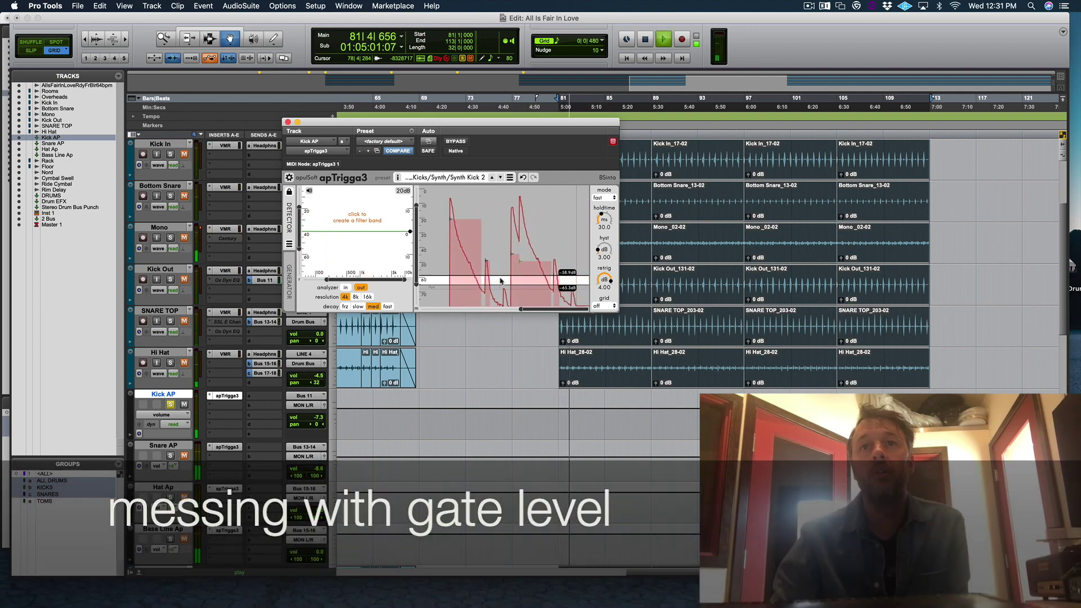
drag(500, 280, 507, 203)
drag(506, 211, 503, 243)
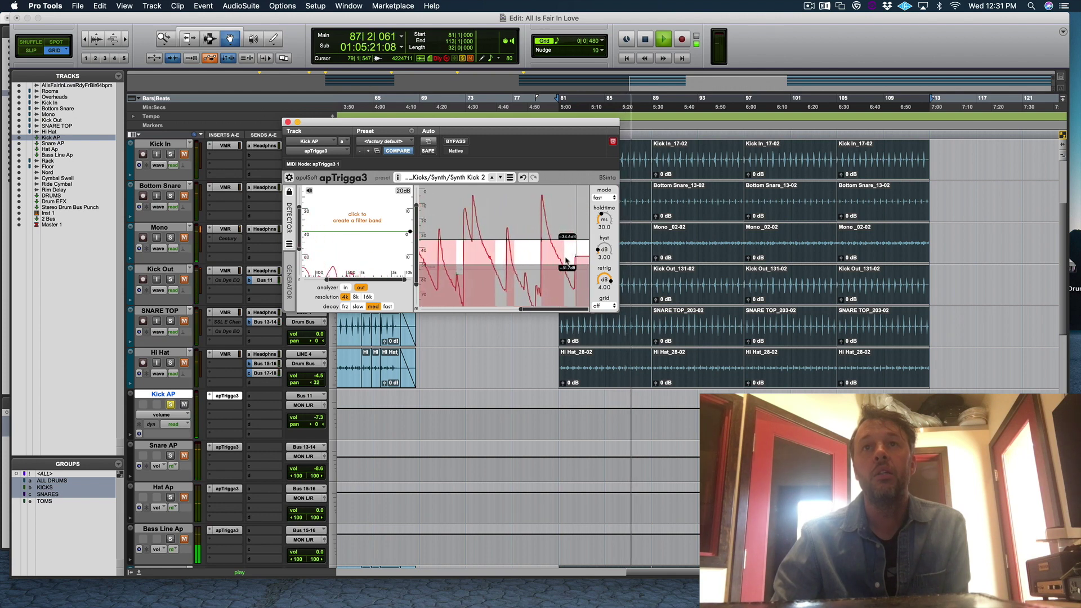
drag(567, 244, 567, 235)
key(space)
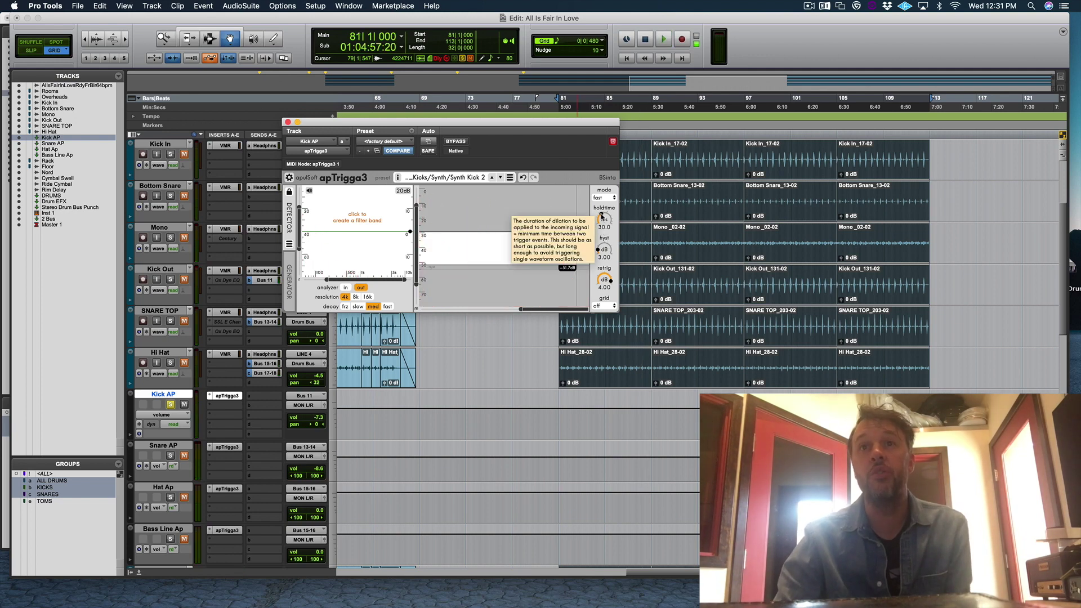
Set apTrigga3's detector hold time to 320 ms during playback
key(space)
drag(601, 215, 602, 214)
mouse_move(613, 178)
mouse_down()
mouse_move(601, 249)
mouse_move(617, 172)
mouse_up()
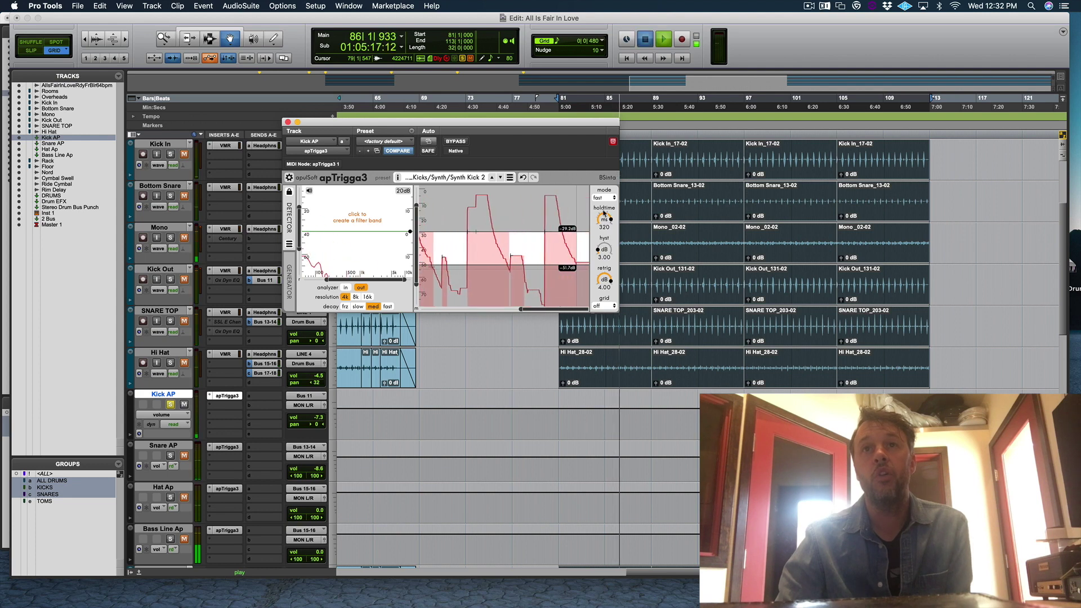
Set apTrigga3's detector hysteresis to about 3.92 dB during playback
key(space)
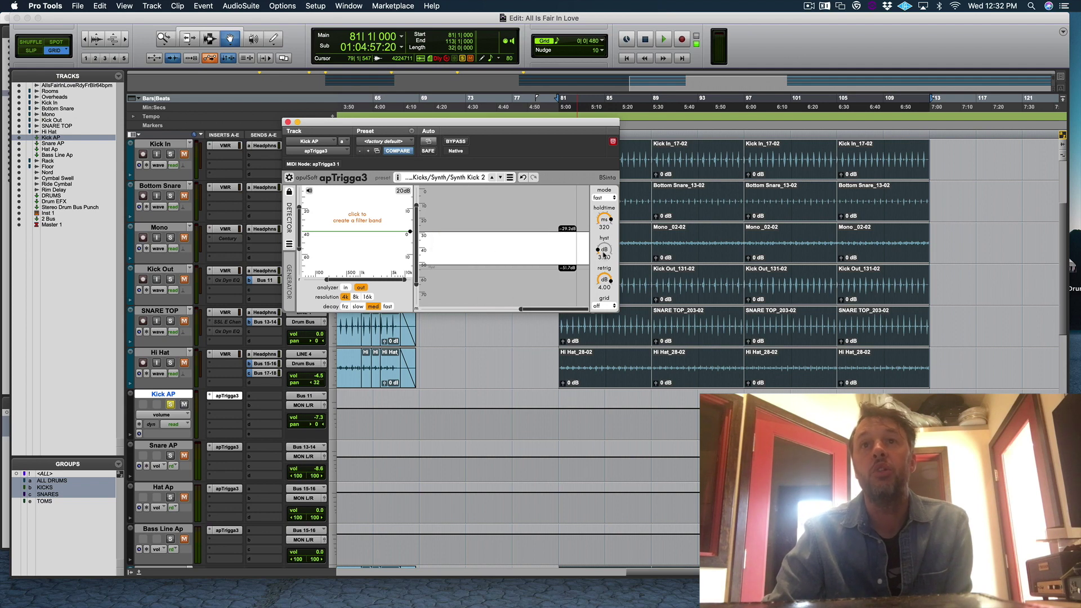
key(space)
drag(600, 248, 325, 194)
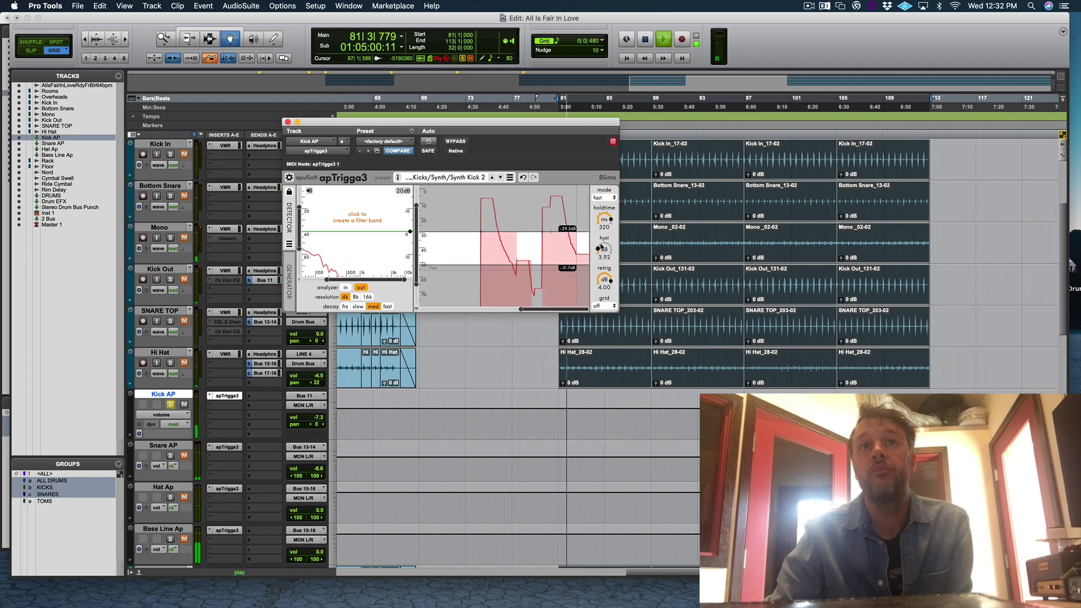
key(space)
Open the Synth Kick 2 waveform in apTrigga3's generator and set the sample's end point to about 330 ms during playback
click(289, 282)
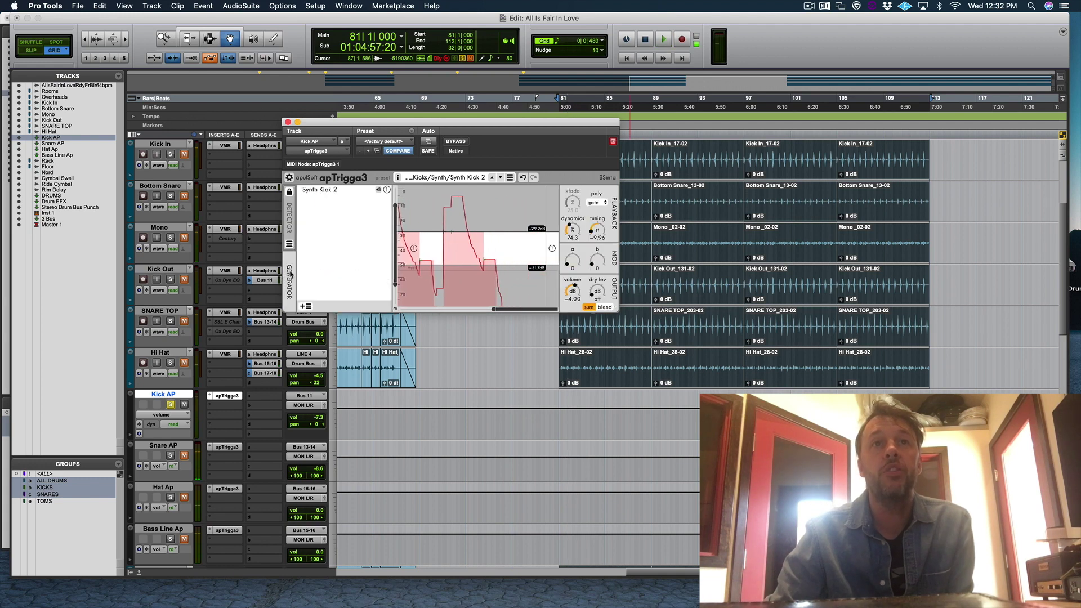
click(330, 190)
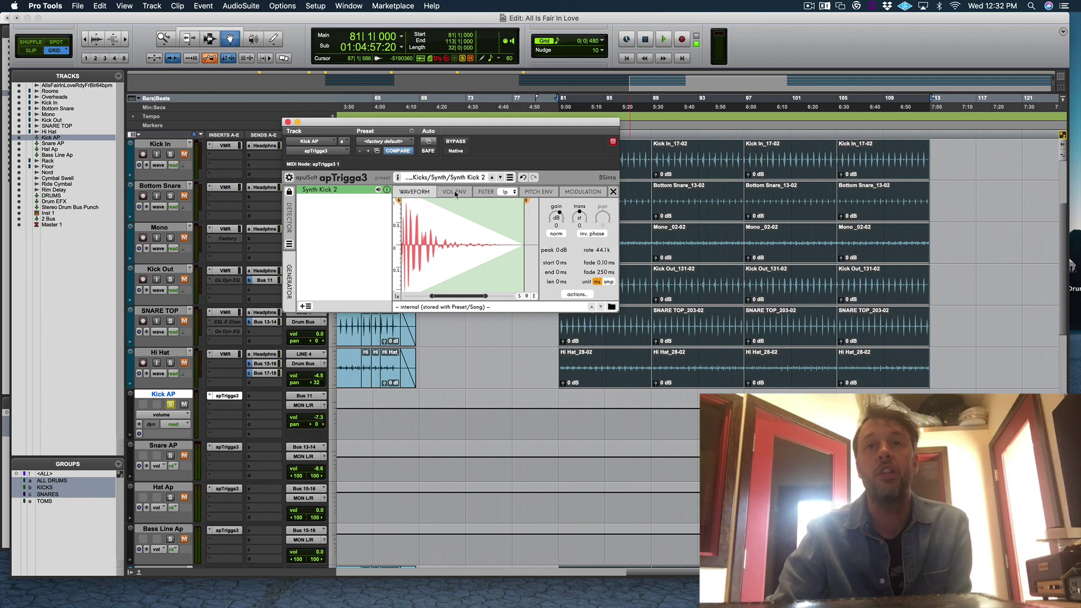
key(space)
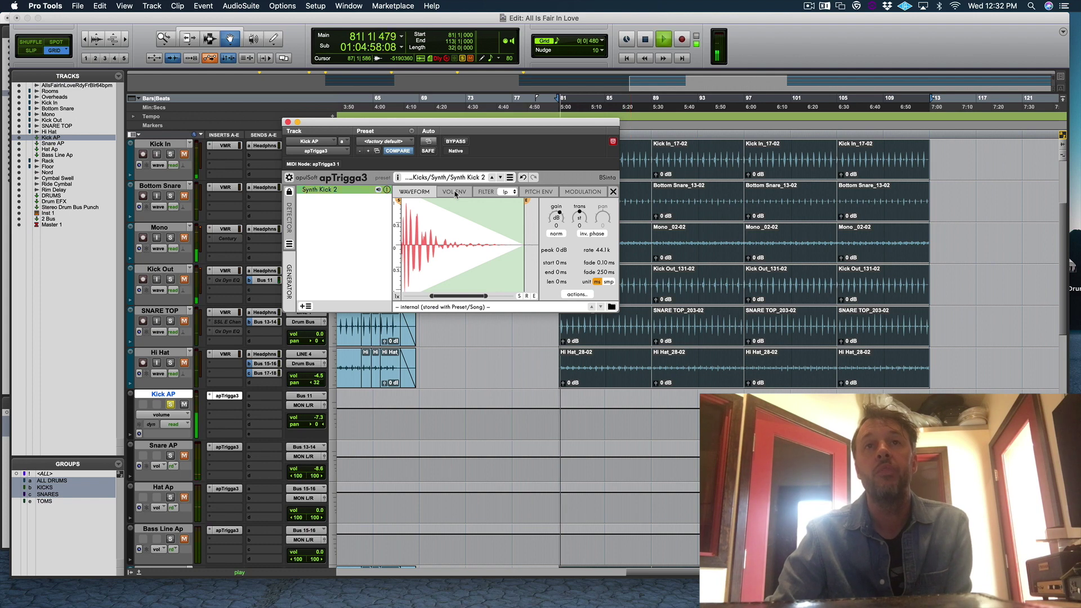
click(454, 193)
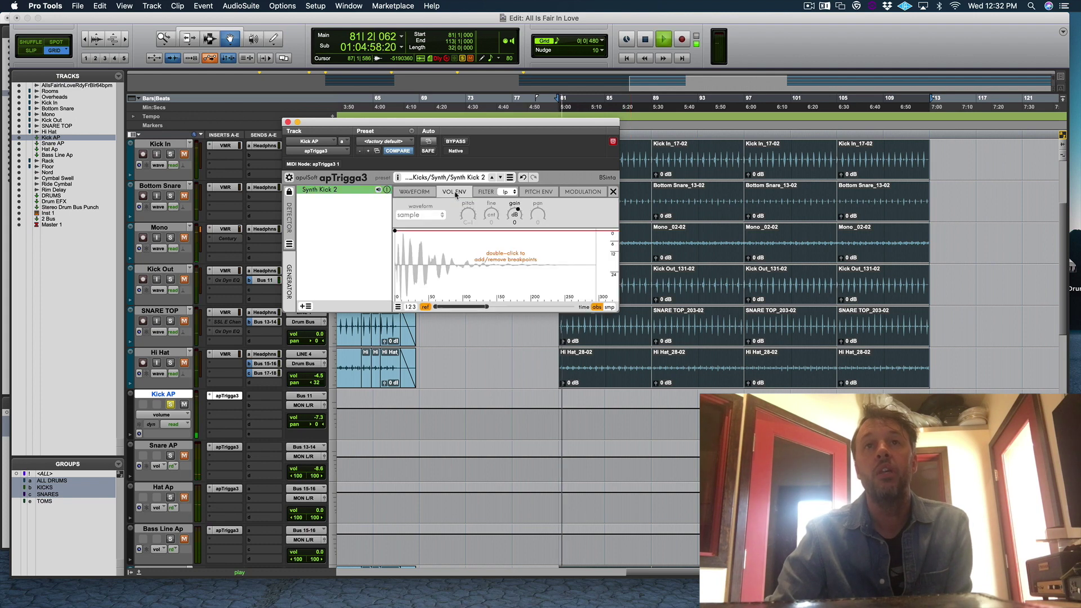
click(414, 192)
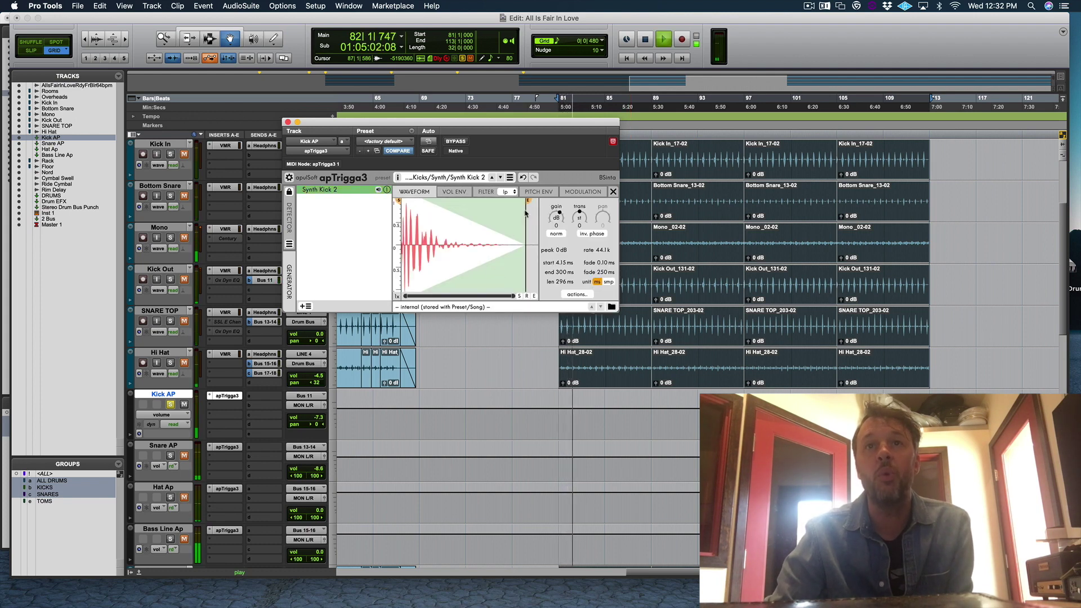
drag(527, 201, 435, 215)
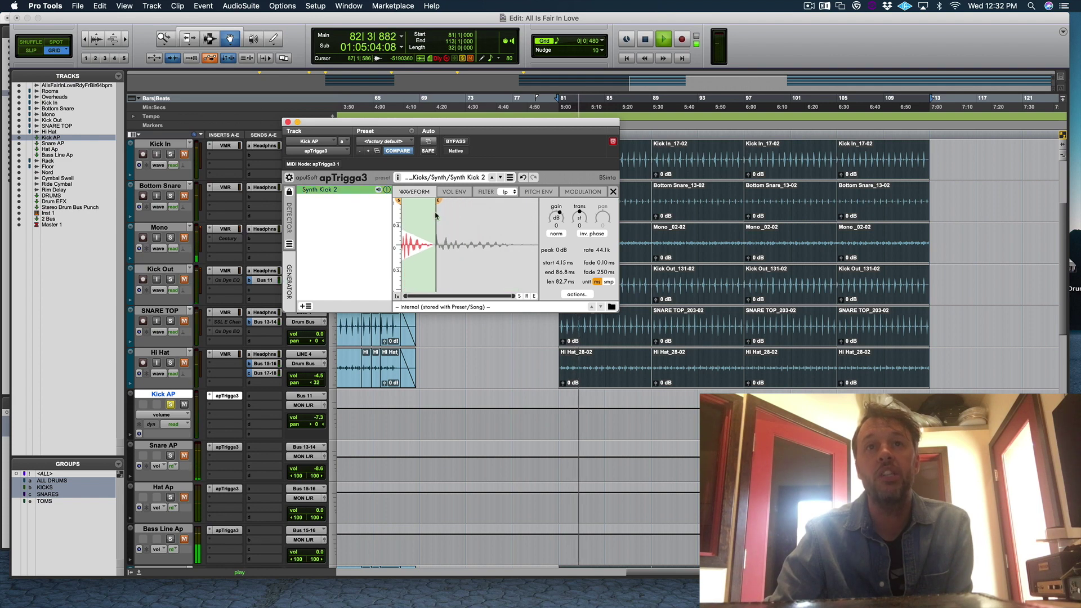
drag(436, 215, 542, 218)
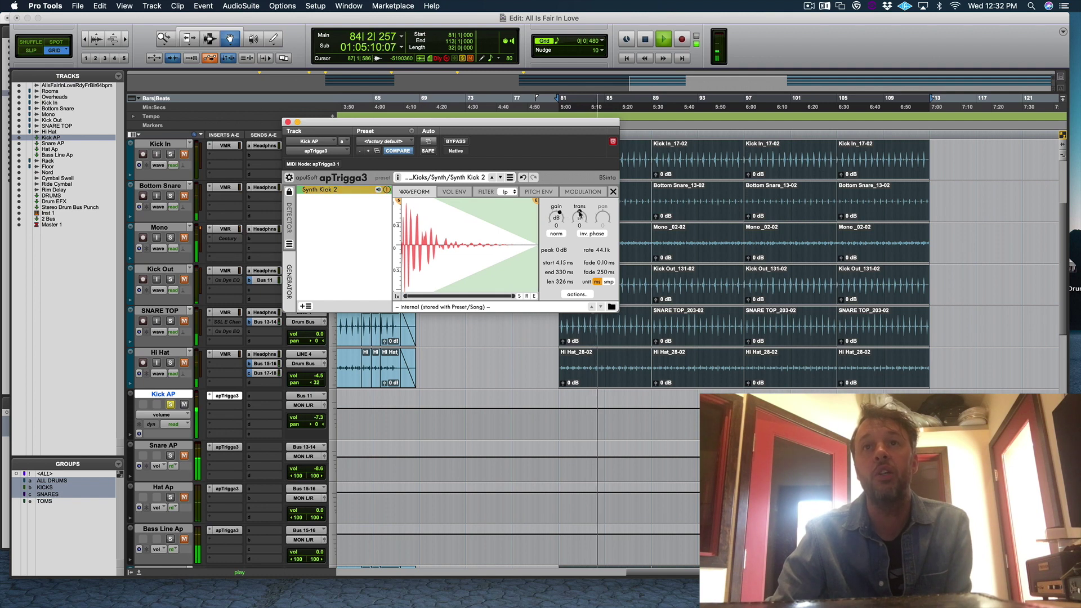
Transpose the Synth Kick 2 sample by about 9.61 semitones and lower its volume envelope during playback
drag(579, 218, 585, 174)
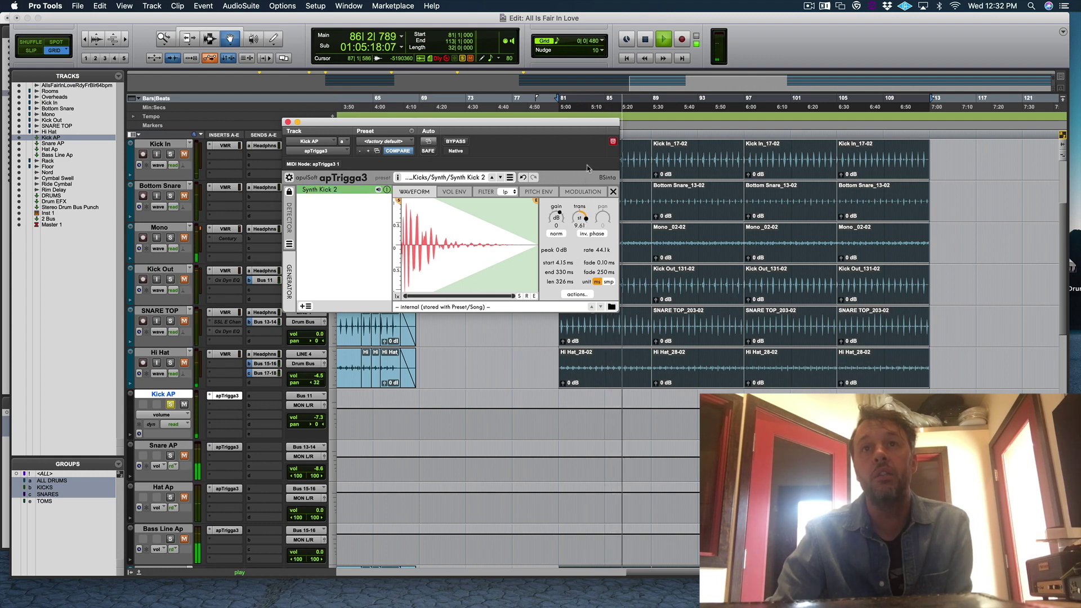
click(459, 192)
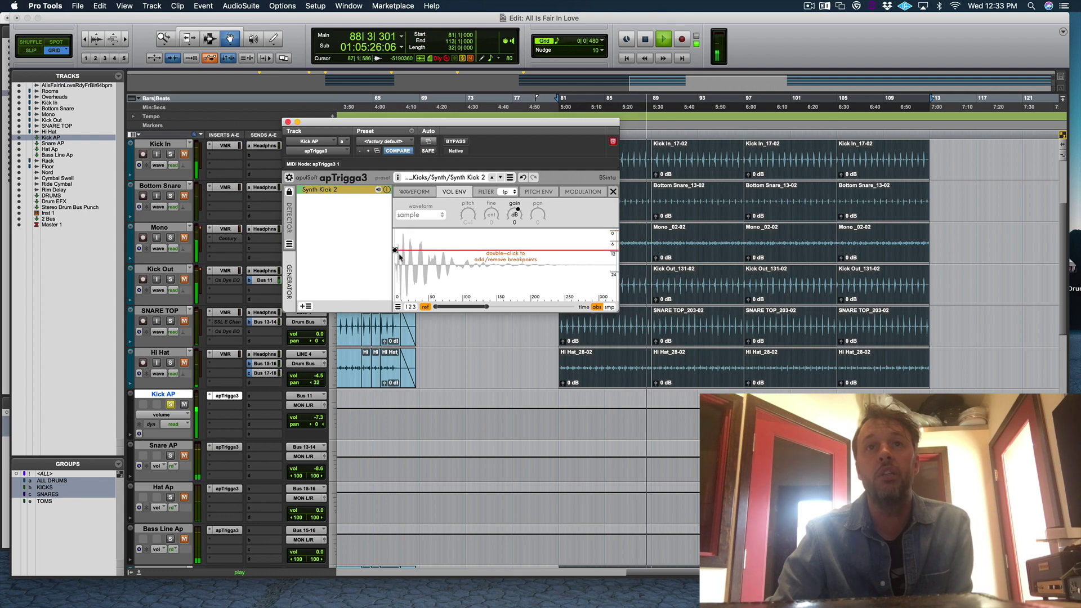
key(space)
In the Synth Kick 2 modulation settings, set the maximum filter frequency to about 6724 Hz while listening to playback
click(486, 192)
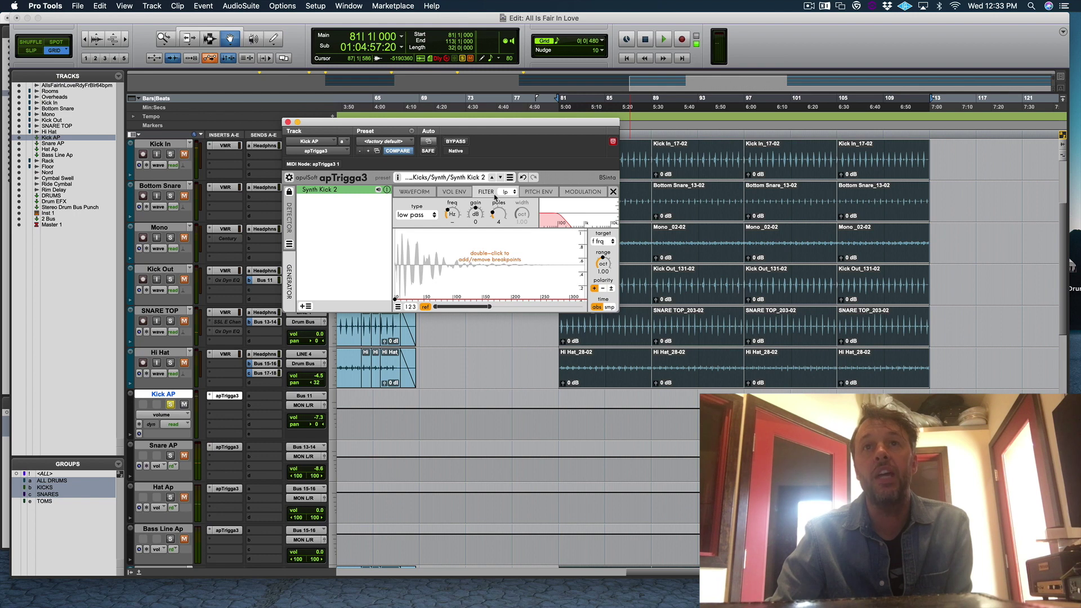
click(538, 192)
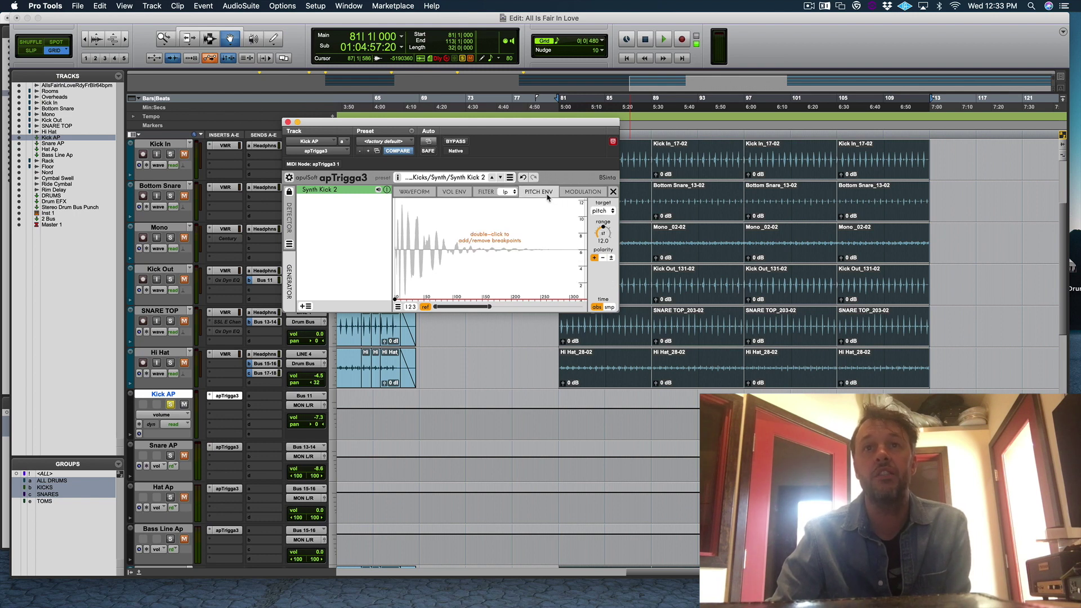
click(583, 192)
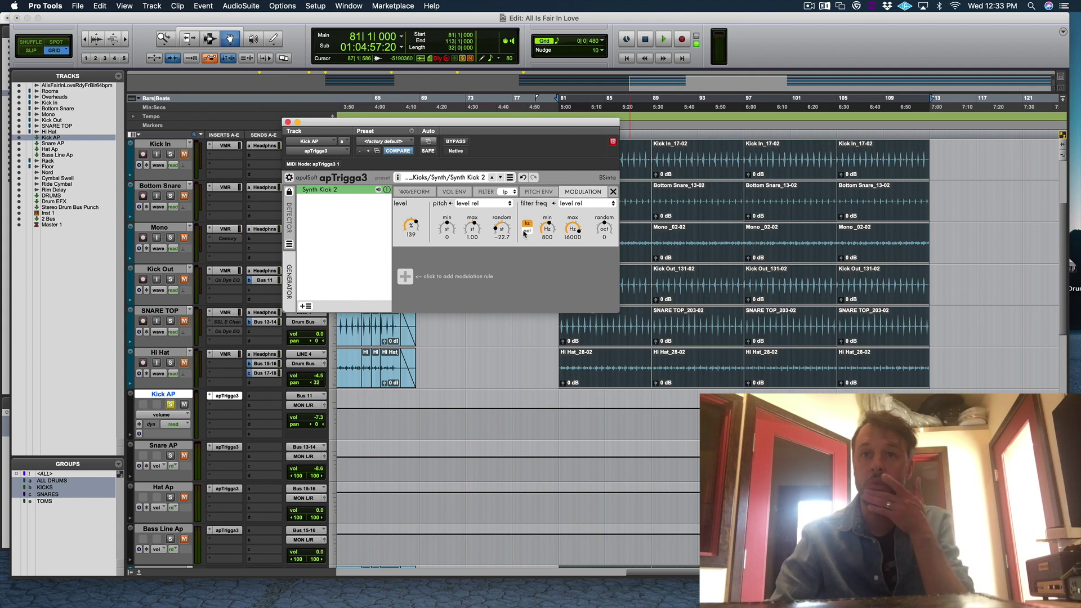
key(space)
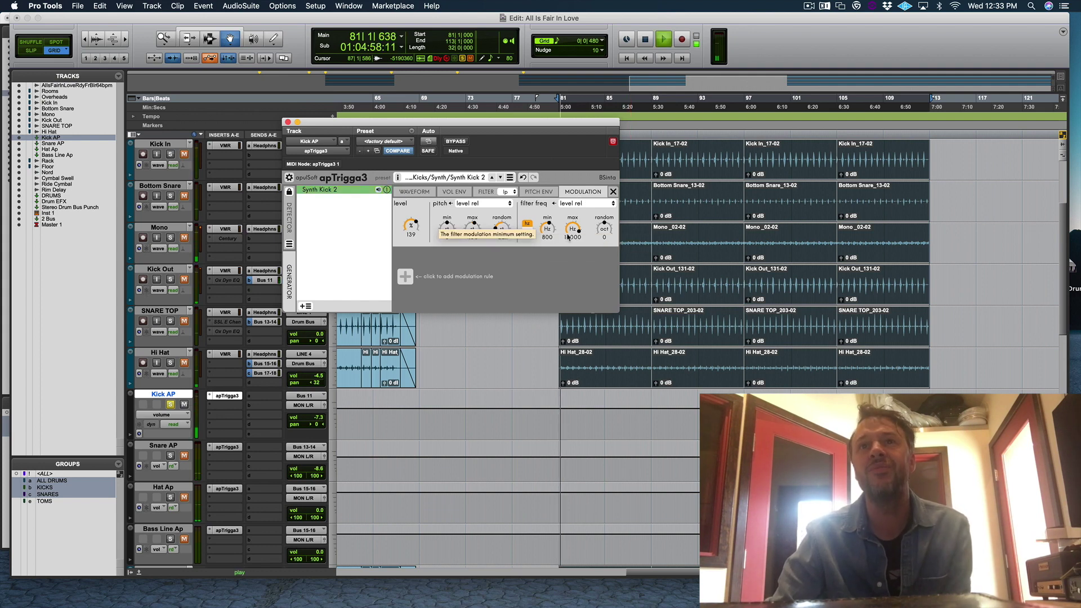
drag(578, 231, 549, 293)
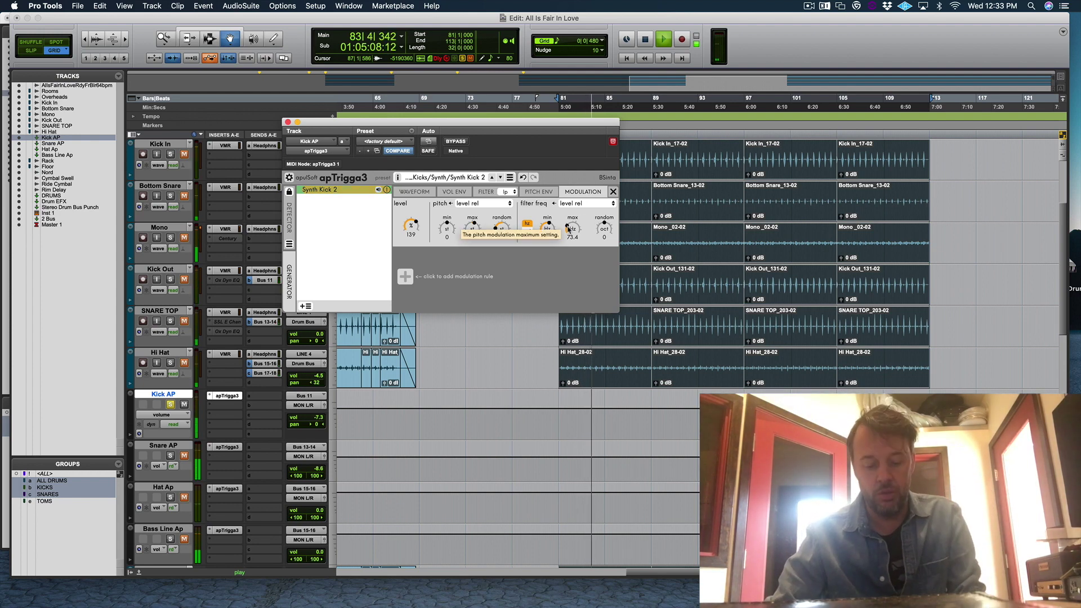
key(space)
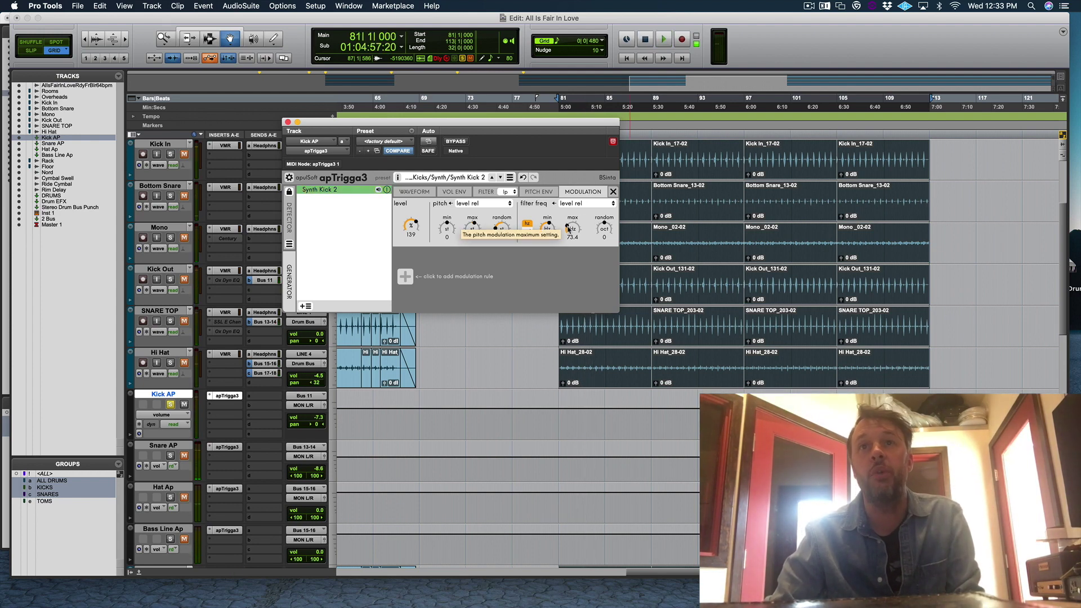
key(space)
drag(568, 227, 571, 202)
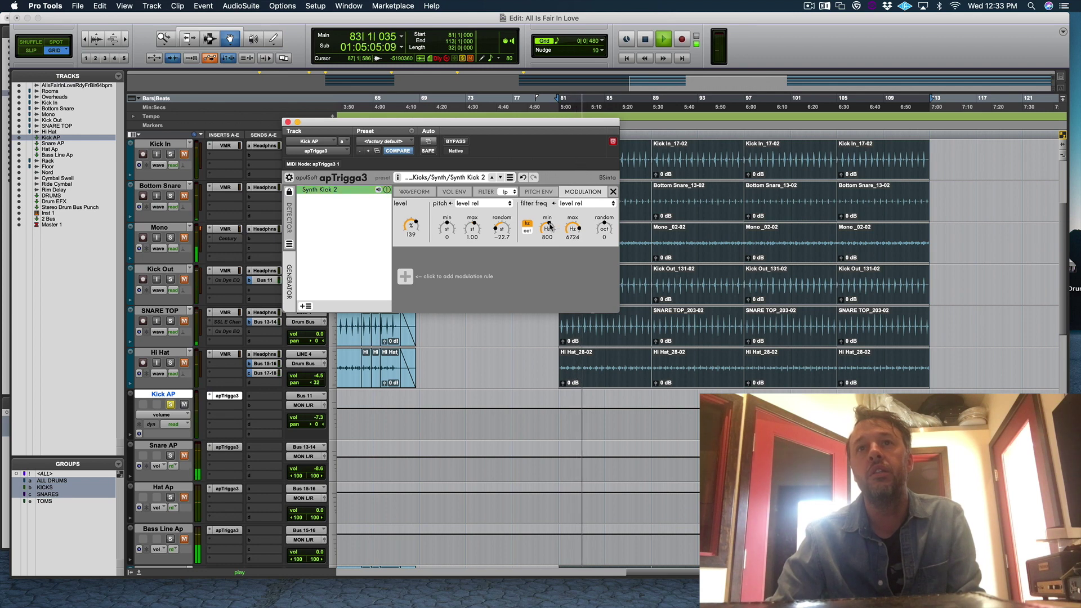
key(space)
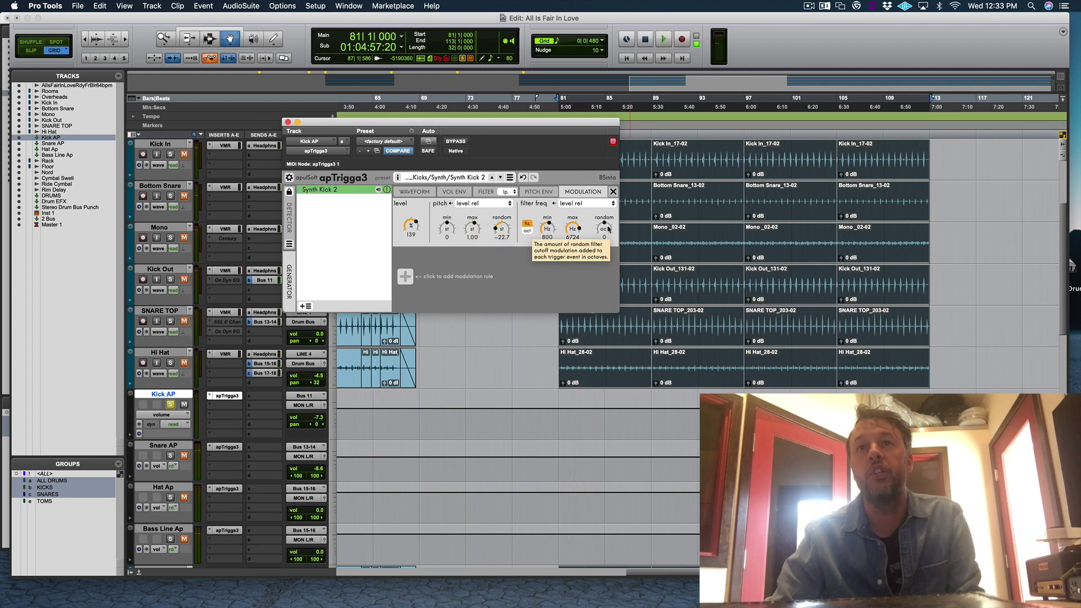
Set the Synth Kick 2 random filter modulation to about 0.04 octaves and the maximum filter frequency to about 4179 Hz during playback
key(space)
drag(603, 223, 559, 276)
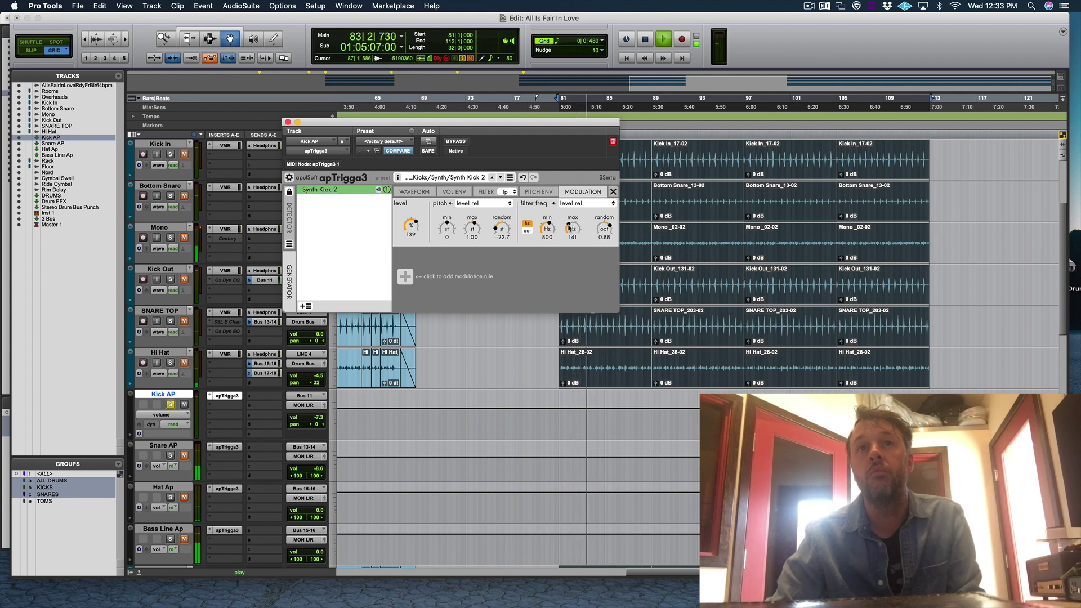
scroll(570, 226, up, 5)
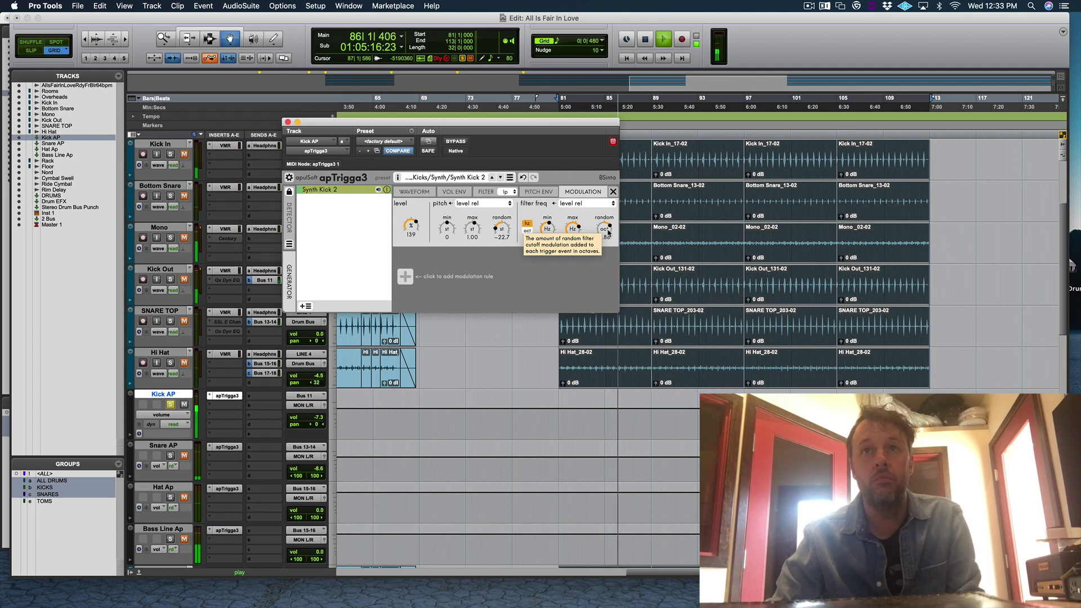
key(space)
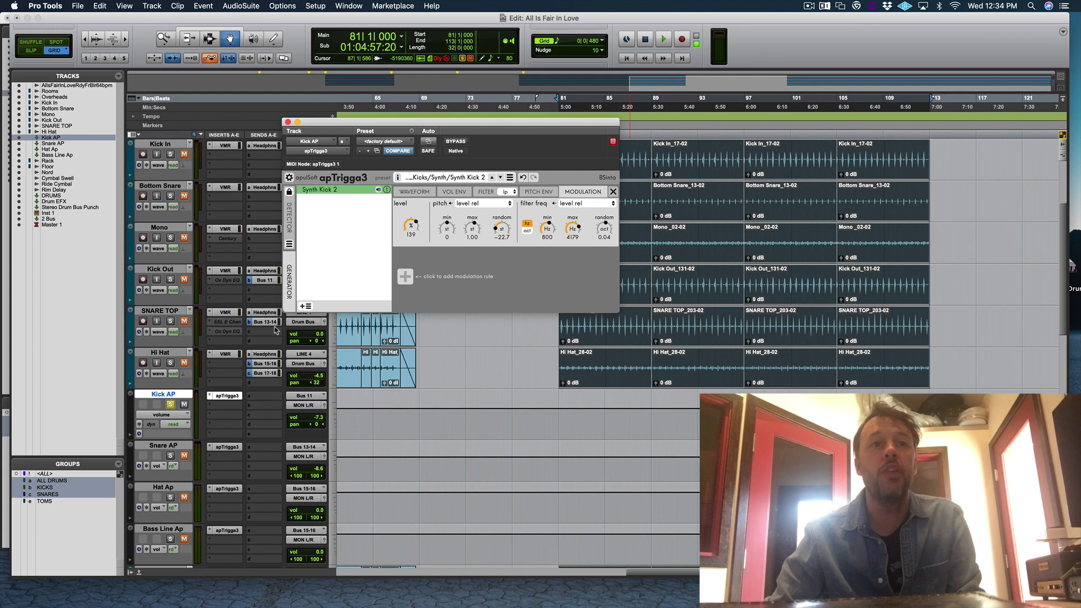
Solo the Snare AP track and open its apTrigga3 plug-in
click(169, 405)
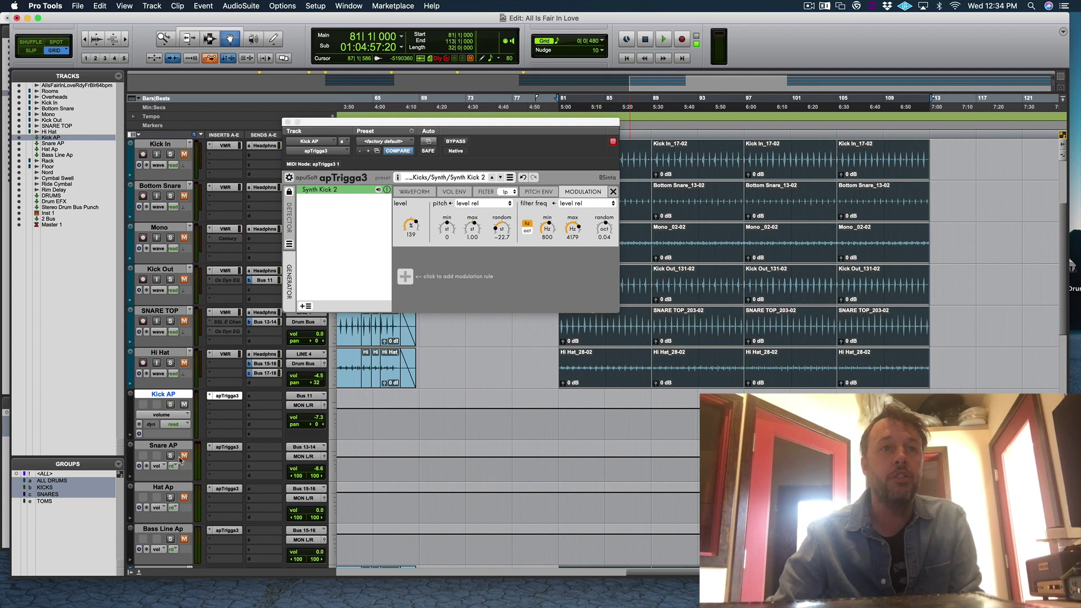
click(170, 456)
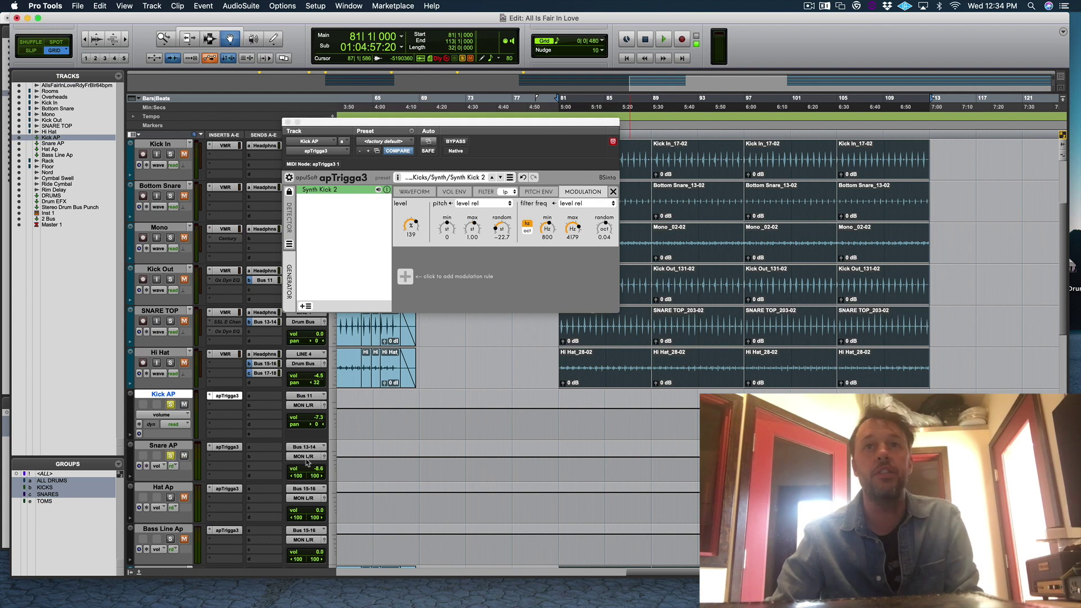
click(227, 448)
click(164, 446)
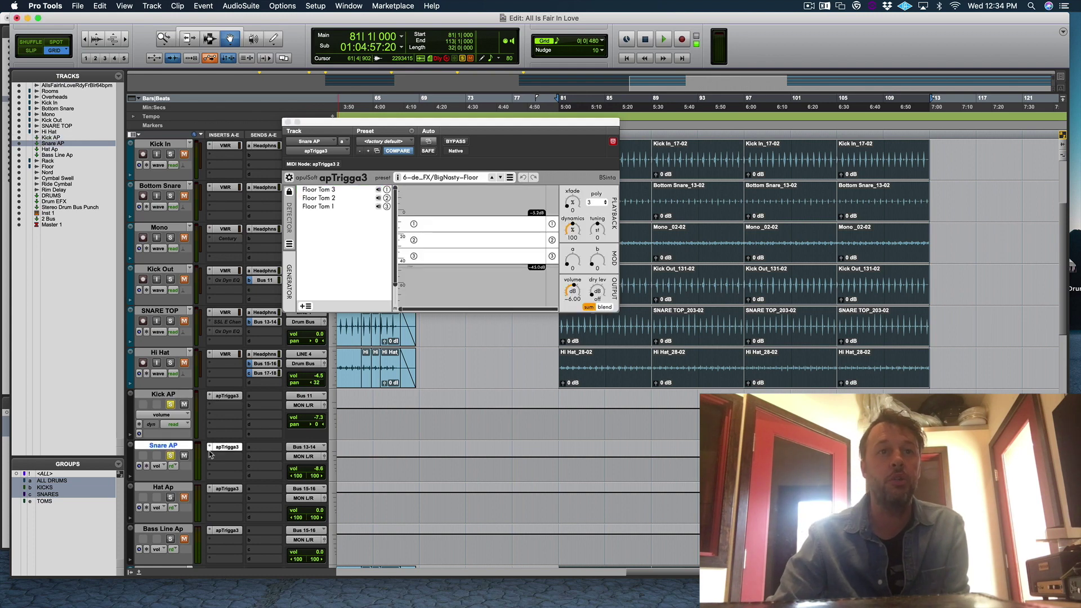
click(227, 448)
click(227, 447)
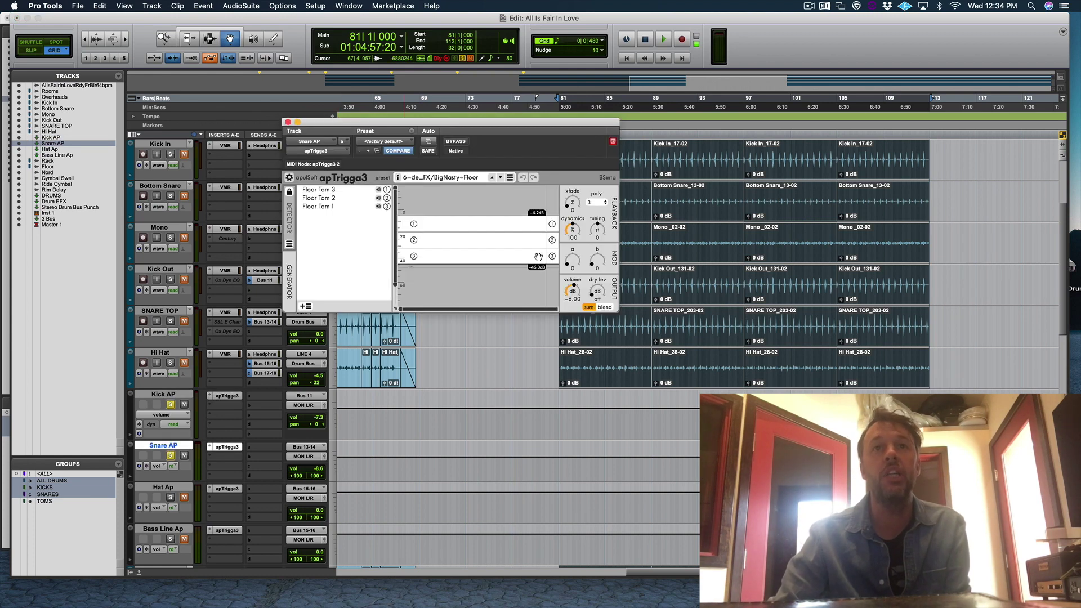
Take the Kick AP track out of solo during playback of the Snare AP trigger and save the session
key(space)
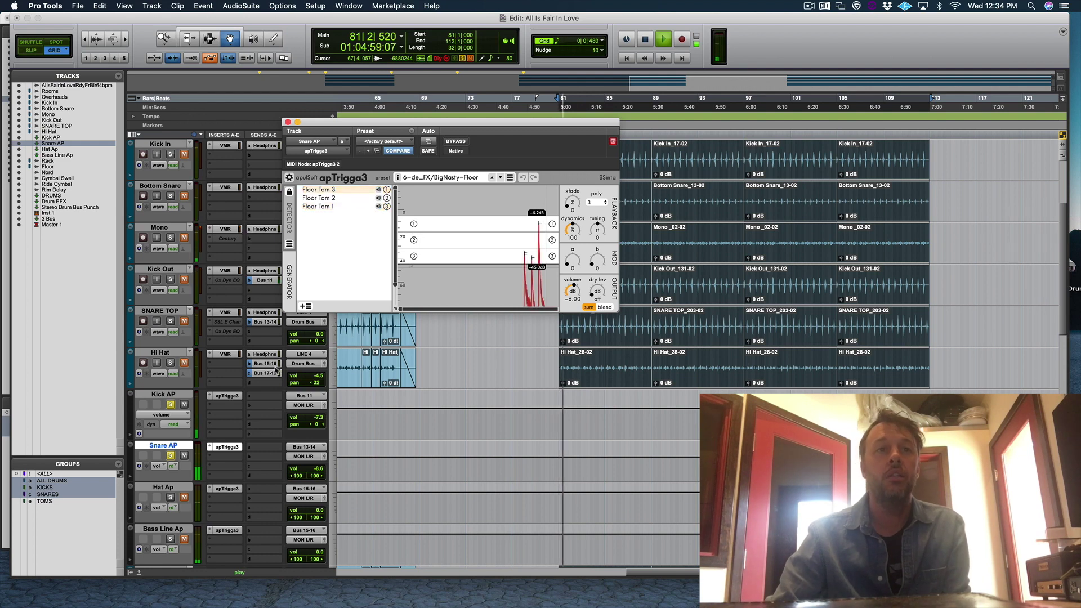
click(309, 340)
key(super+s)
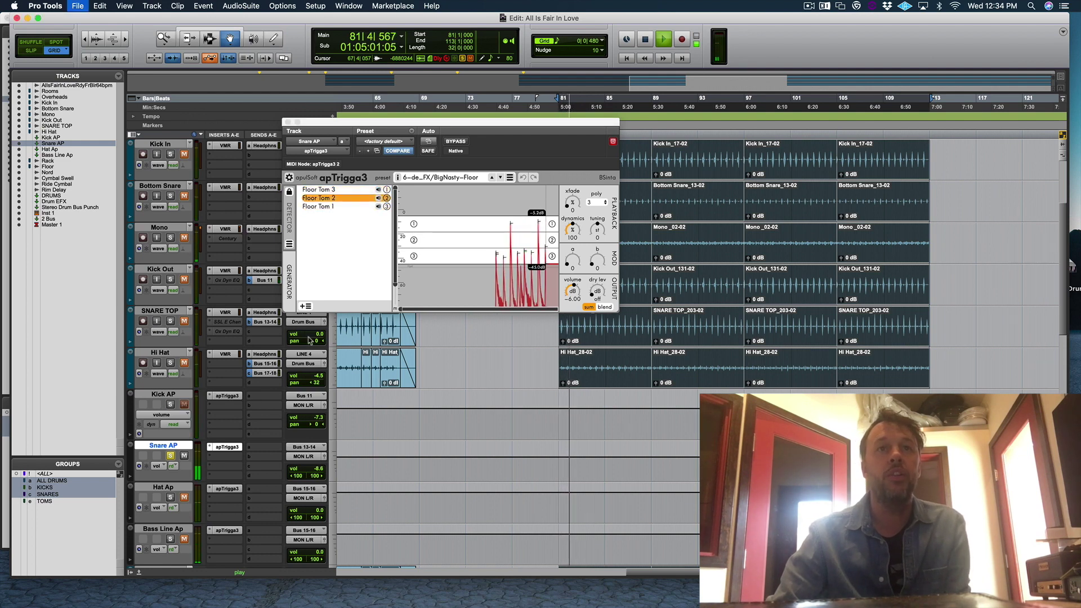
key(space)
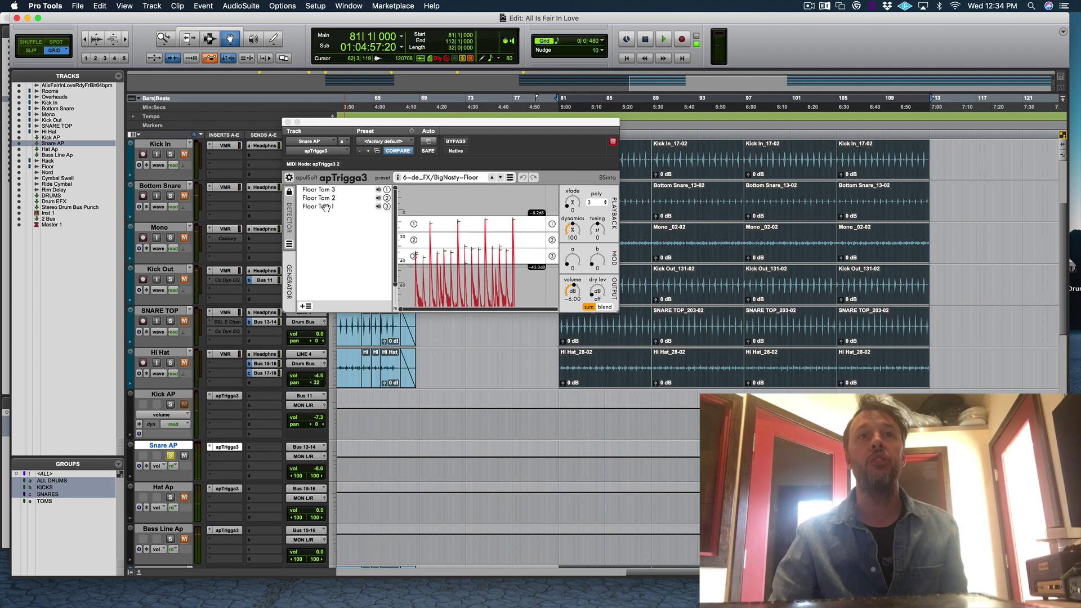
Compare the modulation settings of the Floor Tom 1, Floor Tom 2 and Floor Tom 3 layers on Snare AP and audition them in playback
click(325, 207)
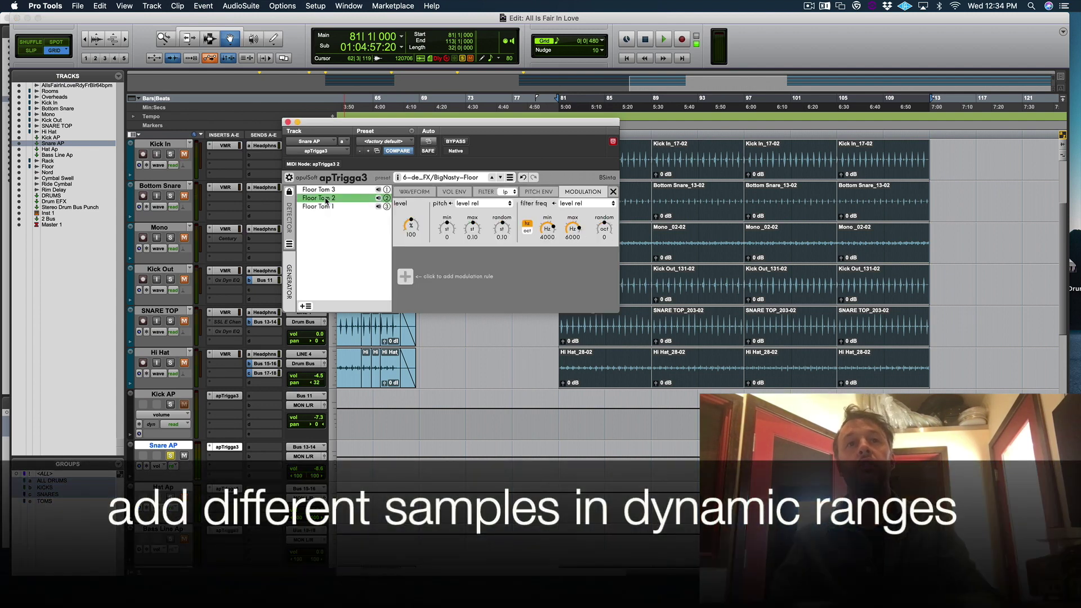
click(319, 198)
click(320, 191)
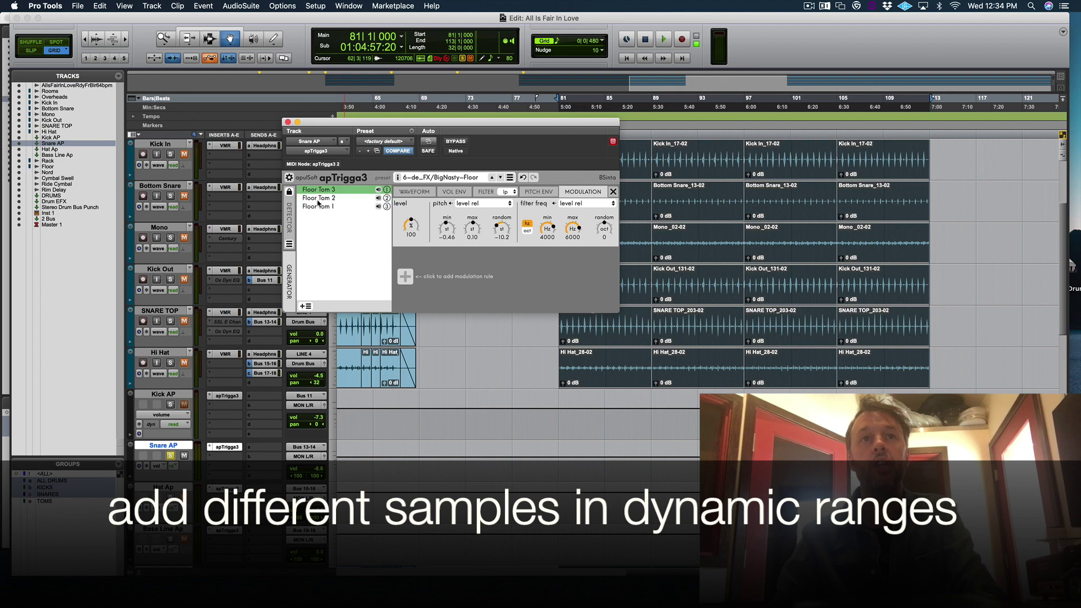
click(318, 198)
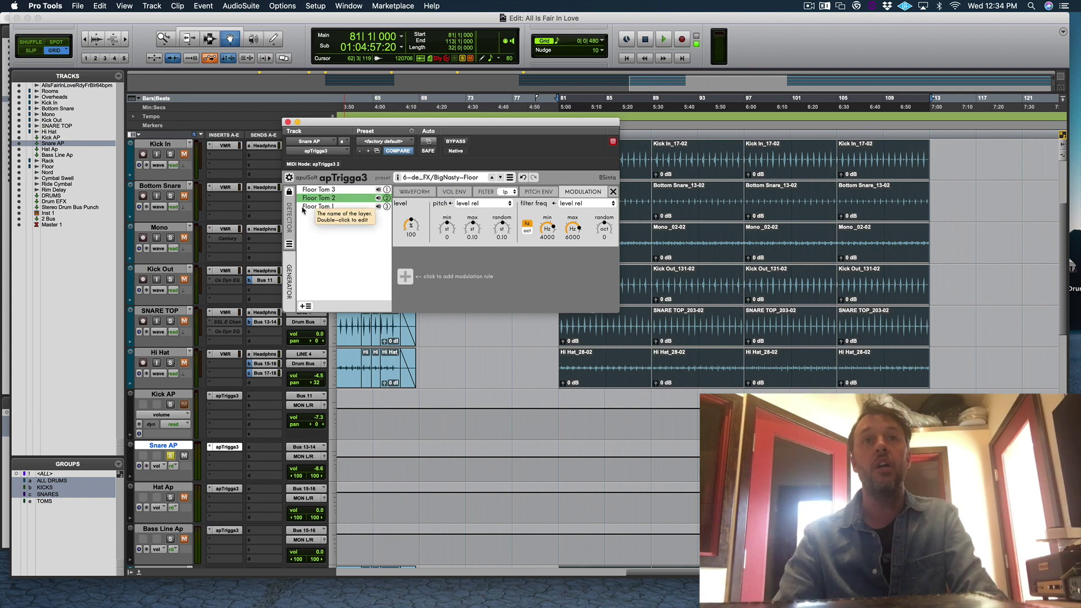
click(318, 190)
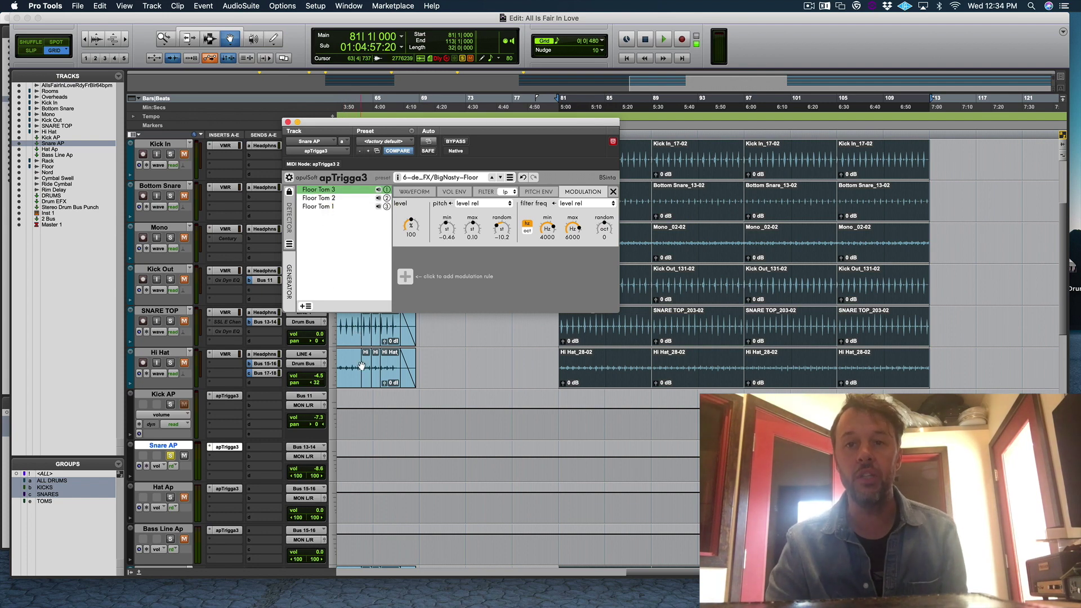
key(space)
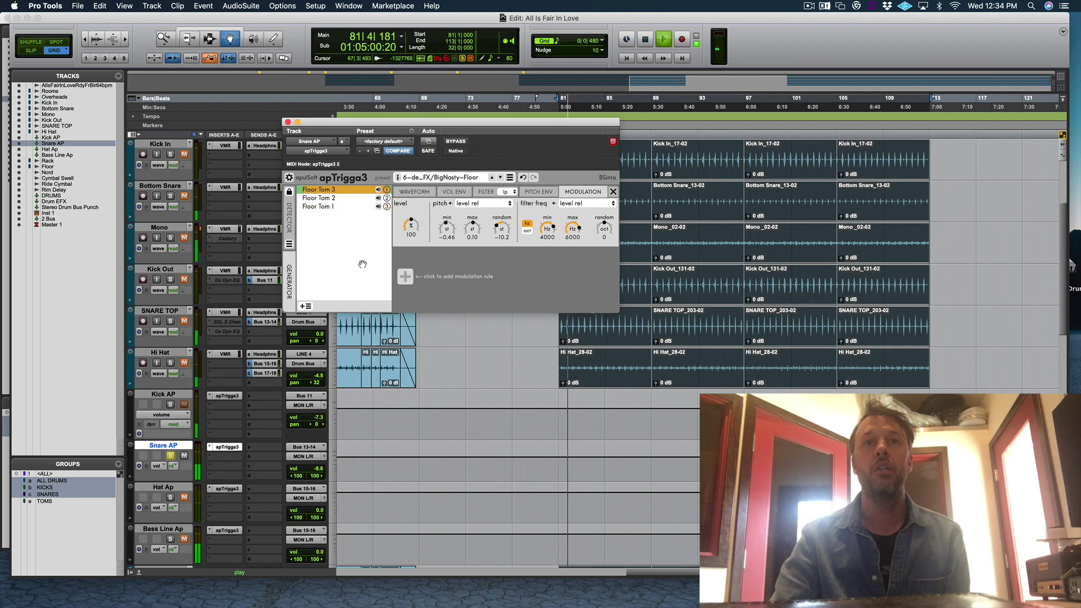
click(328, 207)
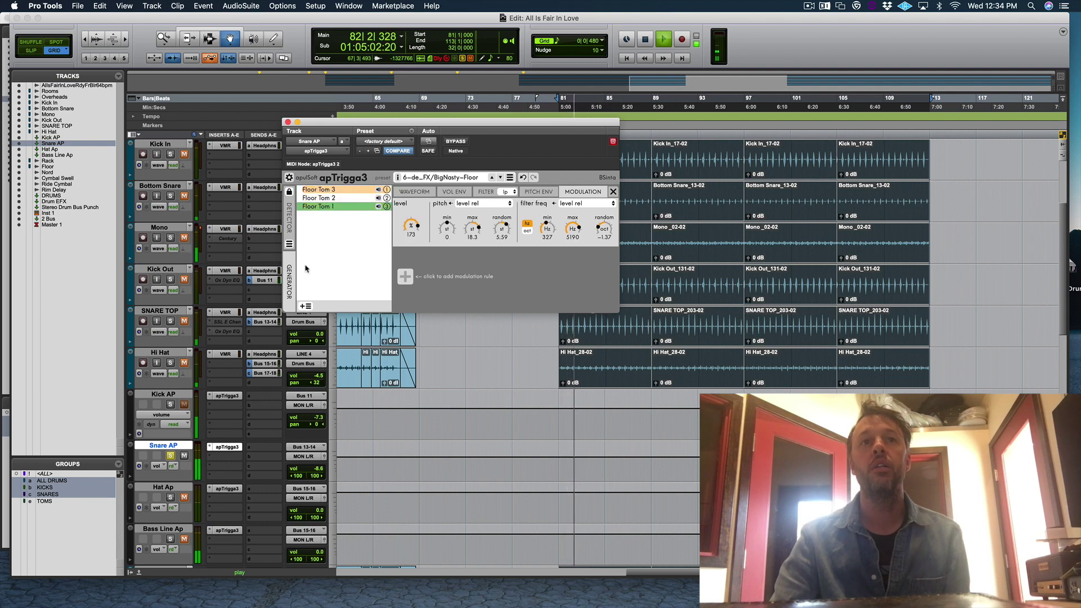
Sweep the Snare AP trigger threshold down and up during playback, settling it at about -50 dB
click(357, 248)
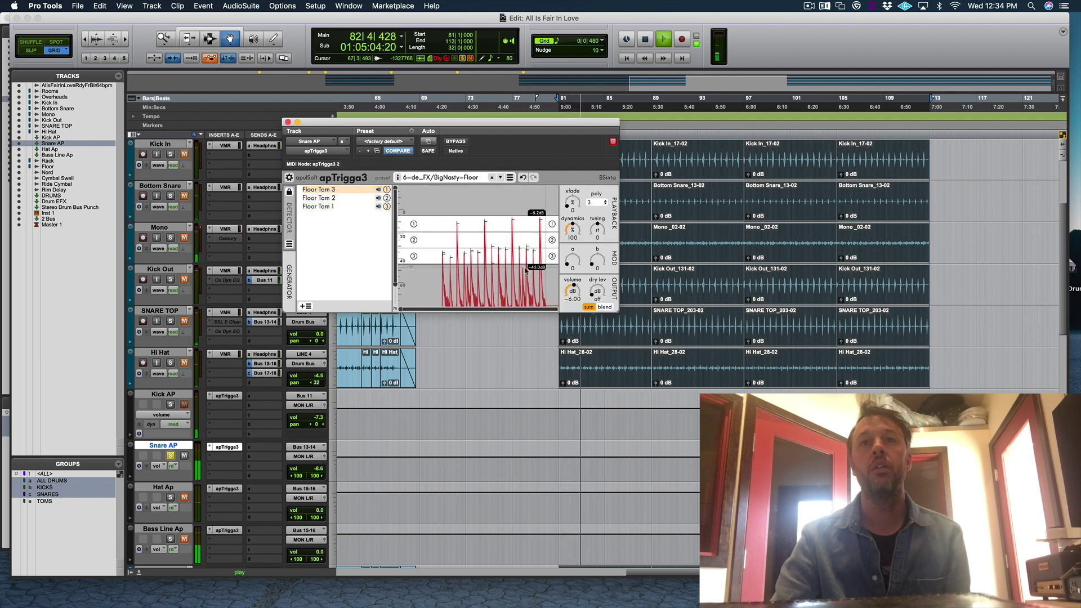
drag(527, 269, 526, 306)
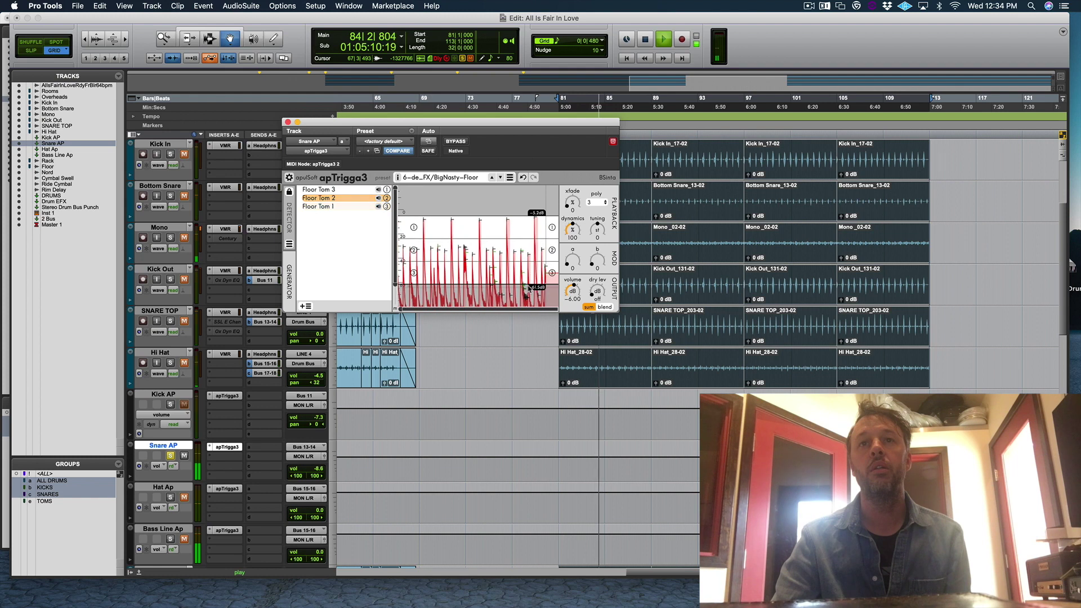
key(space)
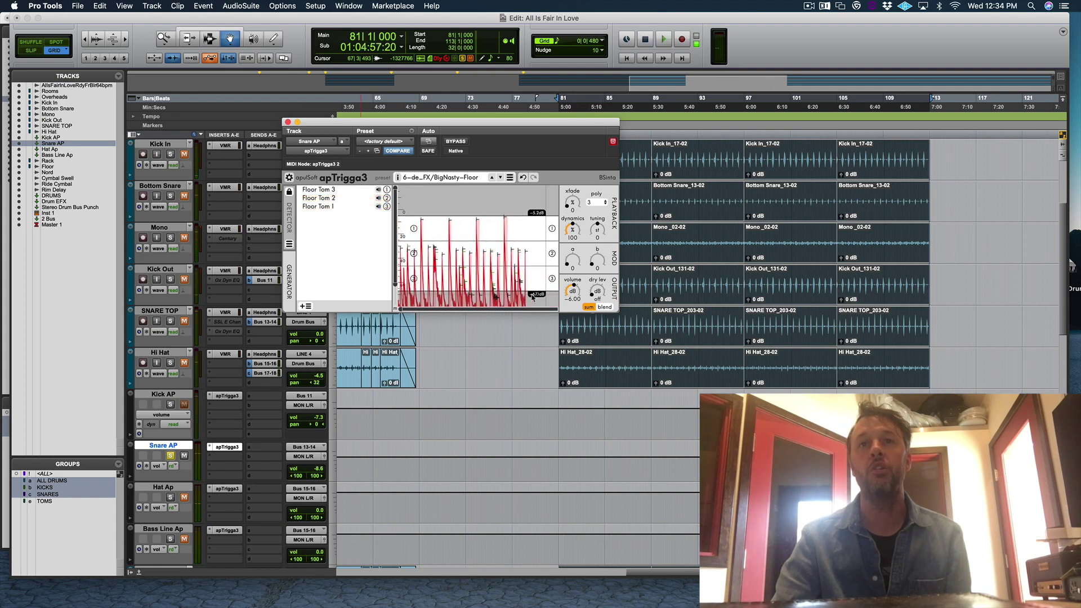
key(space)
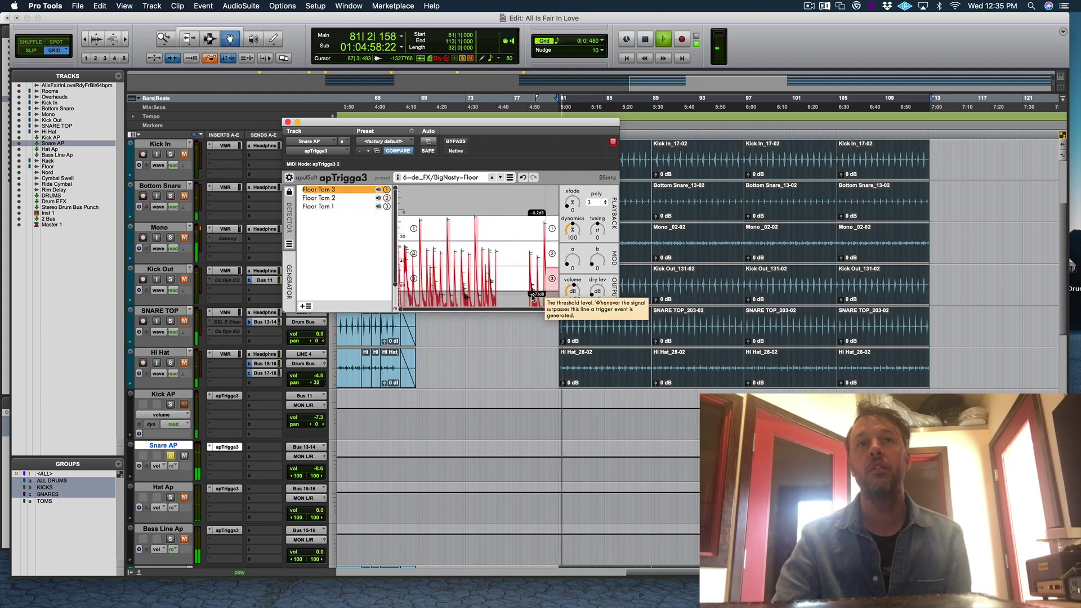
drag(531, 294, 539, 243)
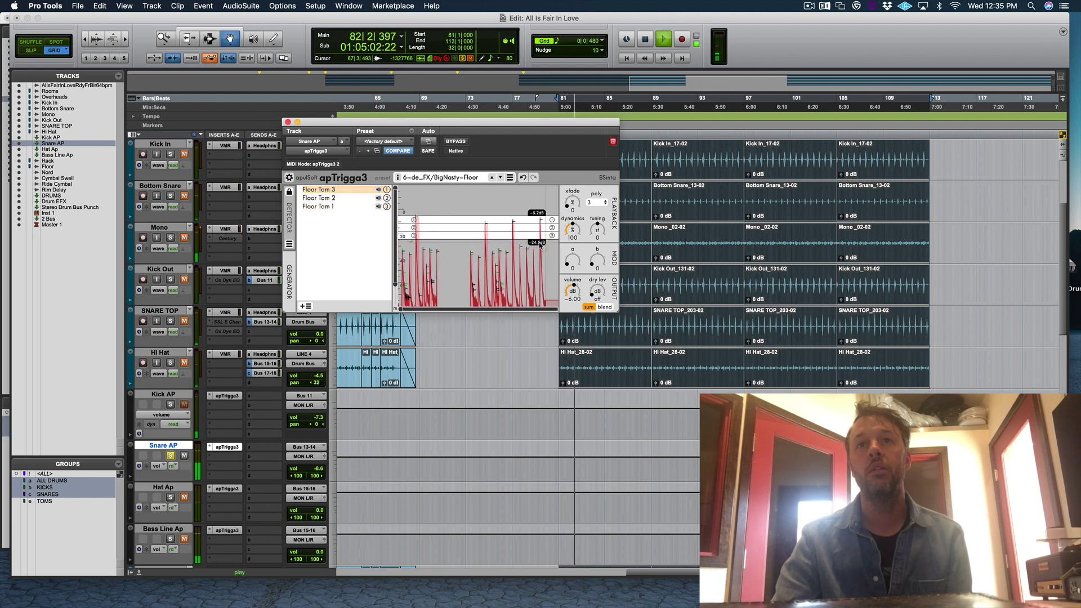
drag(539, 243, 536, 275)
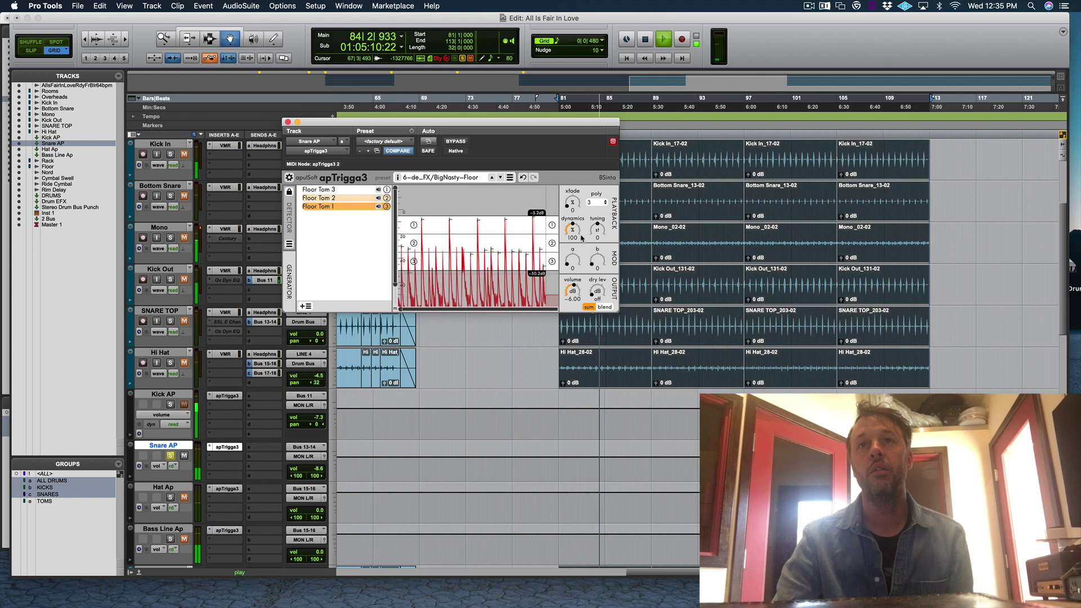
key(space)
Set Floor Tom 1's maximum filter frequency to 131 Hz and its random filter modulation to about -1.12 octaves while auditioning in playback
click(338, 207)
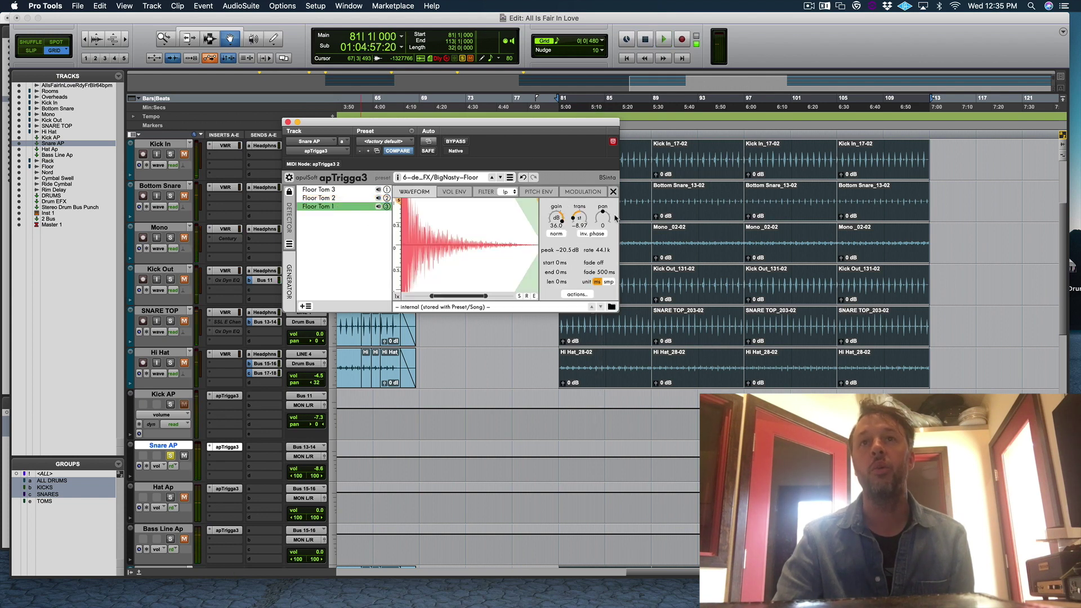
click(572, 193)
key(space)
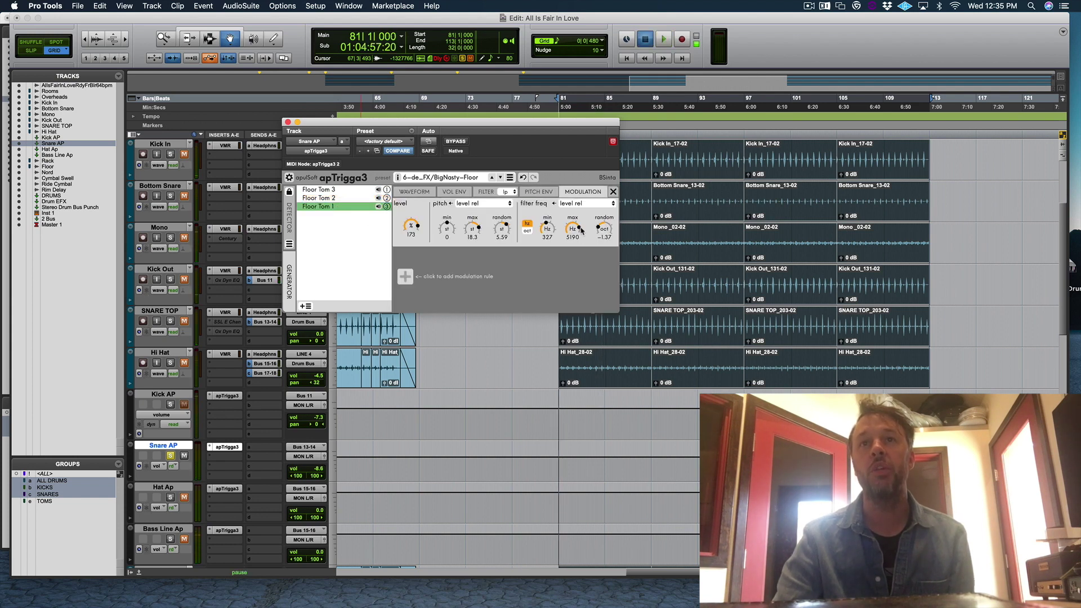
drag(600, 228, 569, 287)
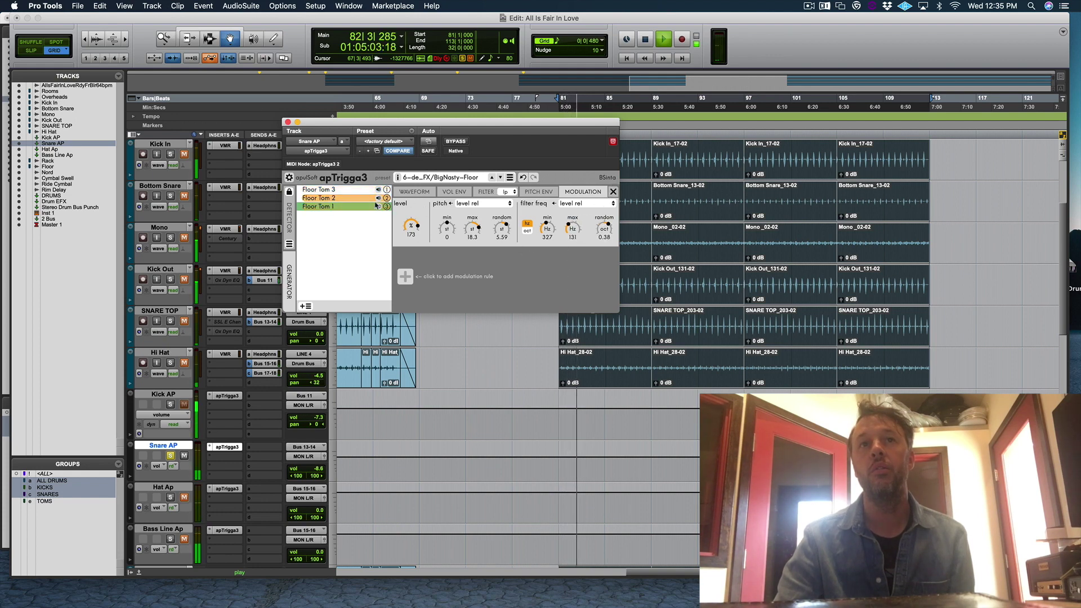
drag(602, 228, 599, 282)
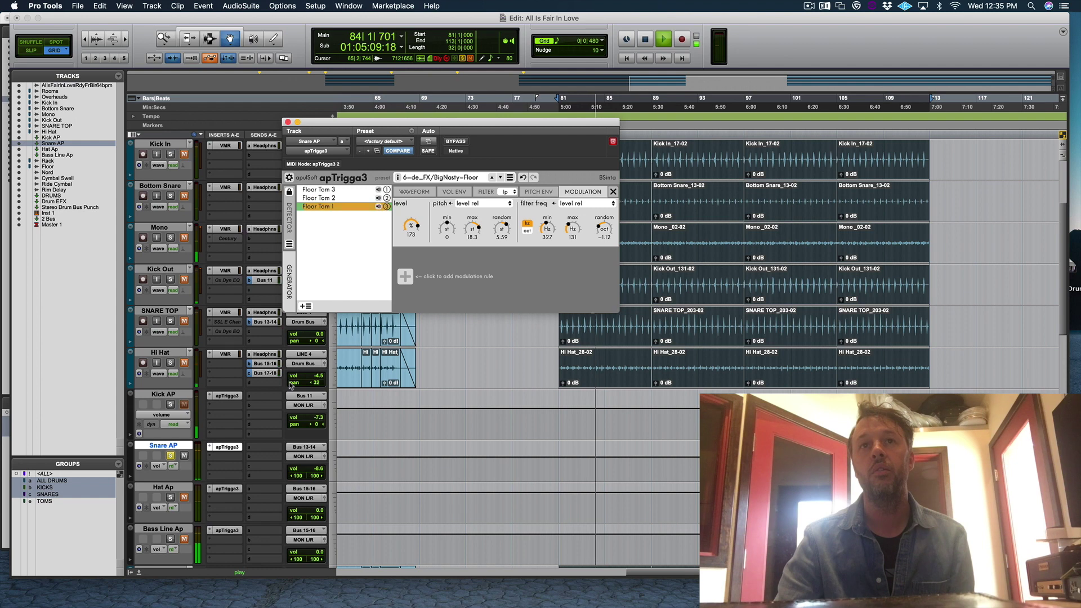
key(space)
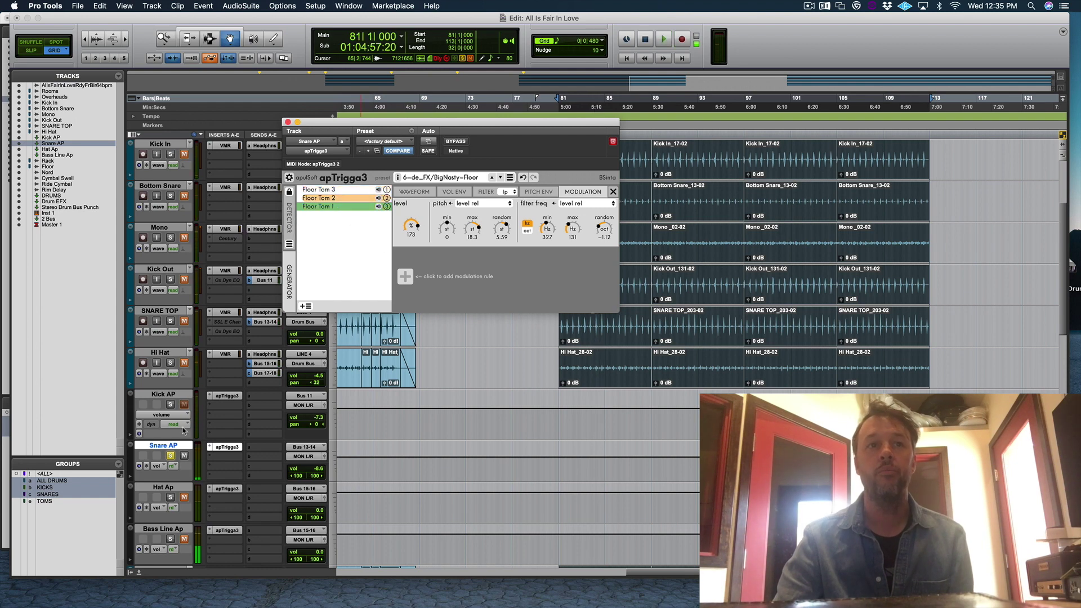
Switch the solo from Snare AP to Hat Ap, open the Hat Ap apTrigga3 plug-in and audition its trigger sound
click(170, 455)
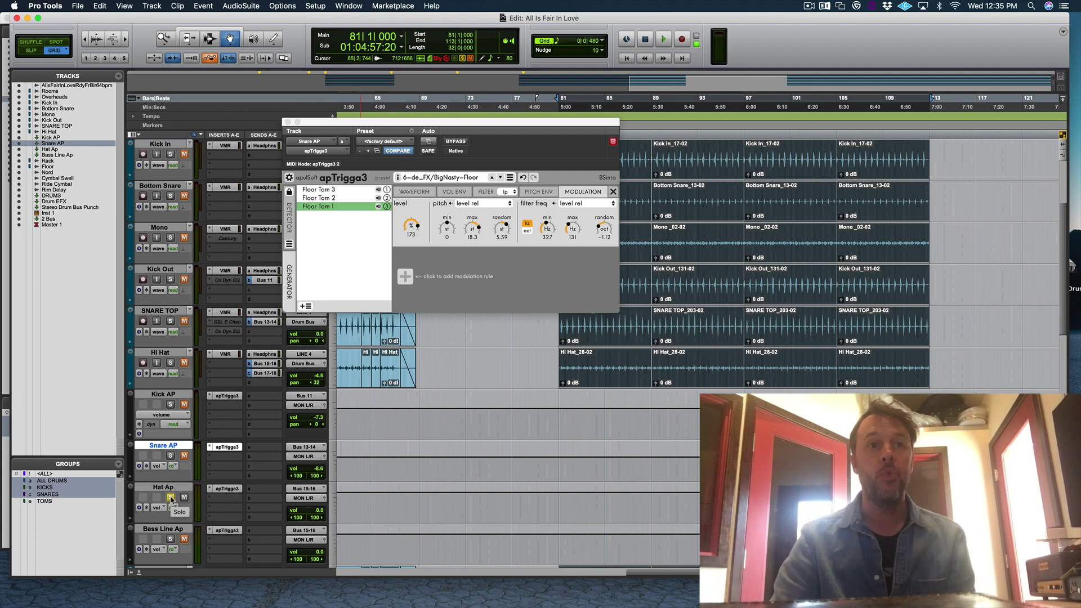
click(181, 487)
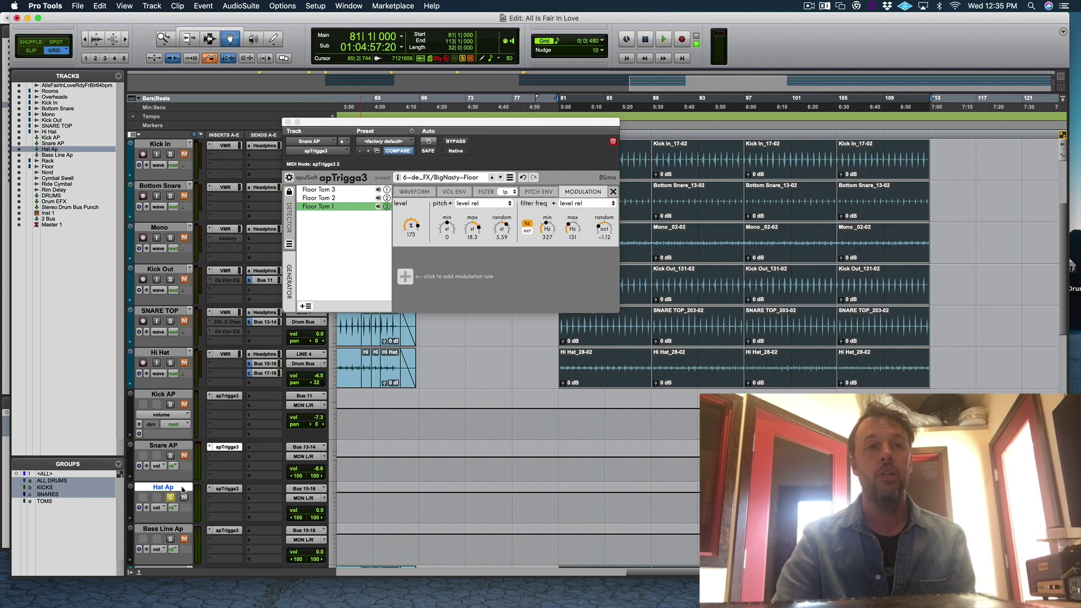
click(219, 489)
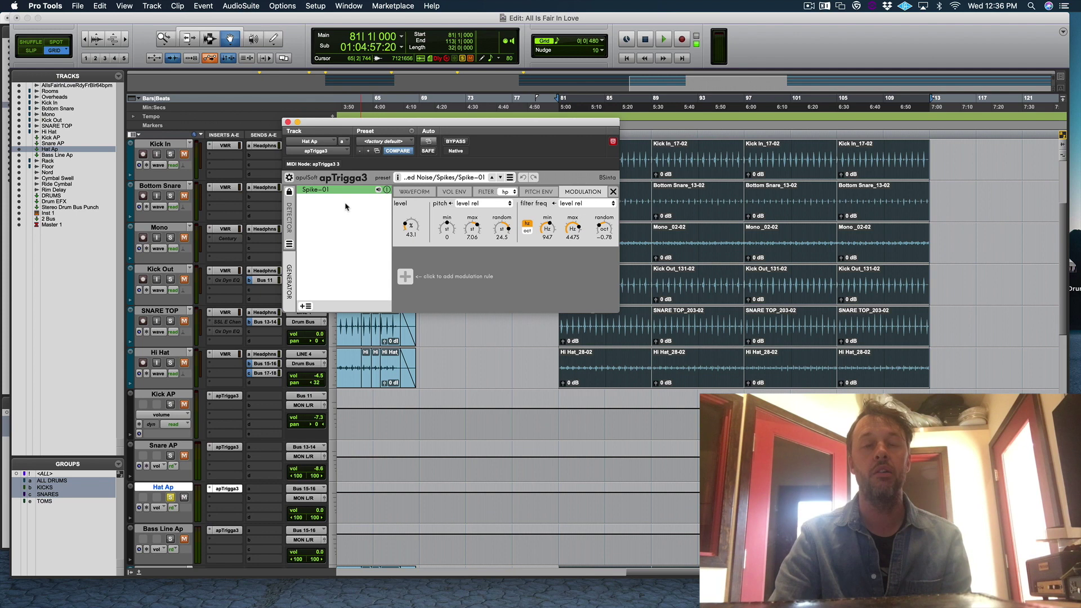
key(space)
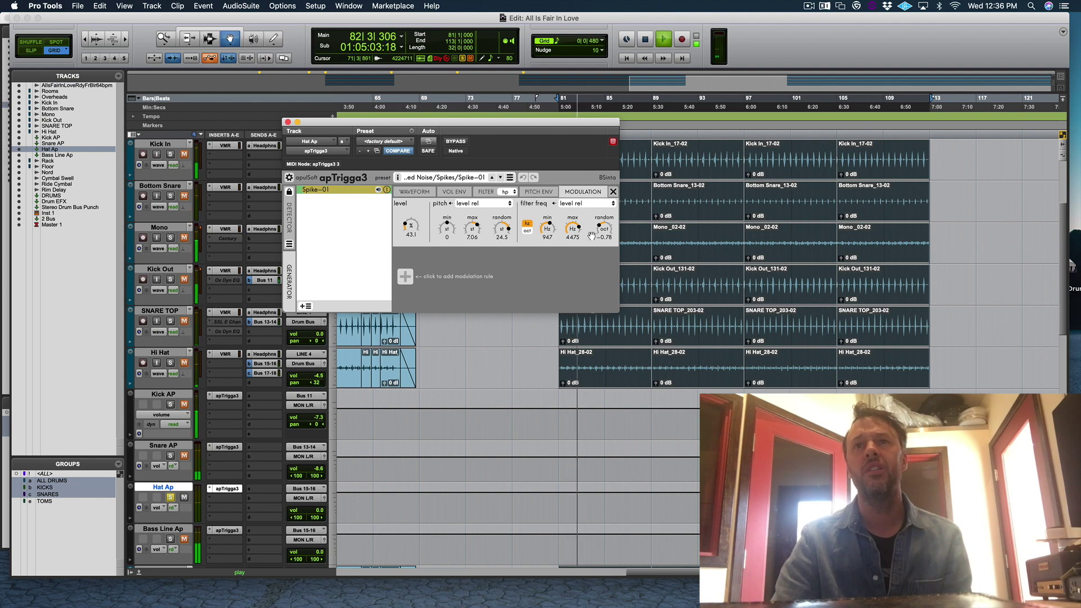
key(space)
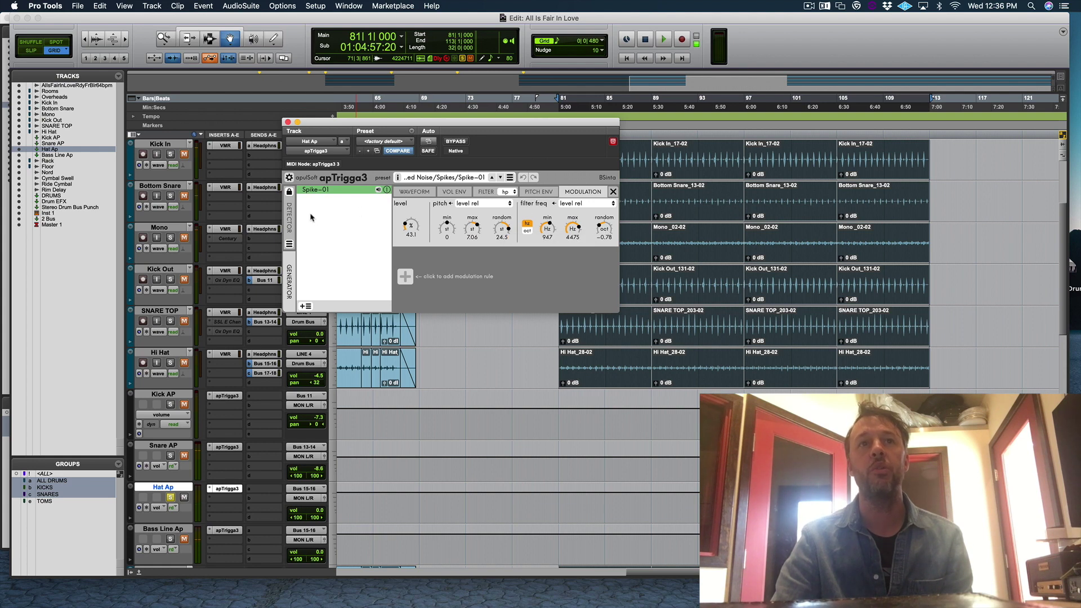
Raise the Hat Ap detector threshold to about -41 dB during playback
click(290, 219)
key(space)
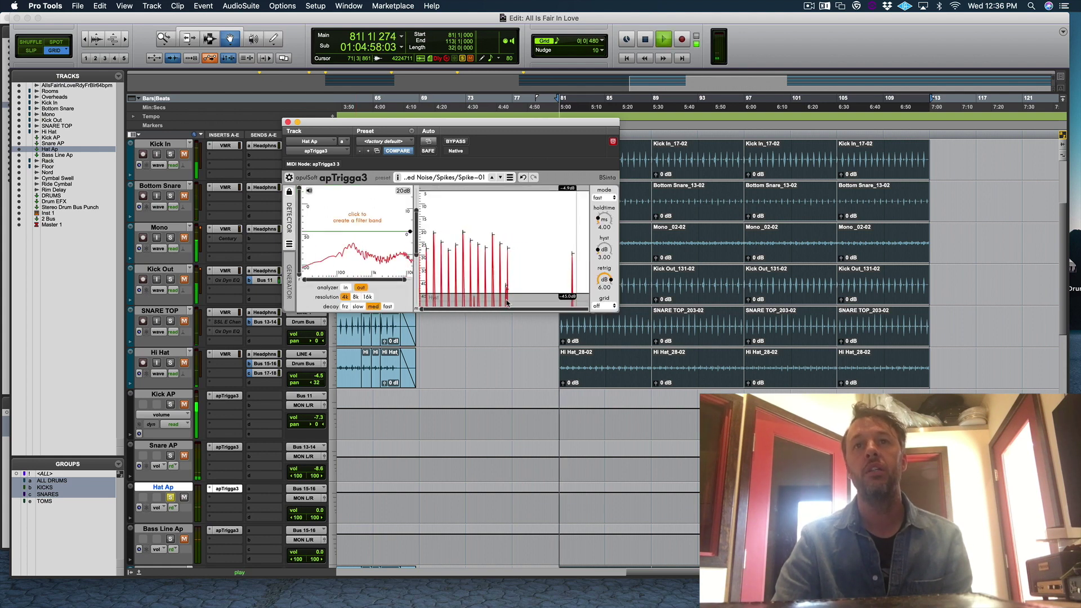
drag(538, 300, 538, 291)
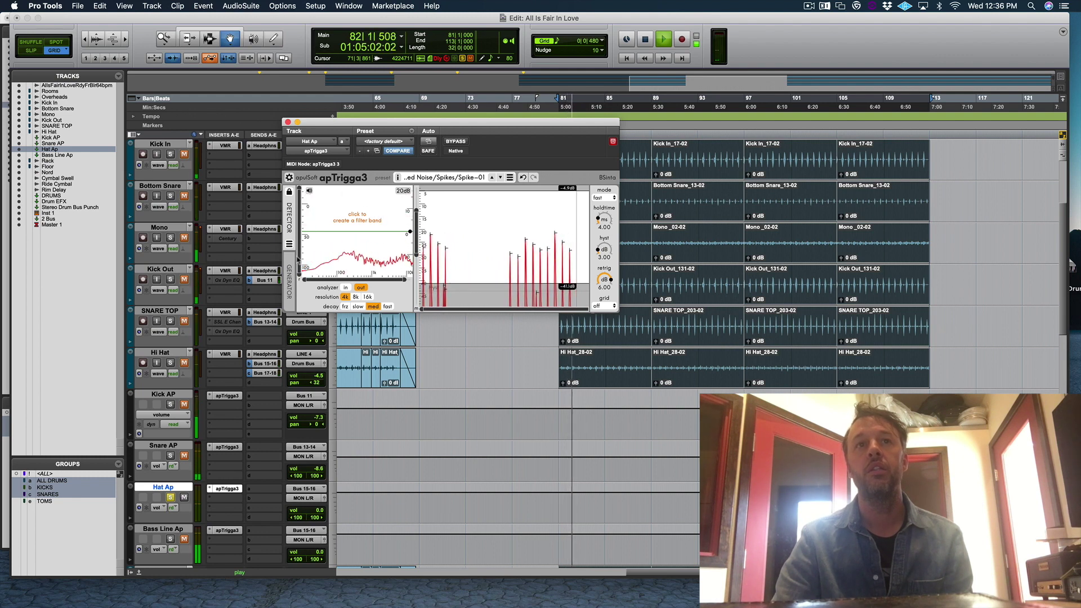
In the Spike-01 modulation settings, set the maximum filter frequency to about 91.7 Hz and the random filter amount to 4.00 octaves
click(289, 273)
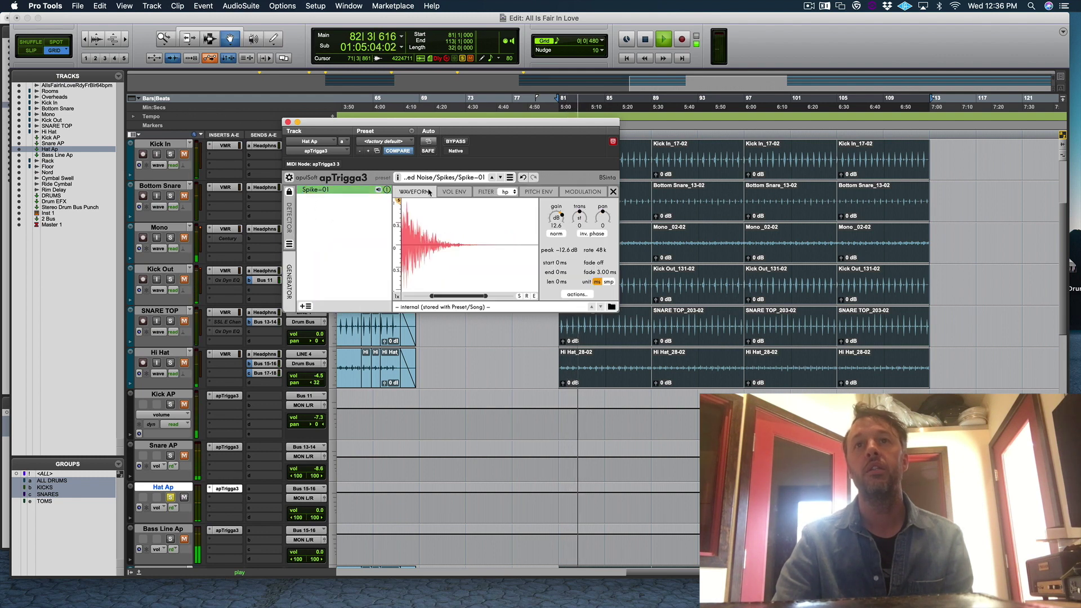
click(583, 191)
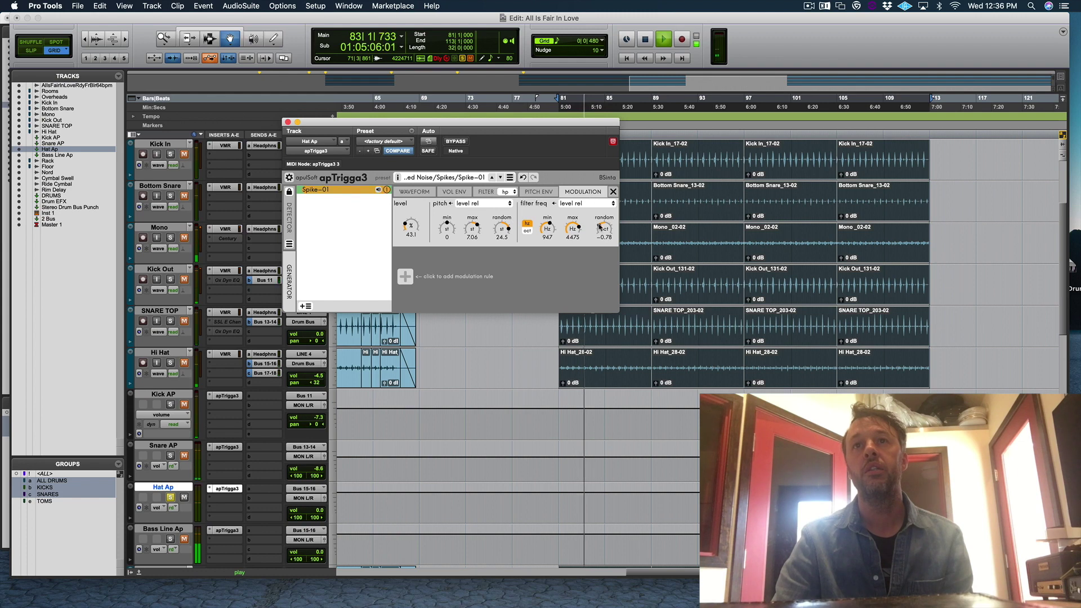
drag(599, 226, 569, 265)
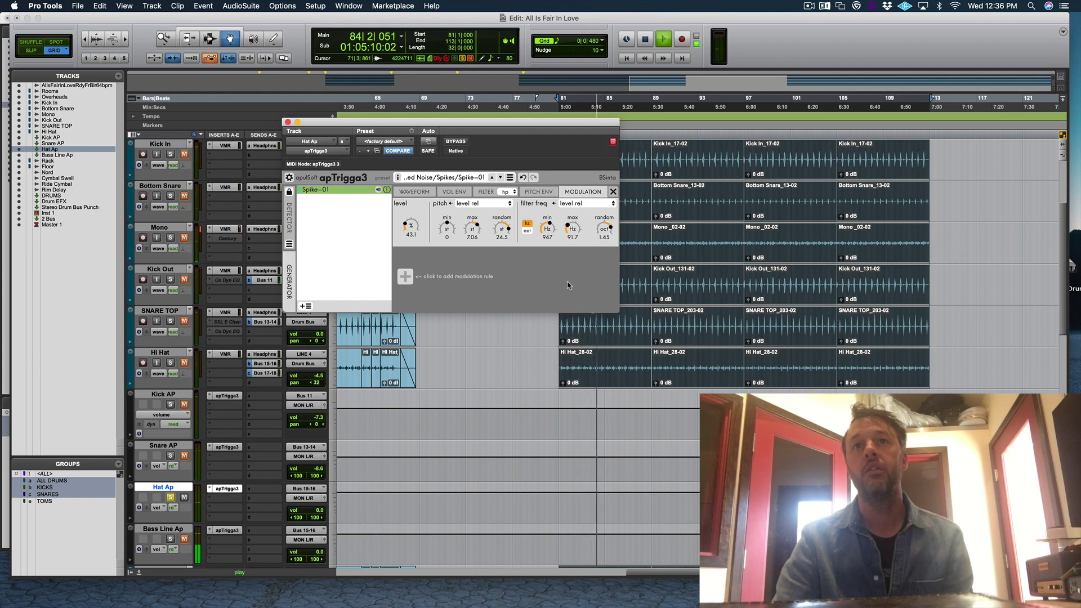
drag(604, 228, 608, 156)
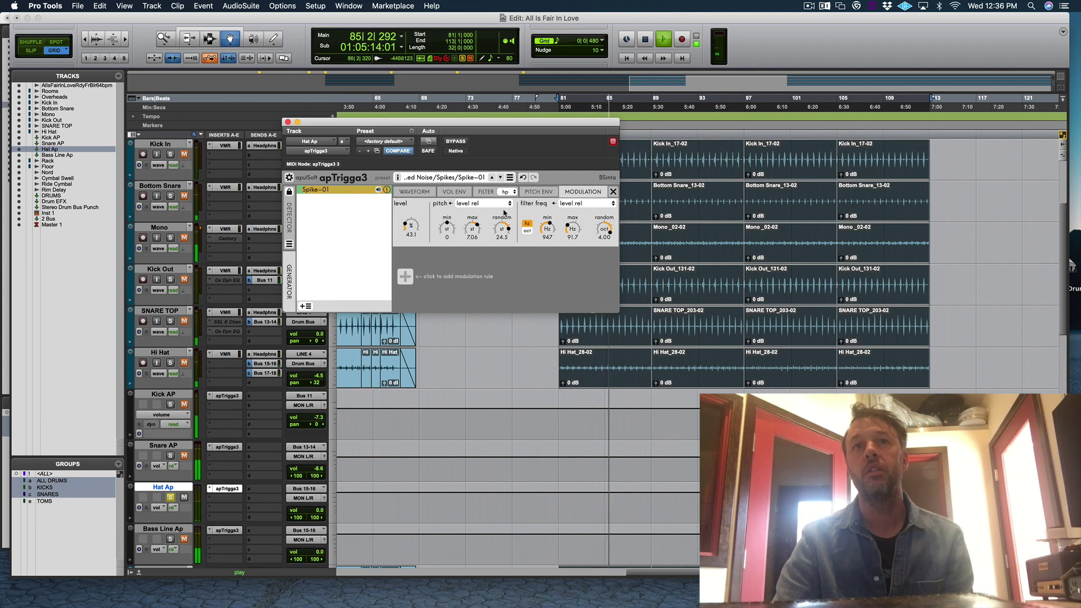
Set Spike-01's level modulation to 65.8%, minimum pitch to 13.4, maximum pitch to -4.84 and random pitch to 13.2 semitones
drag(453, 233, 495, 300)
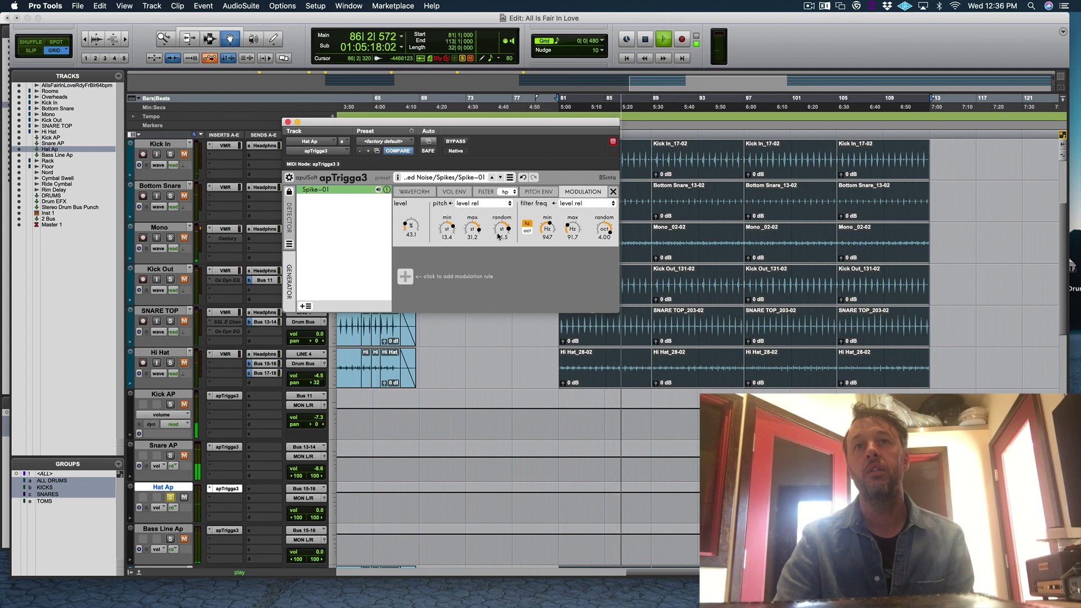
drag(410, 227, 410, 208)
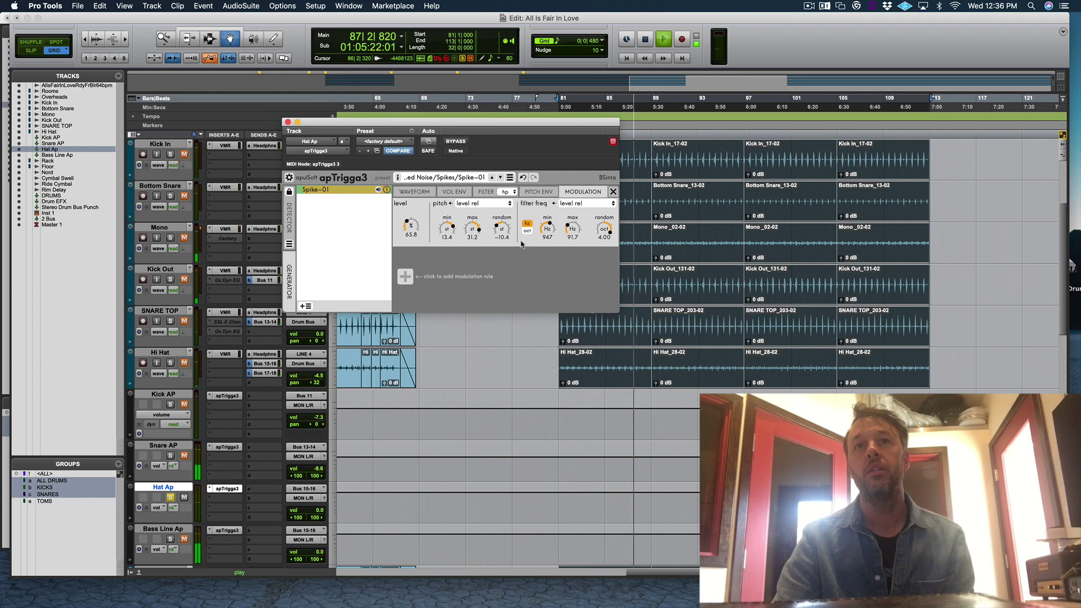
drag(503, 229, 575, 266)
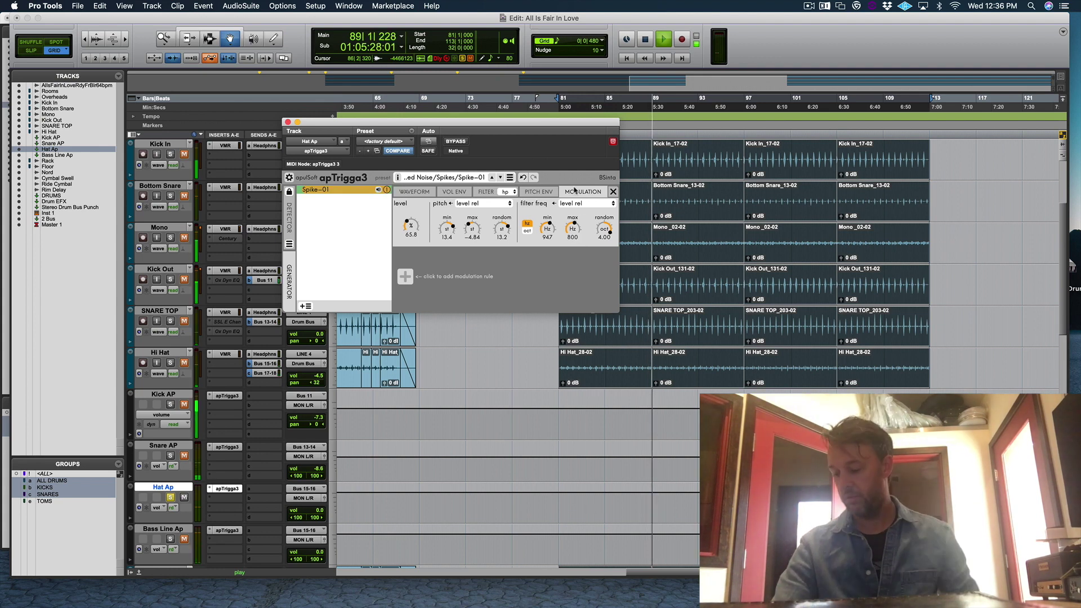
Set Spike-01's maximum filter frequency to 800 Hz, random filter amount to 2.38 octaves and random pitch to 13.8 semitones
drag(573, 228, 574, 190)
key(space)
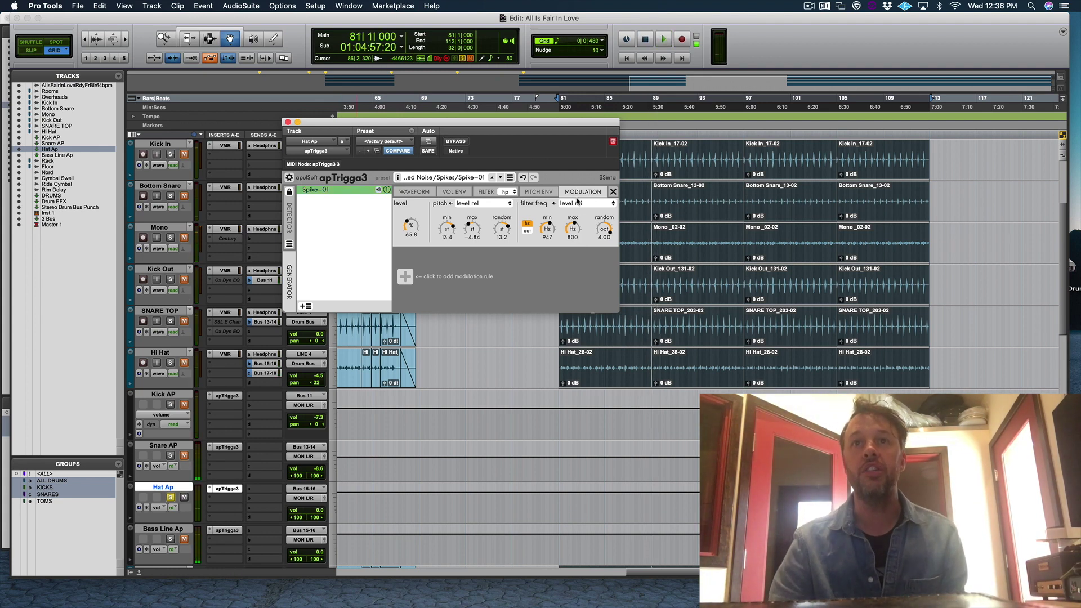
drag(604, 230, 505, 228)
With Hi Hat also soloed in playback, set Spike-01's pitch range to 19.8 and -9.82 semitones, maximum filter to 4493 Hz and random filter to 3.02 octaves
click(185, 363)
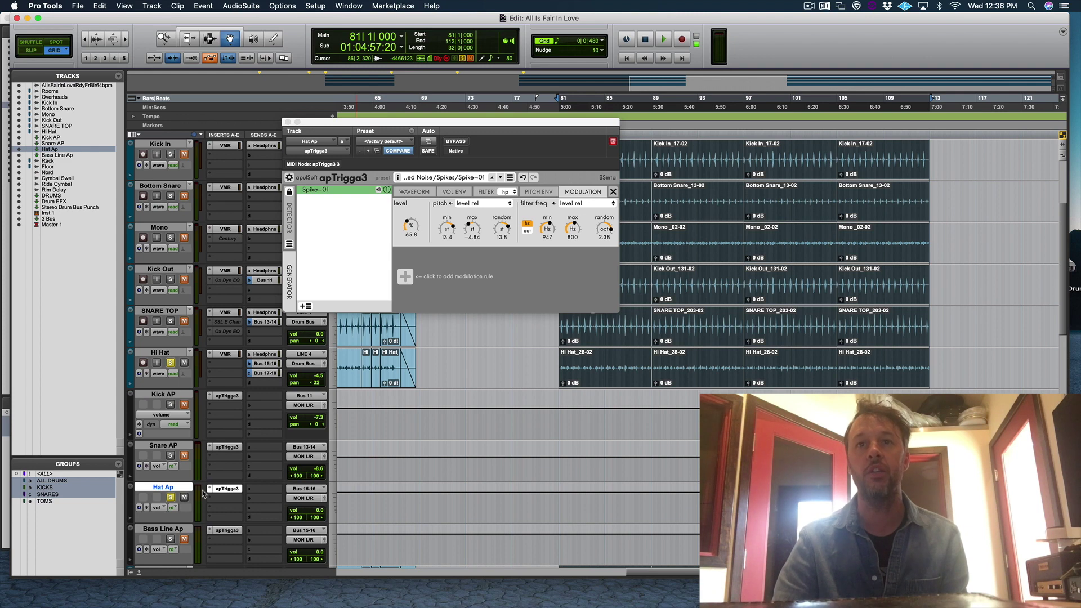
key(space)
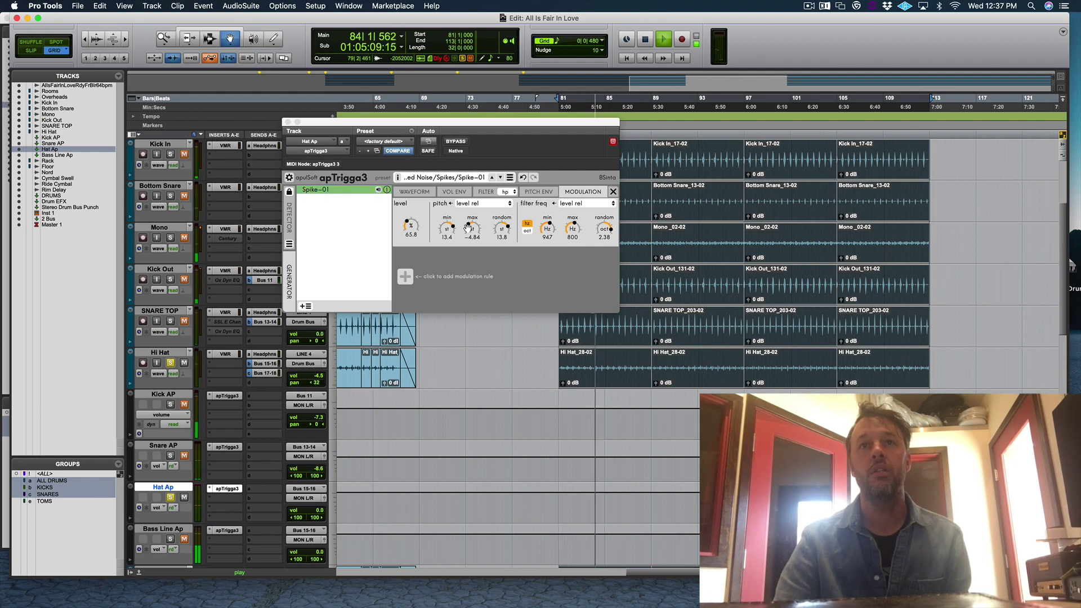
drag(468, 227, 468, 219)
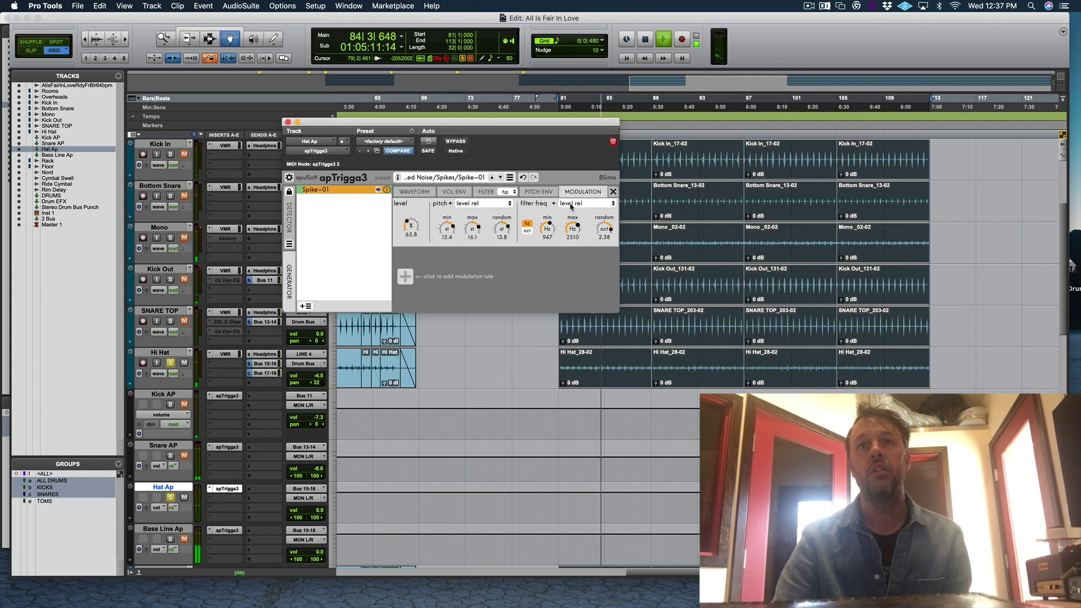
mouse_move(600, 234)
mouse_down()
mouse_move(601, 308)
mouse_move(600, 242)
mouse_up()
drag(472, 228, 450, 221)
drag(573, 227, 547, 218)
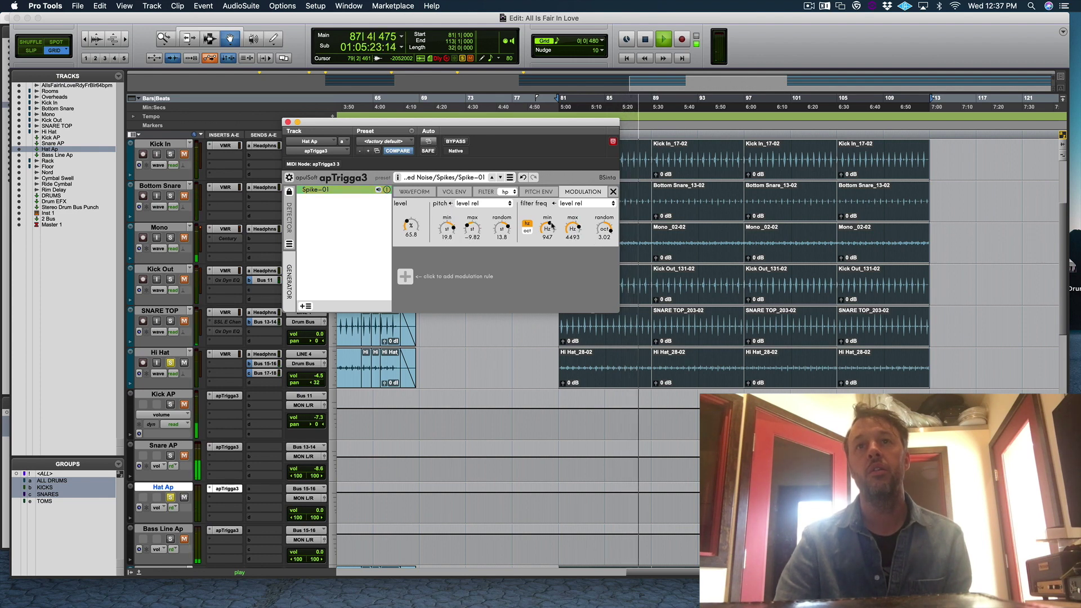
Switch Spike-01's filter frequency modulation to octaves and set its minimum to 0.41 and maximum to 0.69
click(527, 230)
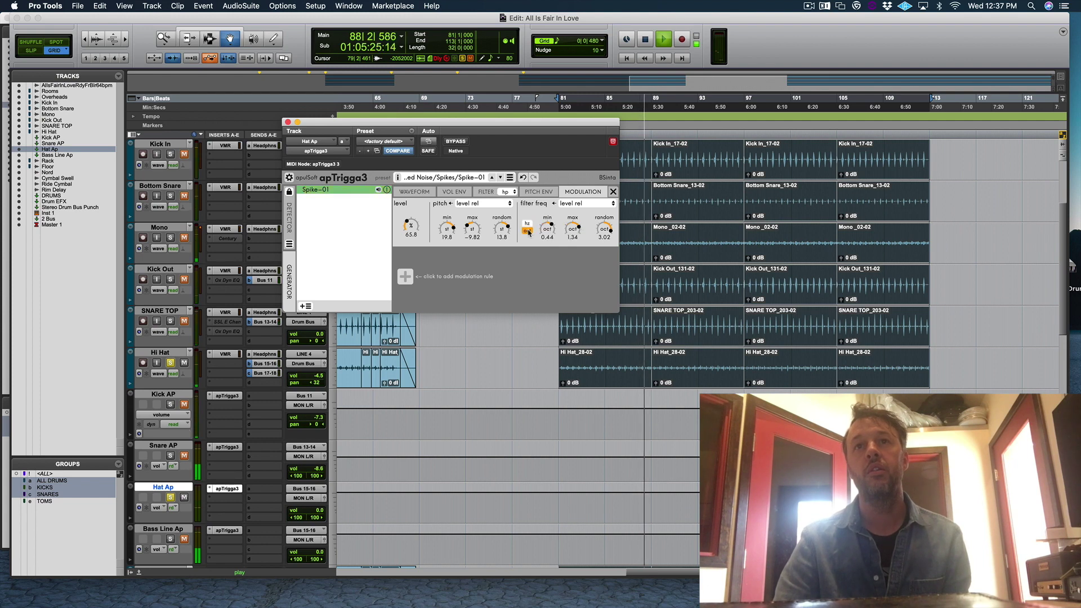
mouse_move(551, 236)
mouse_down()
mouse_move(549, 224)
mouse_move(570, 241)
mouse_move(552, 232)
mouse_move(549, 244)
mouse_up()
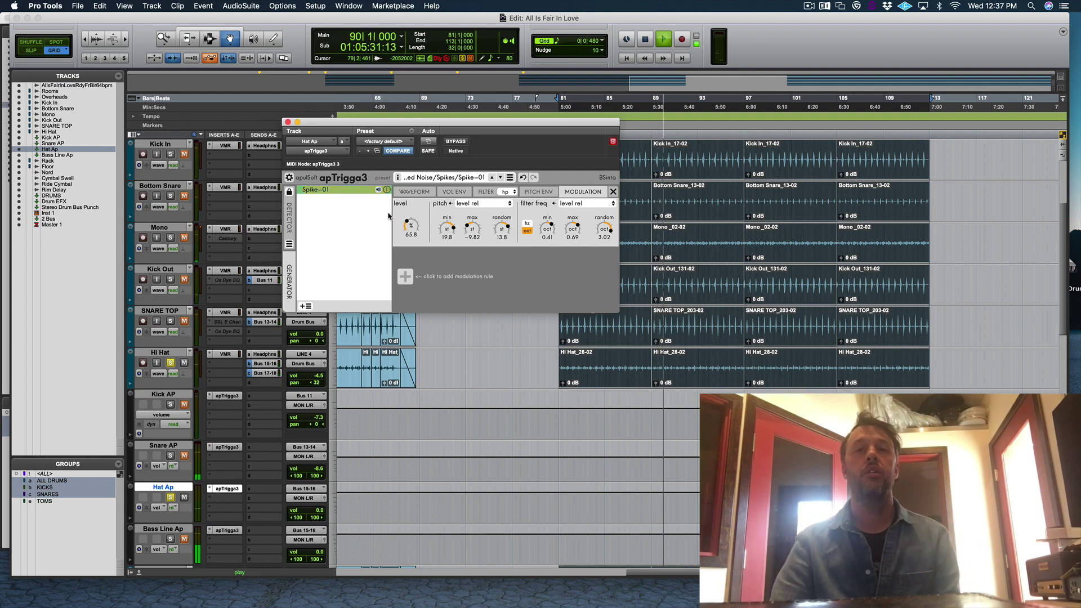
Take Hi Hat and Hat Ap out of solo, stop playback and select the Hi Hat track
click(171, 363)
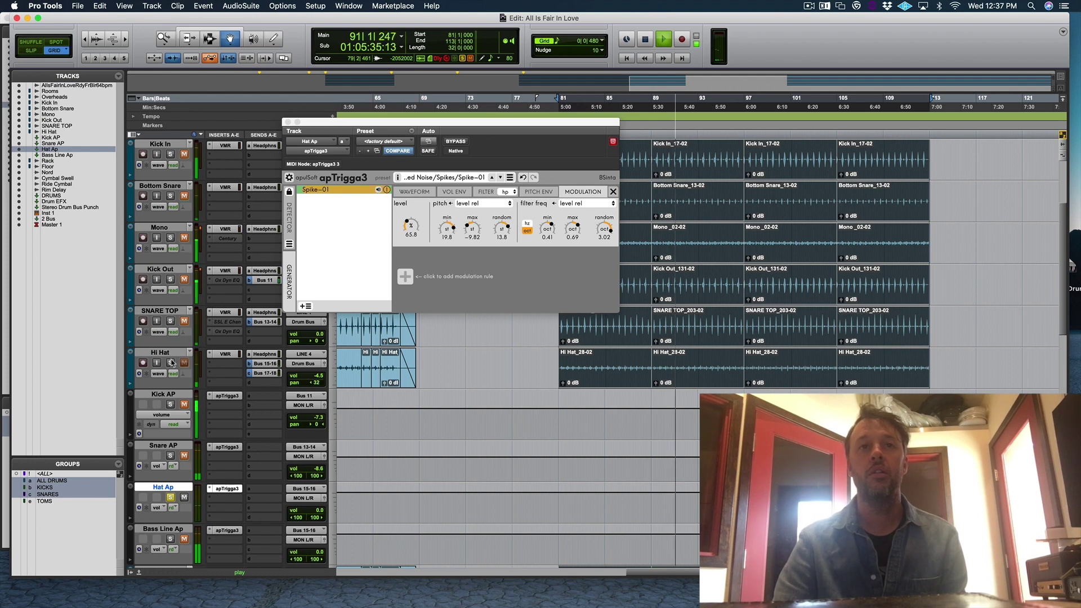
key(space)
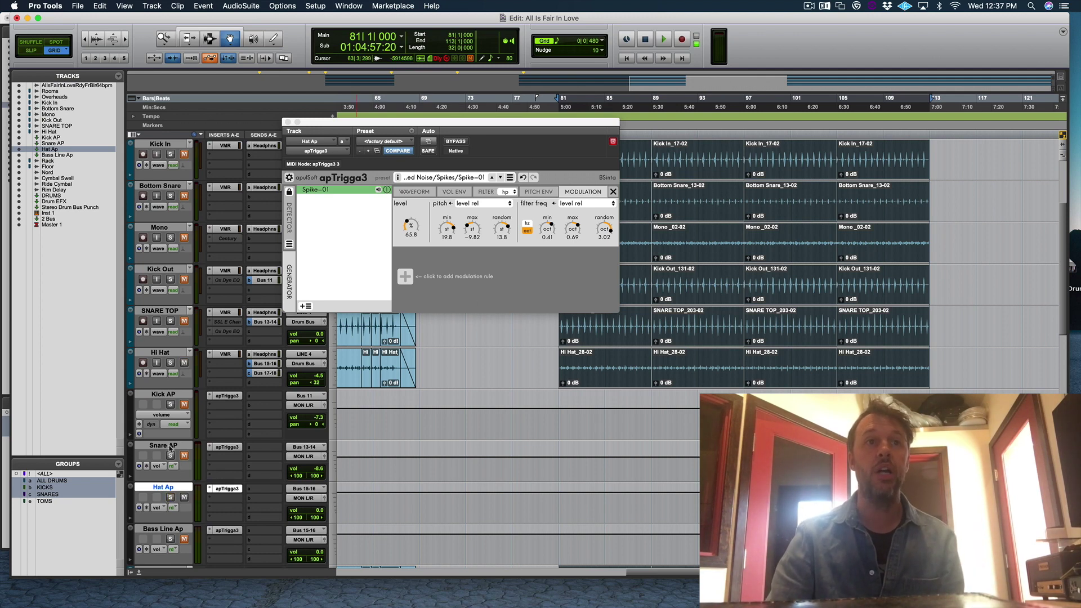
click(171, 353)
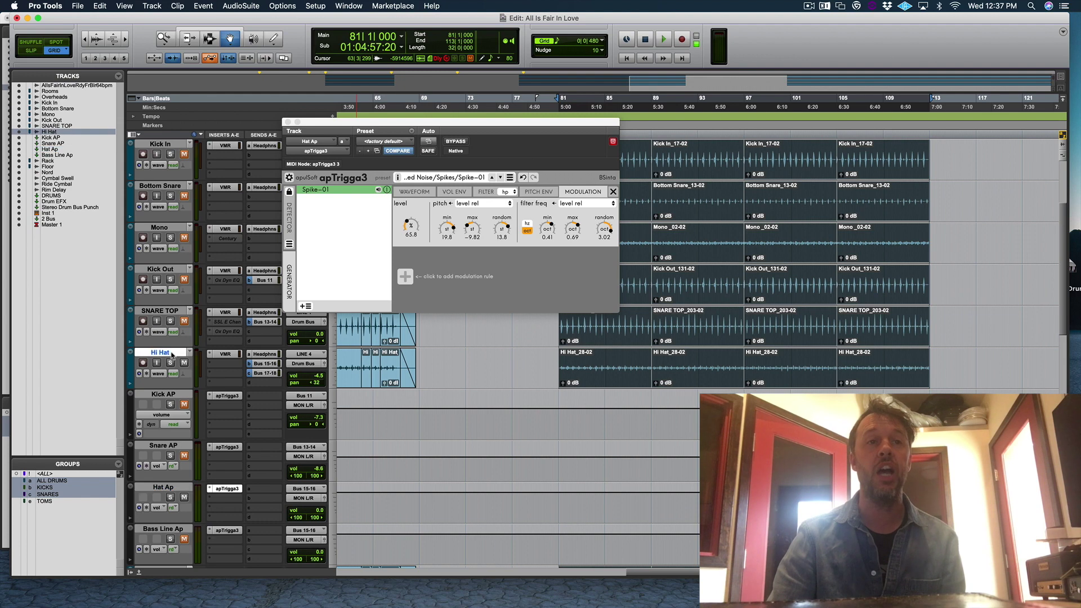
Check the Hi Hat track's Bus 17-18 send, close it, and open apTrigga3 on the Bass Line Ap track
click(264, 373)
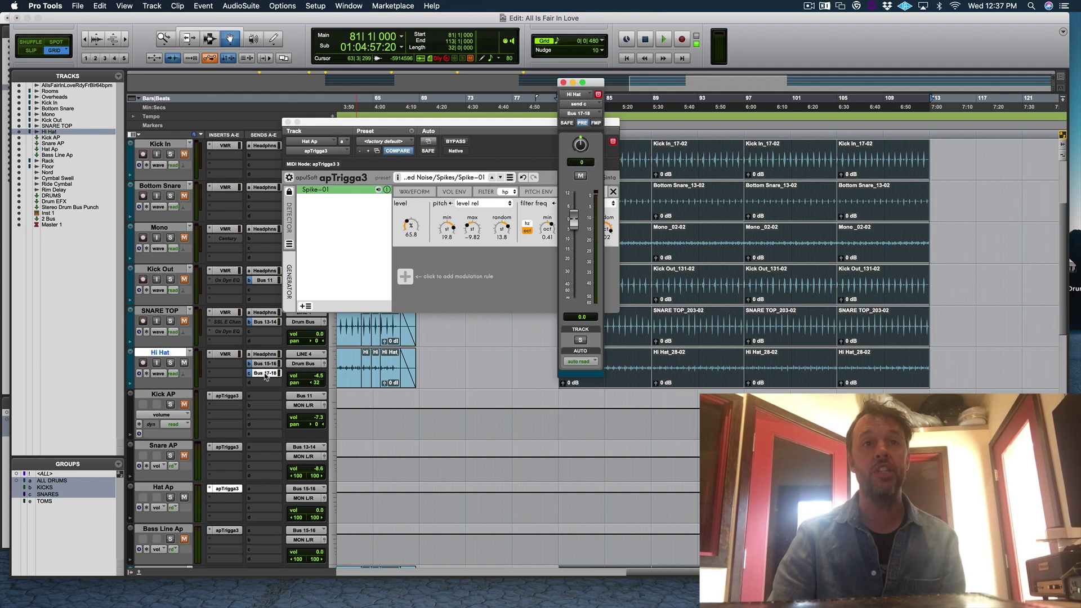
click(164, 530)
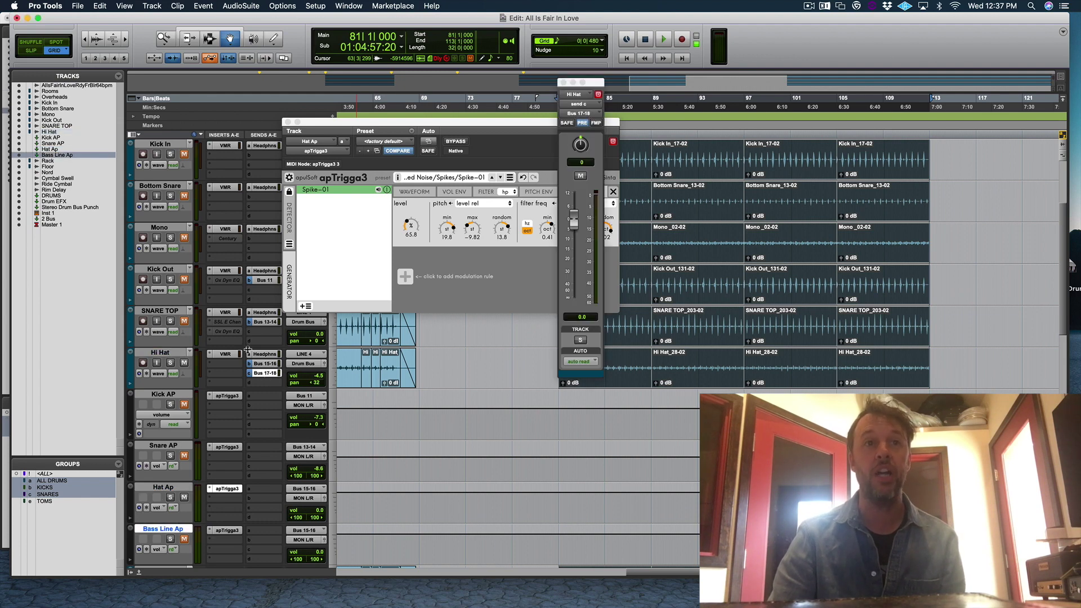
click(564, 83)
click(226, 531)
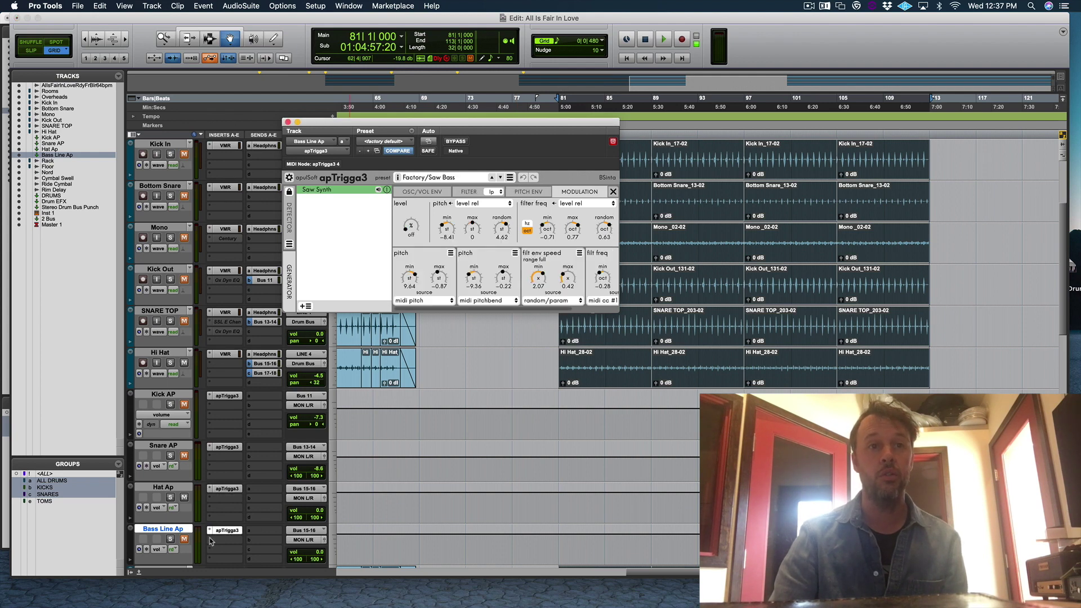
Unmute and solo Bass Line Ap, play its Saw Bass patch from bar 81, stop playback and save the session
click(184, 540)
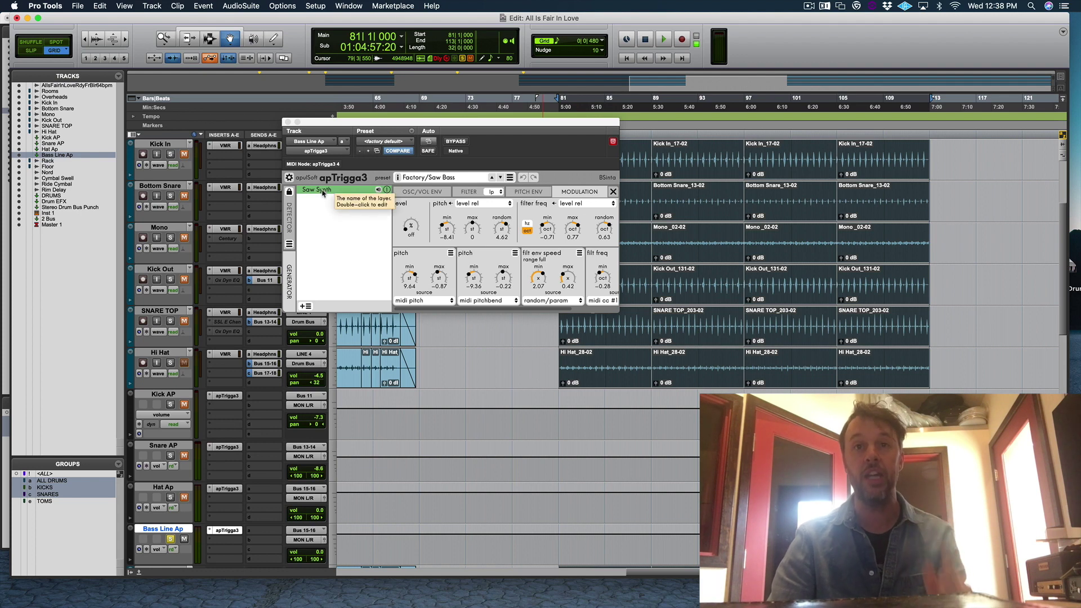
key(space)
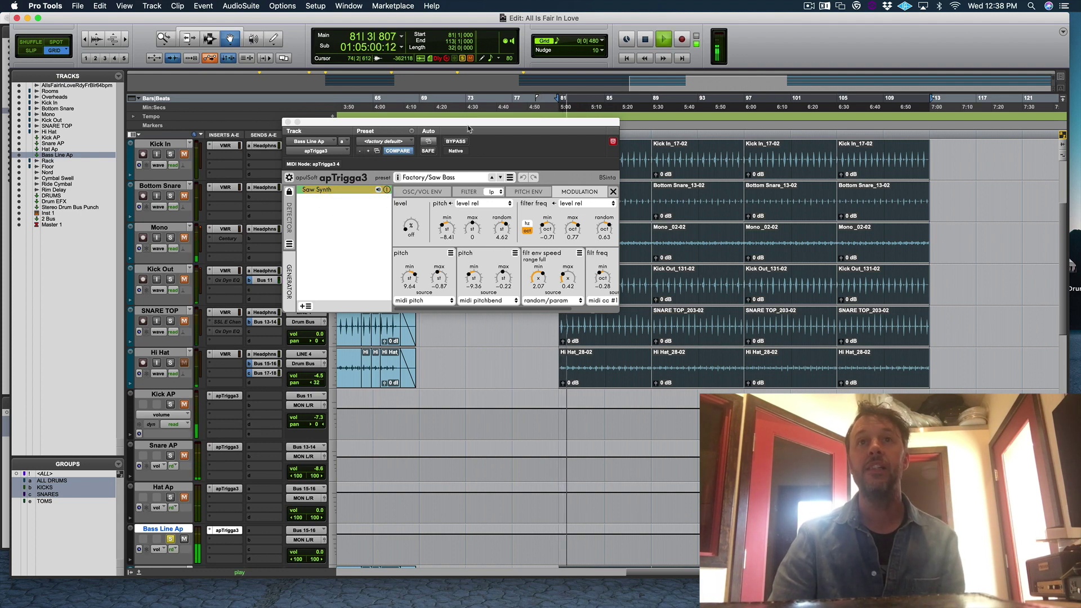
drag(466, 125, 457, 143)
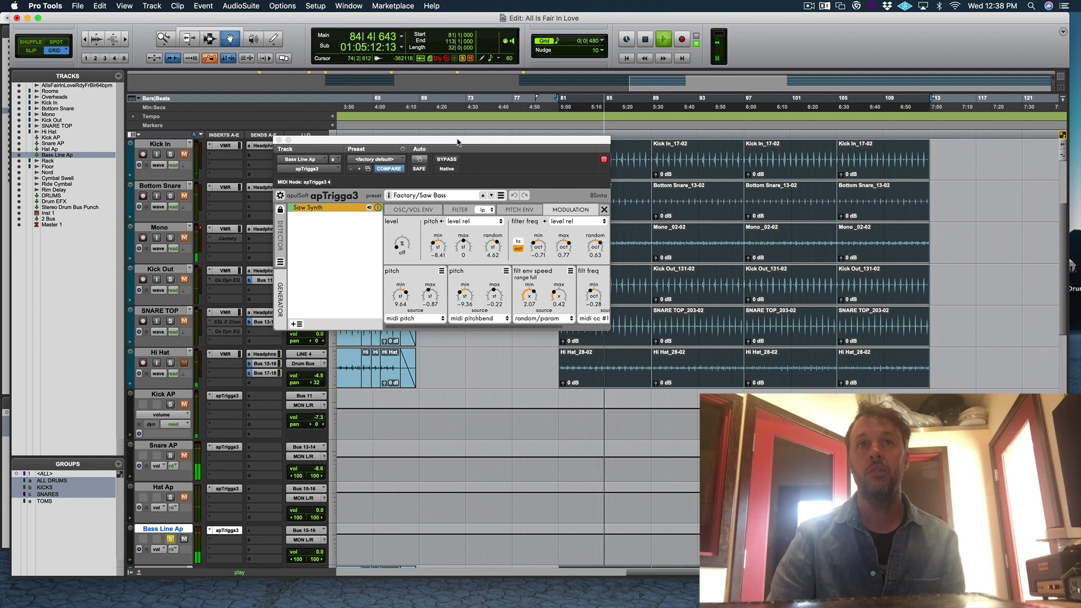
drag(458, 142, 440, 149)
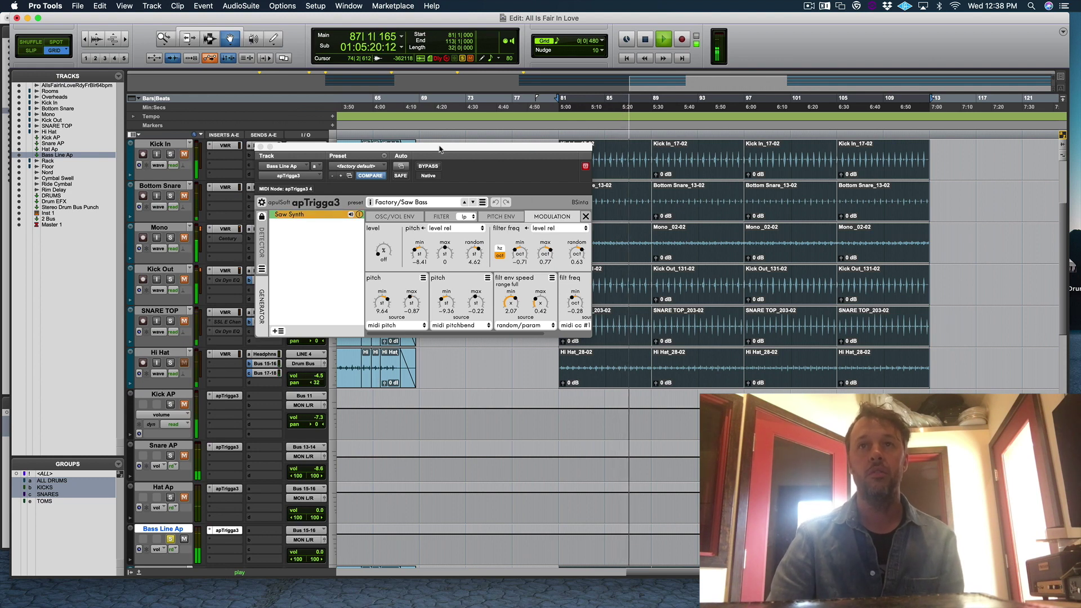
key(space)
key(super+s)
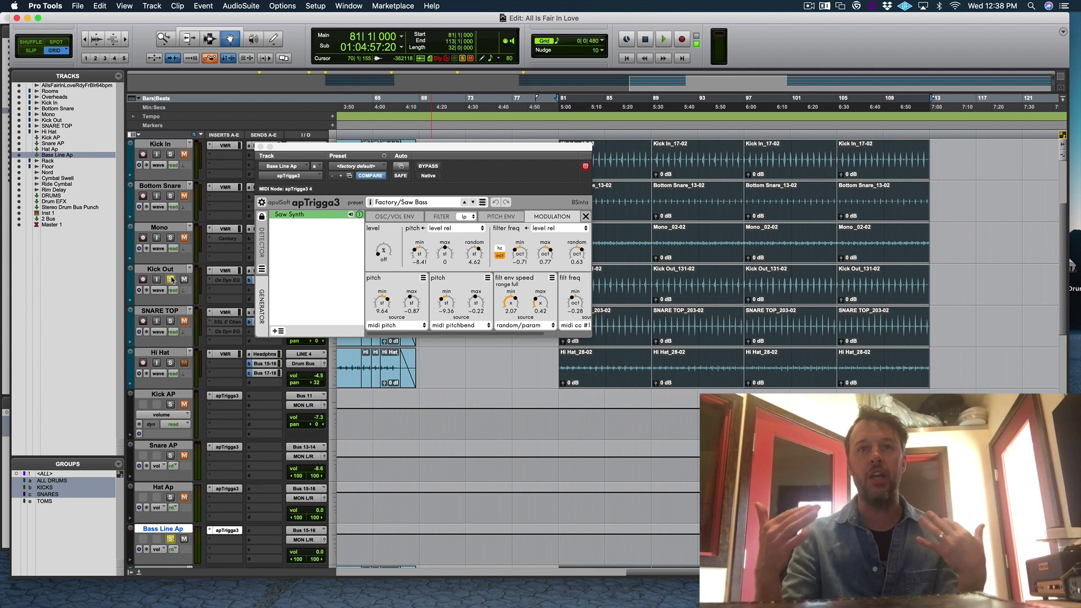
Play Bass Line Ap with Kick Out and SNARE TOP also soloed, and set Bass Line Ap's volume to -4.6 dB
key(space)
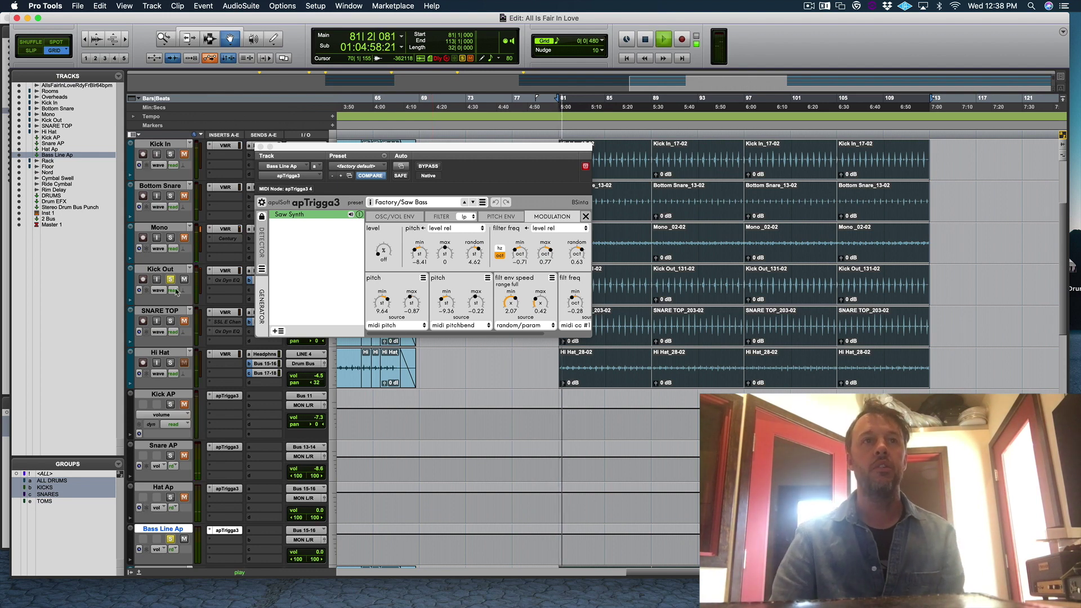
key(space)
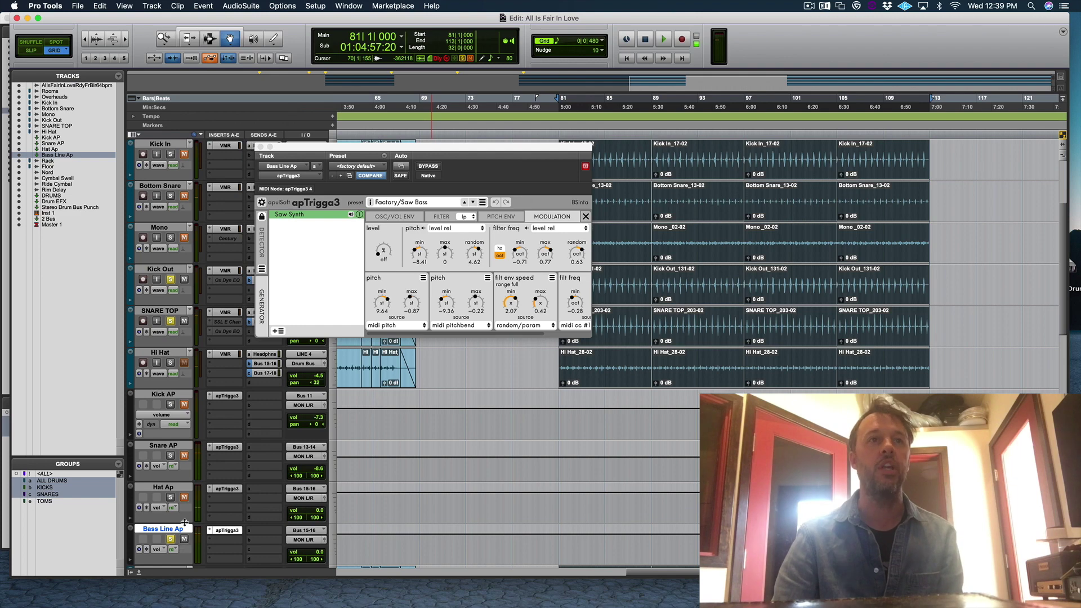
key(space)
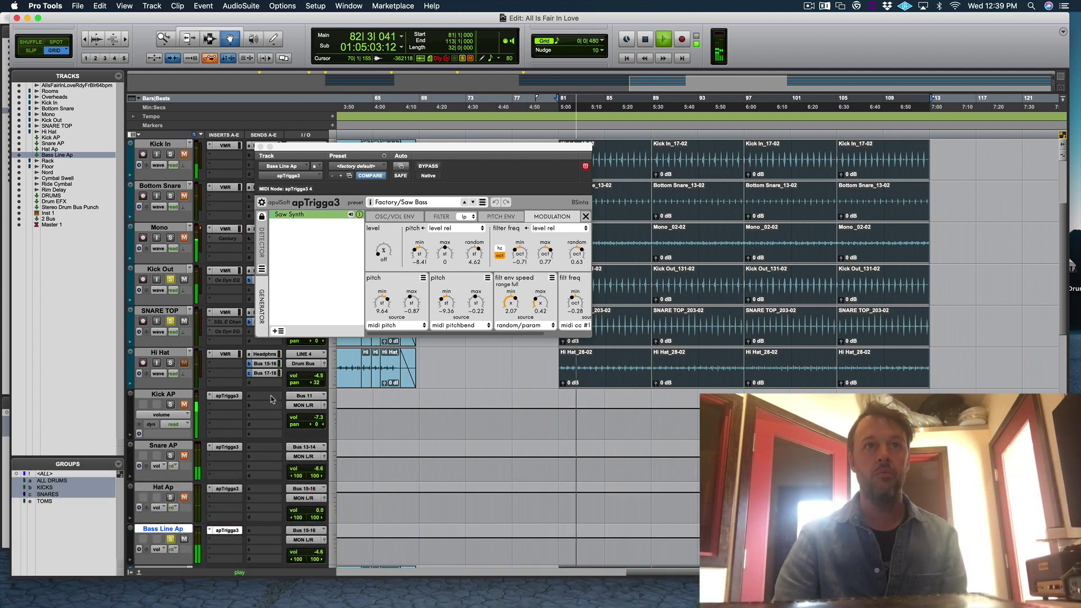
In SNARE TOP's Virtual Mix Rack, set FG-Stress input to 5.60 and output to 6.70, and FG-S high-mid gain to +3.56 dB
drag(318, 148, 352, 103)
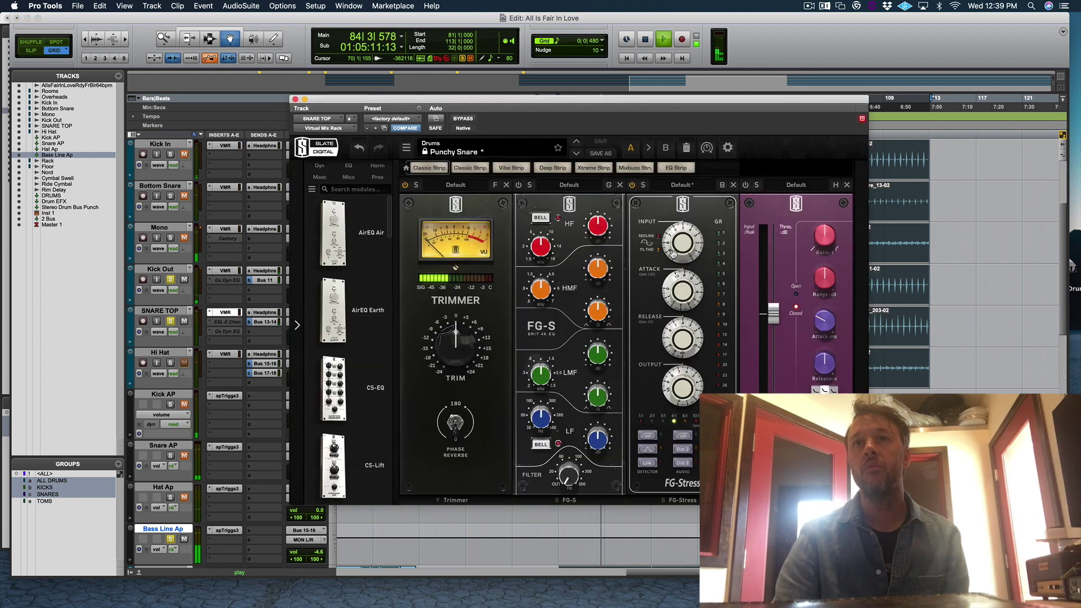
mouse_move(670, 296)
mouse_move(677, 325)
drag(678, 266, 679, 245)
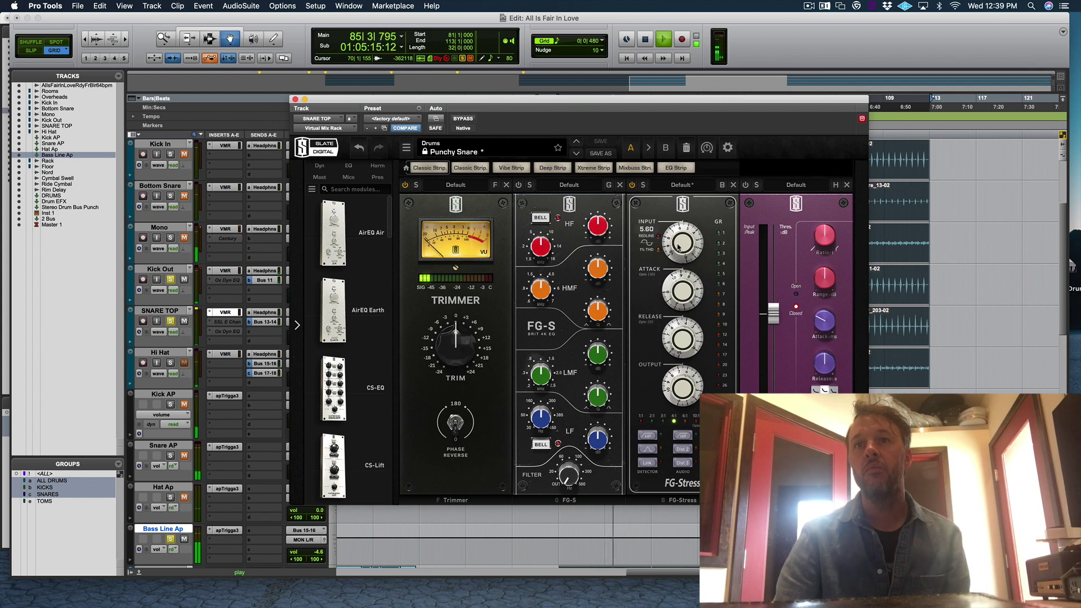
mouse_move(671, 386)
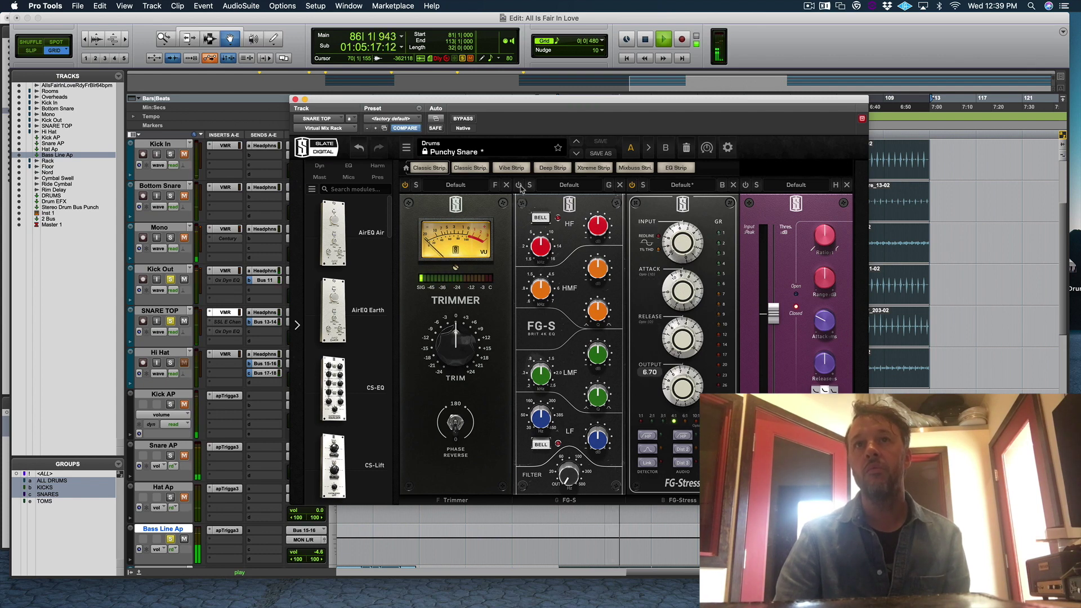
drag(595, 260, 594, 257)
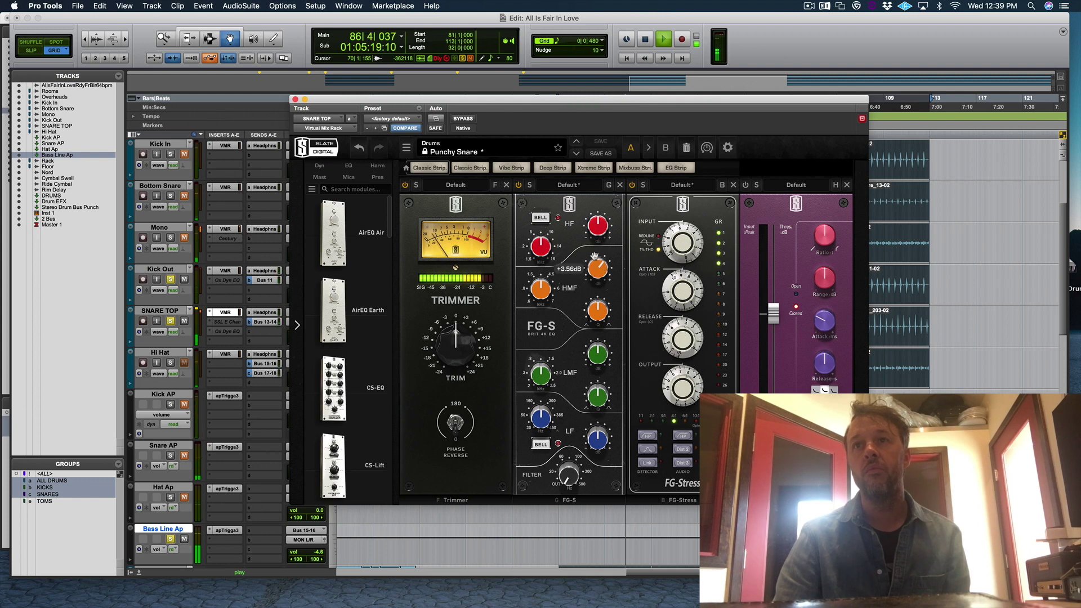
click(295, 99)
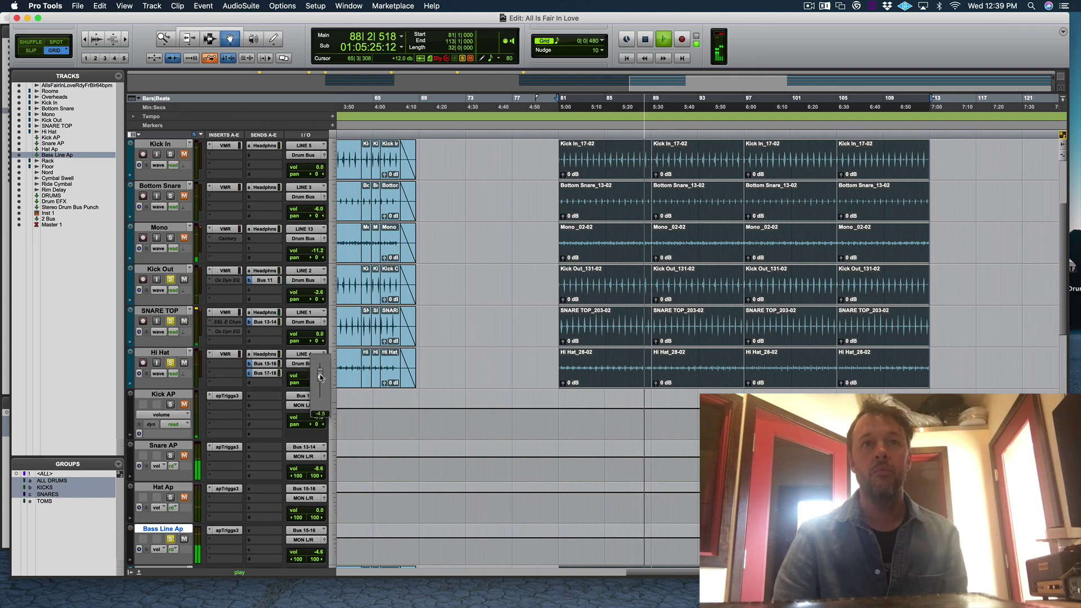
With Hi Hat soloed too, set its volume to -2.6 dB and pan to 95 right, and Bass Line Ap's volume to -3.3 dB
click(317, 383)
drag(316, 382, 305, 384)
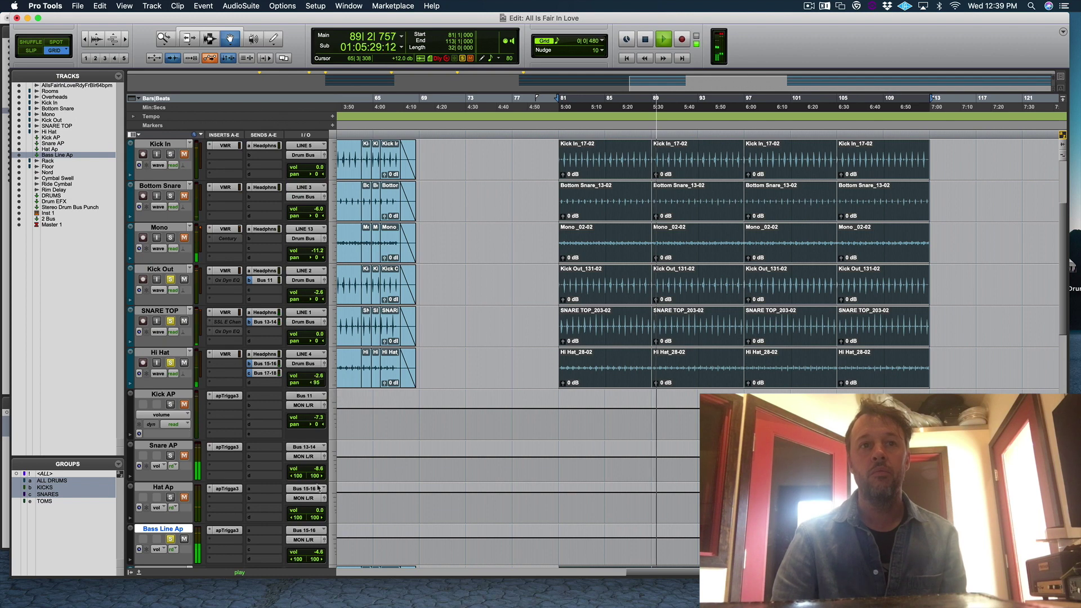
drag(320, 553, 319, 553)
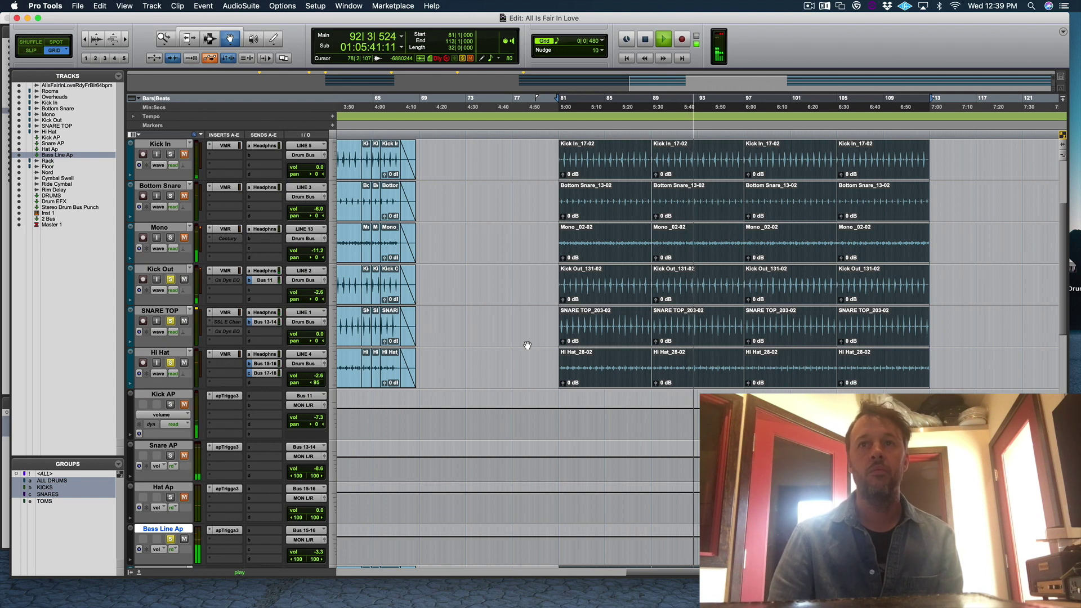
Replace the soloed Kick Out with unmuted Kick AP, restart playback and set Kick AP's volume to -3.4 dB
key(space)
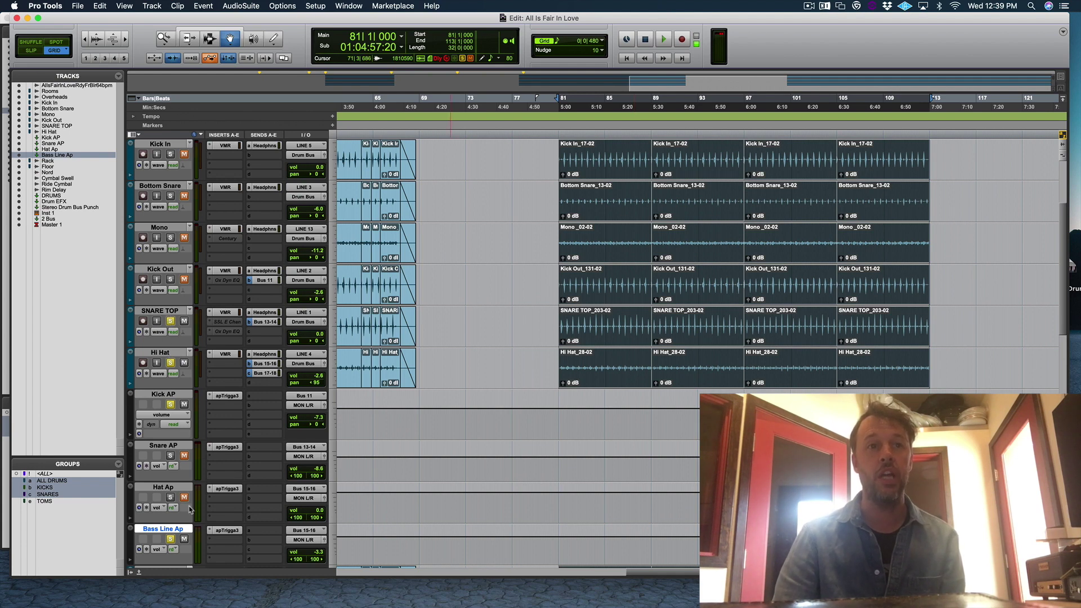
key(space)
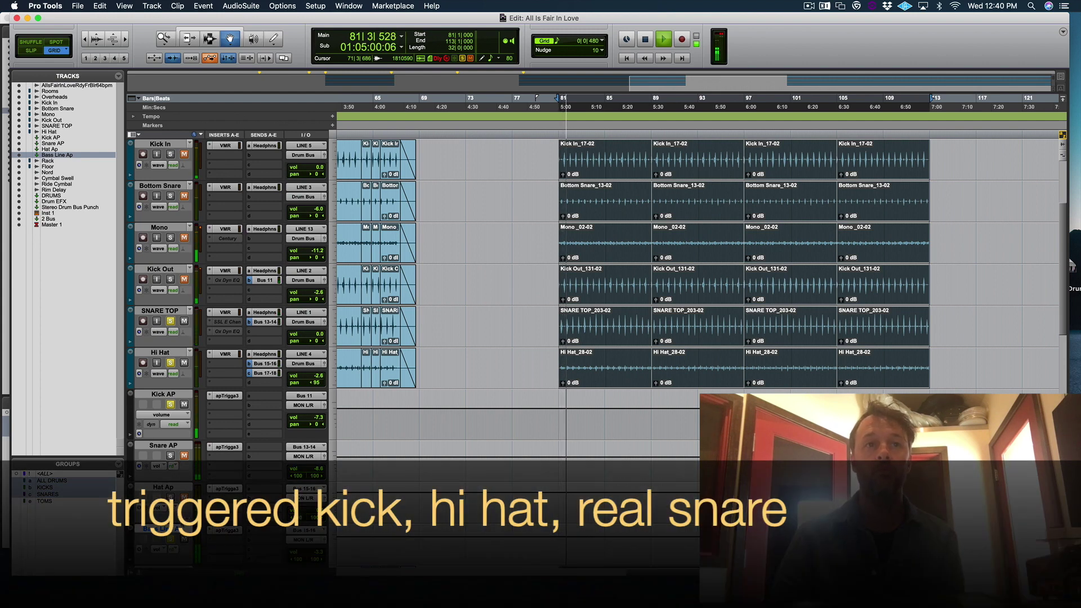
drag(317, 420, 320, 416)
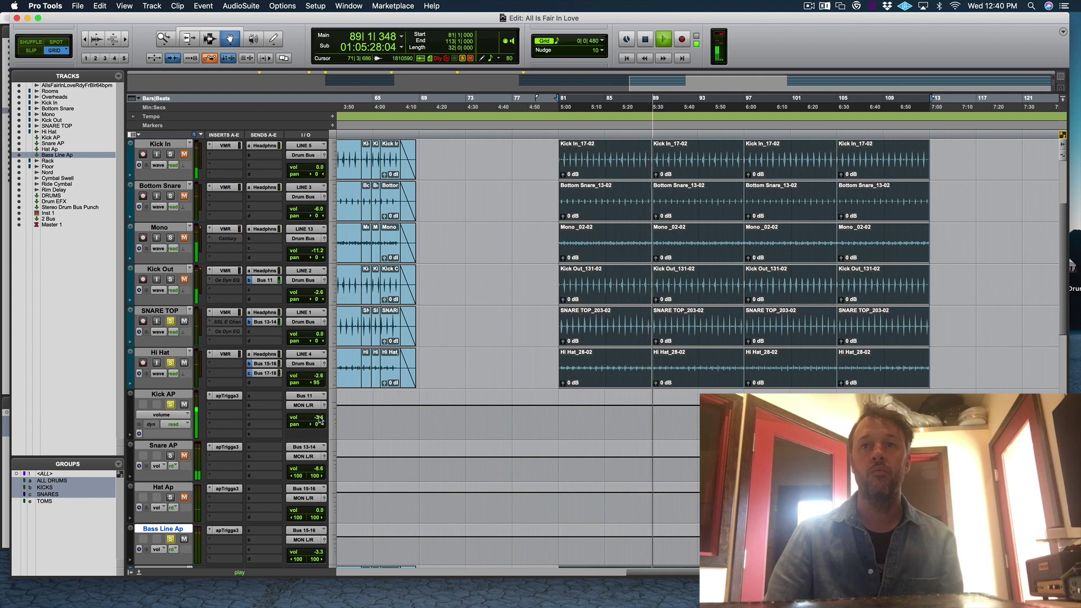
Unmute and solo Snare AP, take SNARE TOP out of solo, and restart playback
key(space)
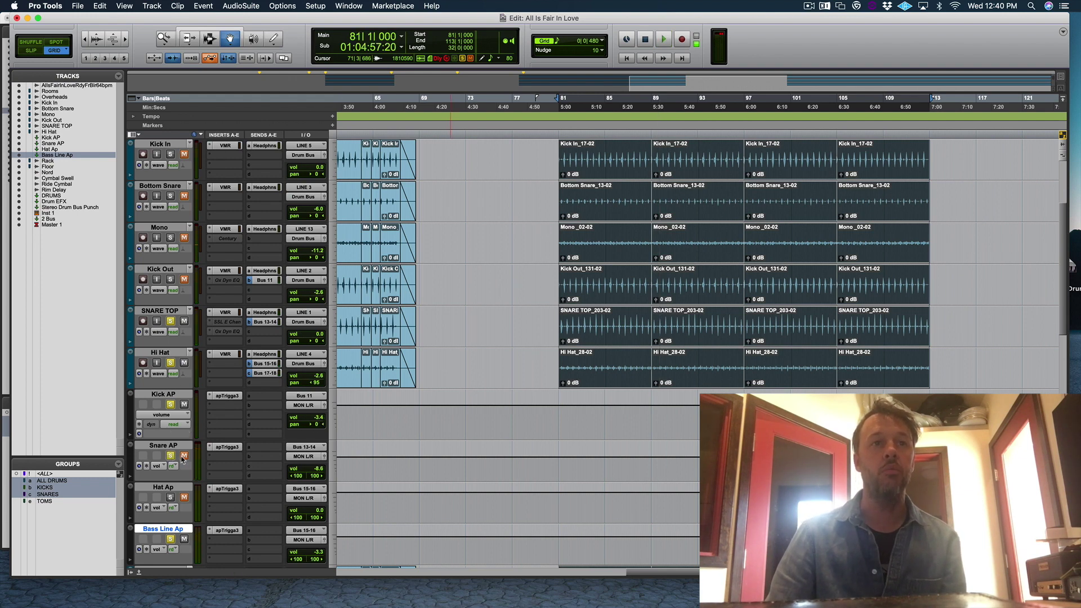
click(172, 322)
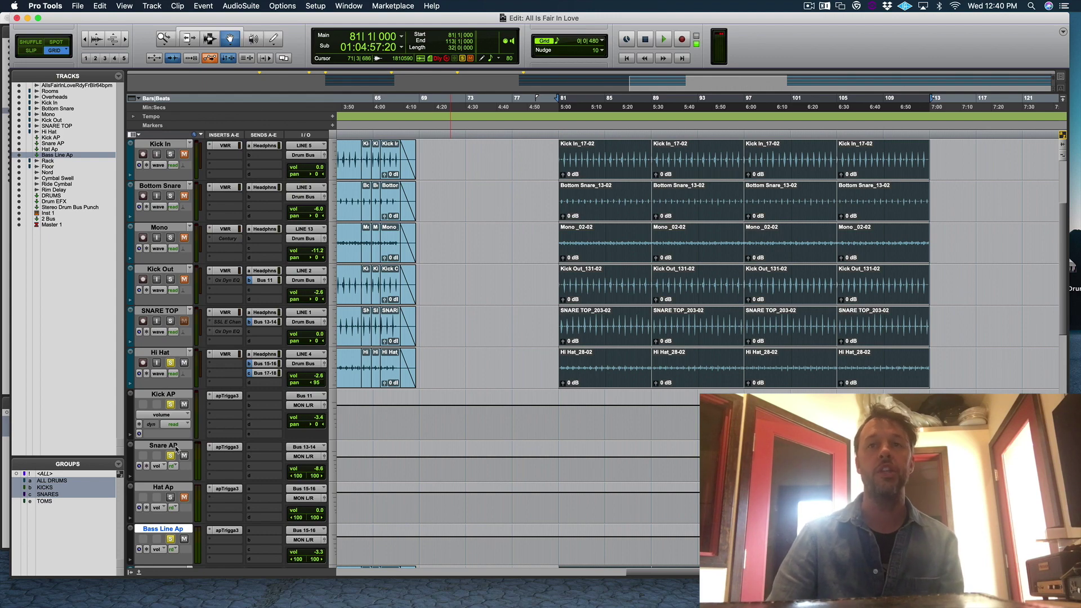
key(space)
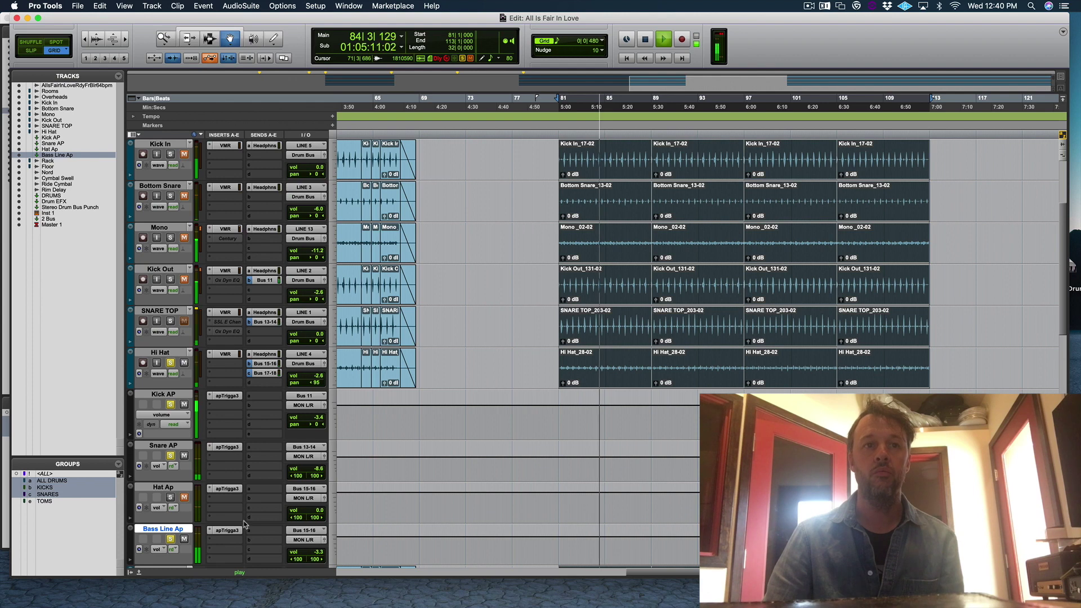
In Bass Line Ap's Saw Synth, set filter frequency minimum to -0.51, MIDI pitch minimum to 16.4, and pitchbend minimum to -17.5 and maximum to -15.4
click(227, 530)
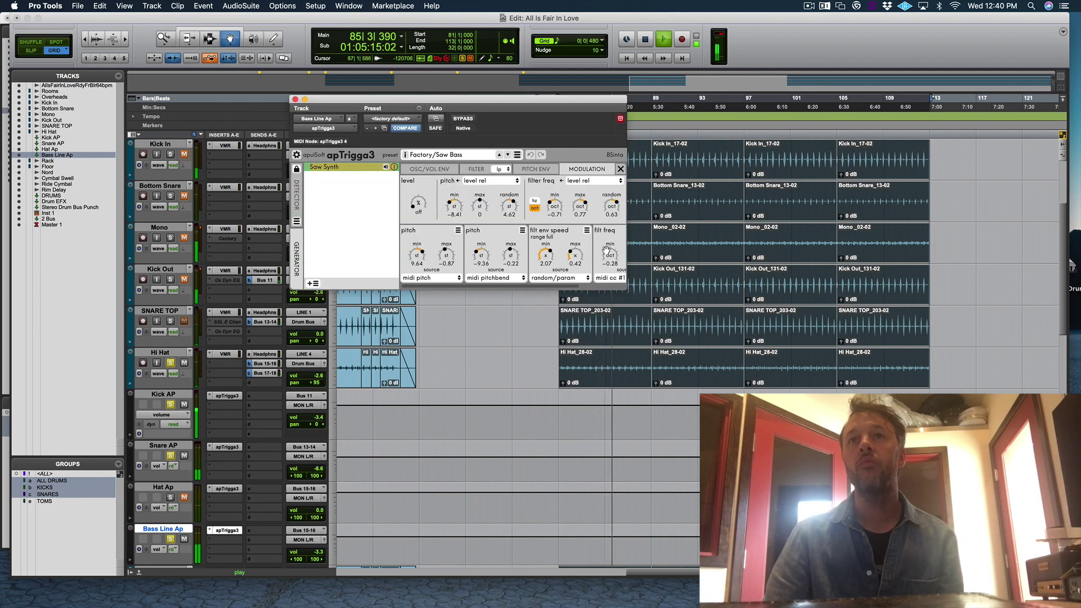
drag(602, 265, 603, 256)
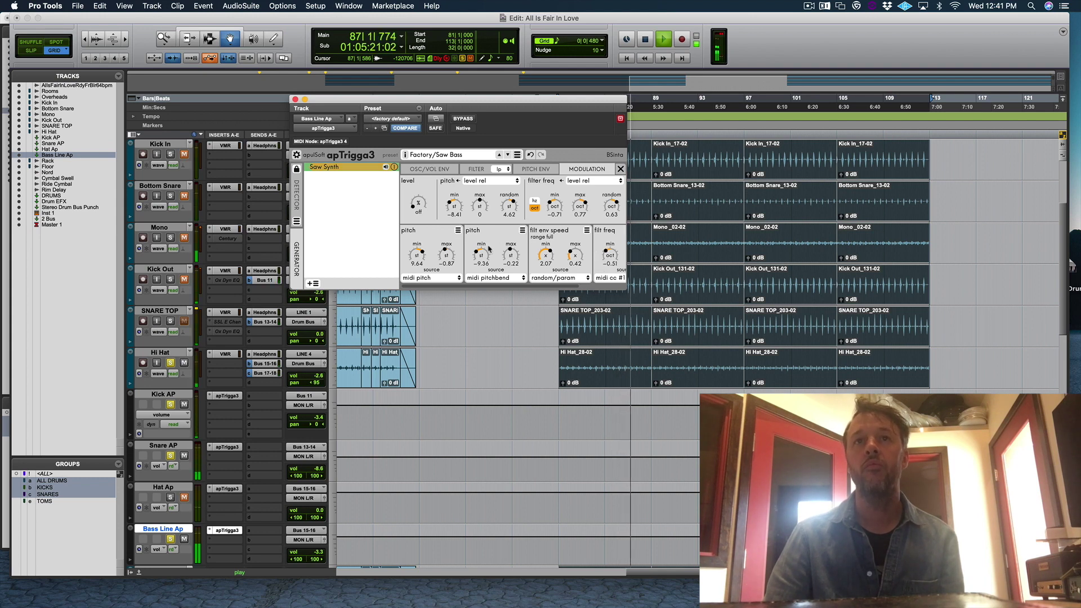
drag(493, 246, 491, 212)
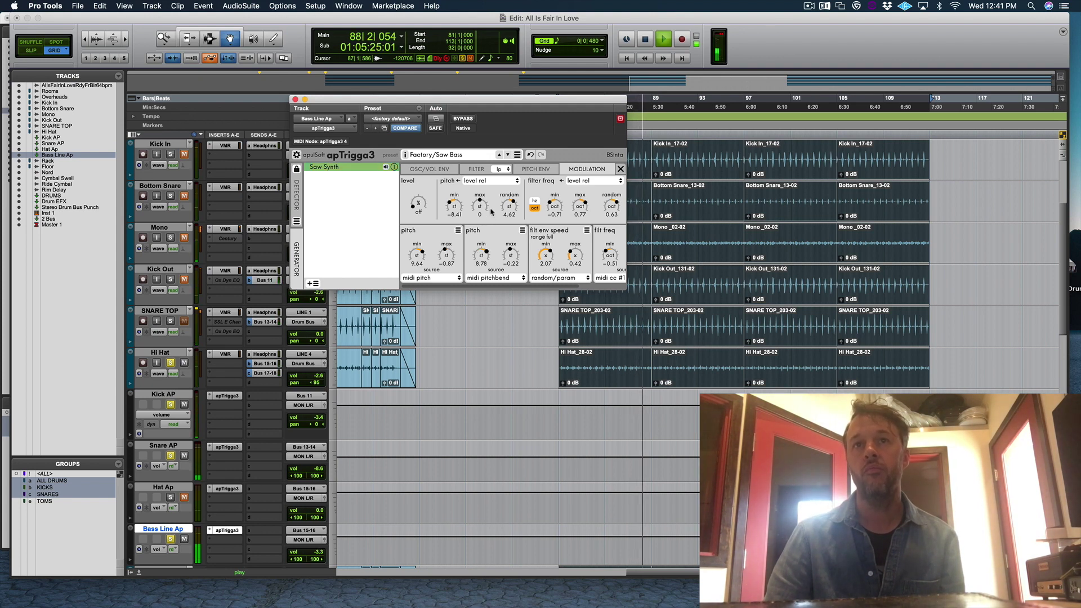
drag(491, 212, 493, 215)
drag(420, 254, 470, 315)
mouse_move(511, 254)
mouse_down()
mouse_move(516, 232)
mouse_move(502, 277)
mouse_move(505, 257)
mouse_up()
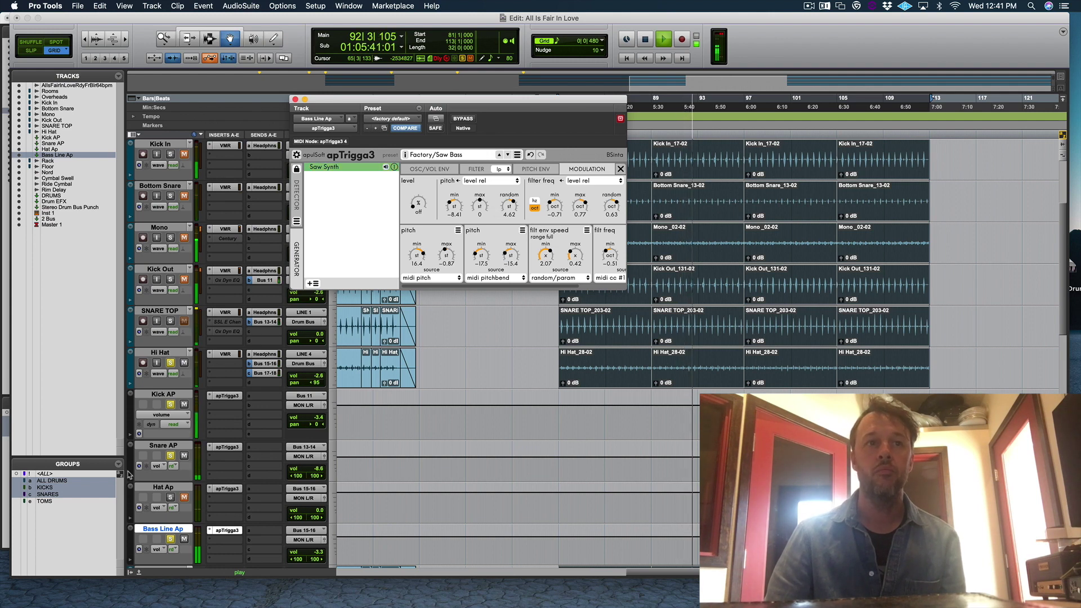
Unmute and solo Hat Ap, and set Spike-01's filter frequency range to 0.88 and 1.44 octaves and level modulation to 43.2%
click(188, 523)
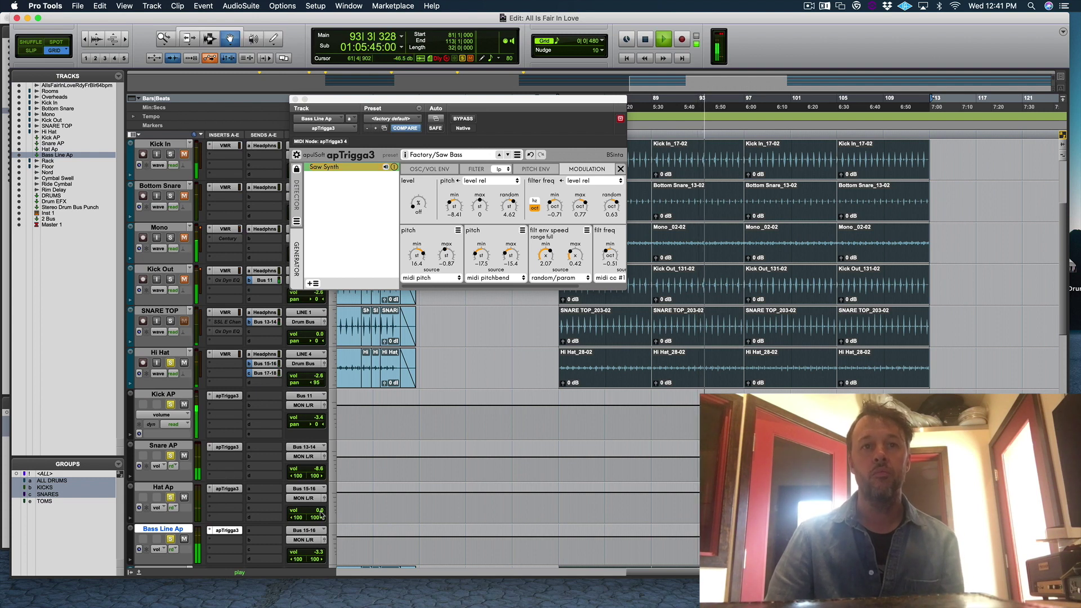
click(227, 488)
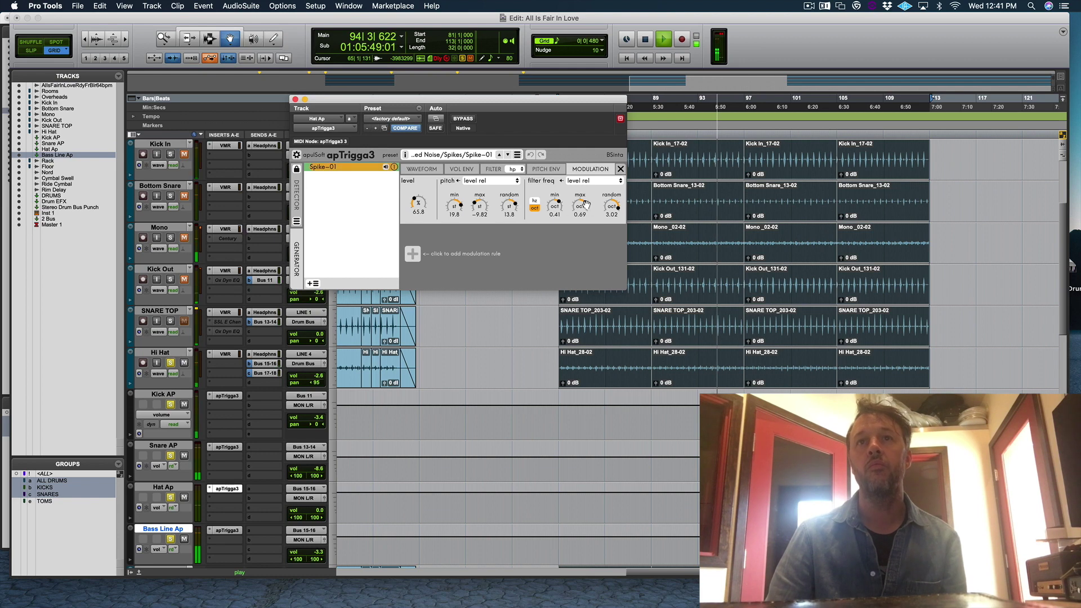
drag(589, 197, 558, 196)
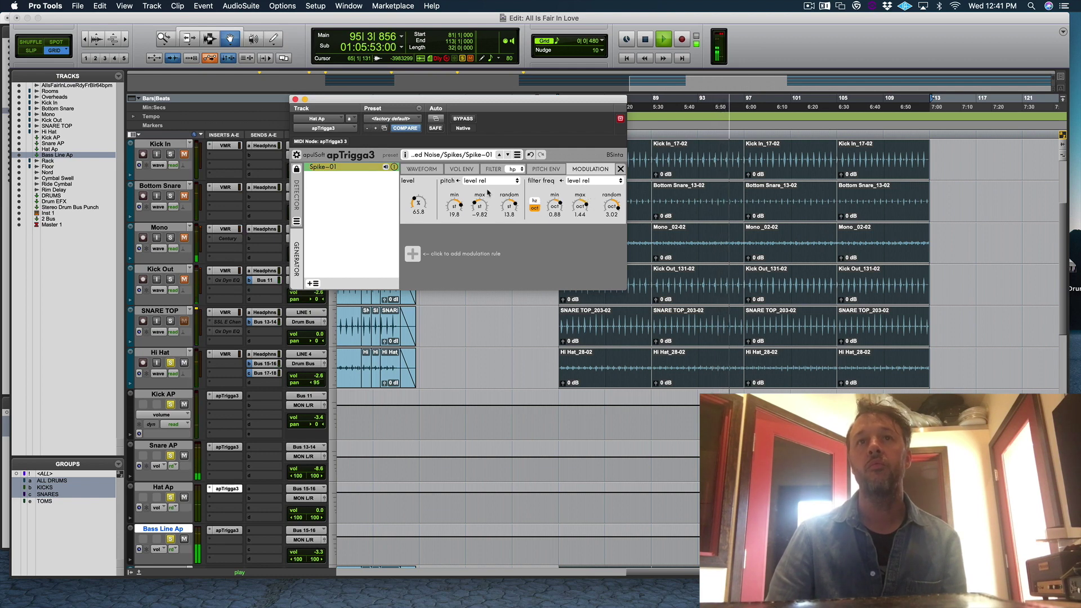
mouse_move(417, 206)
mouse_down()
mouse_move(429, 170)
mouse_move(418, 223)
mouse_up()
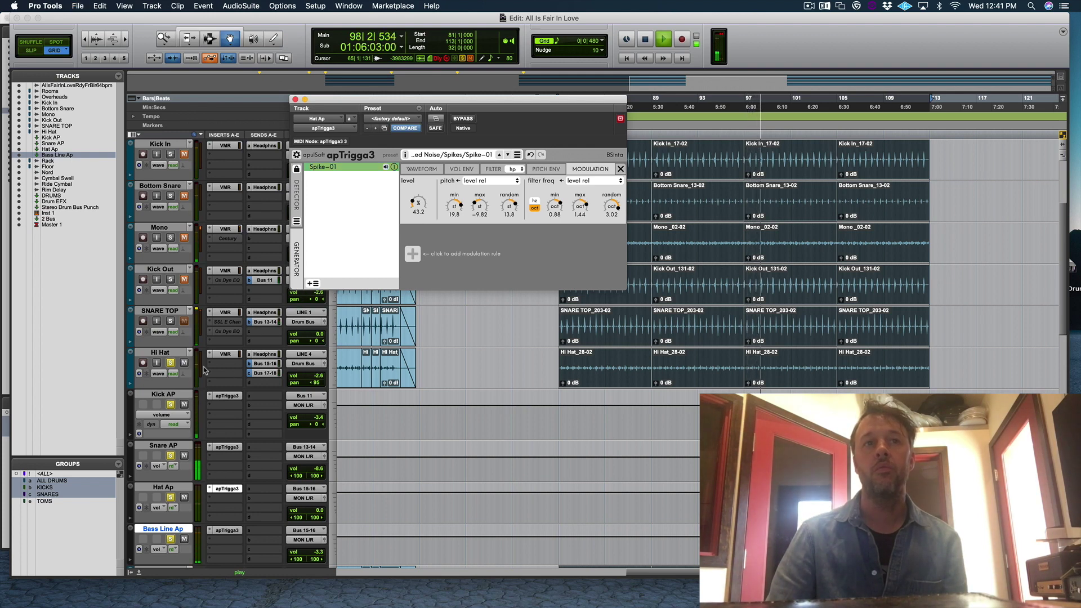
Take Hi Hat out of solo, set Hat Ap's volume to +4.2 dB and stop playback
click(171, 362)
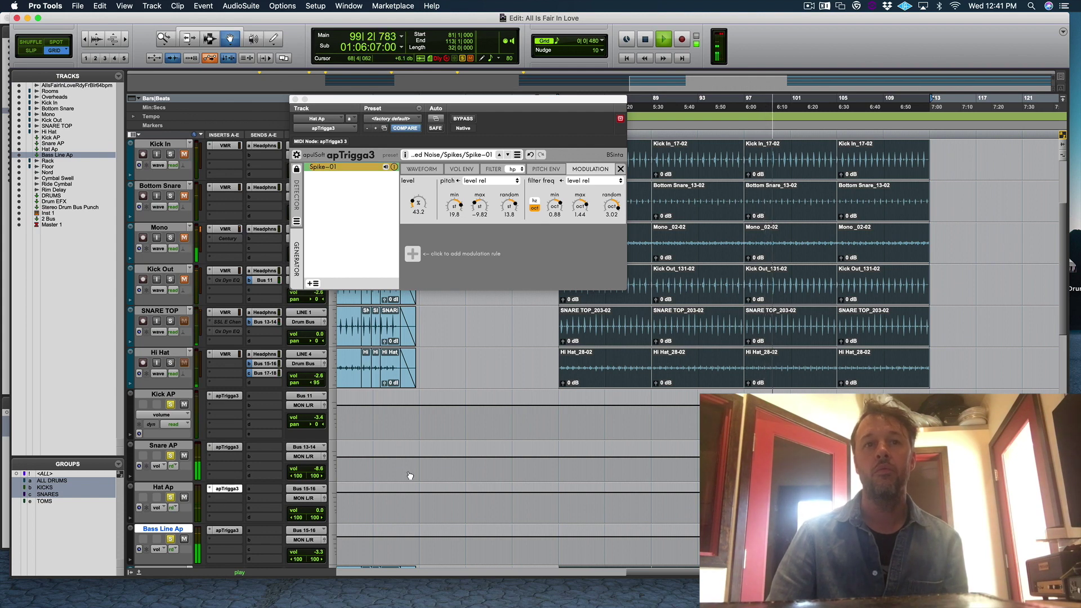
click(317, 509)
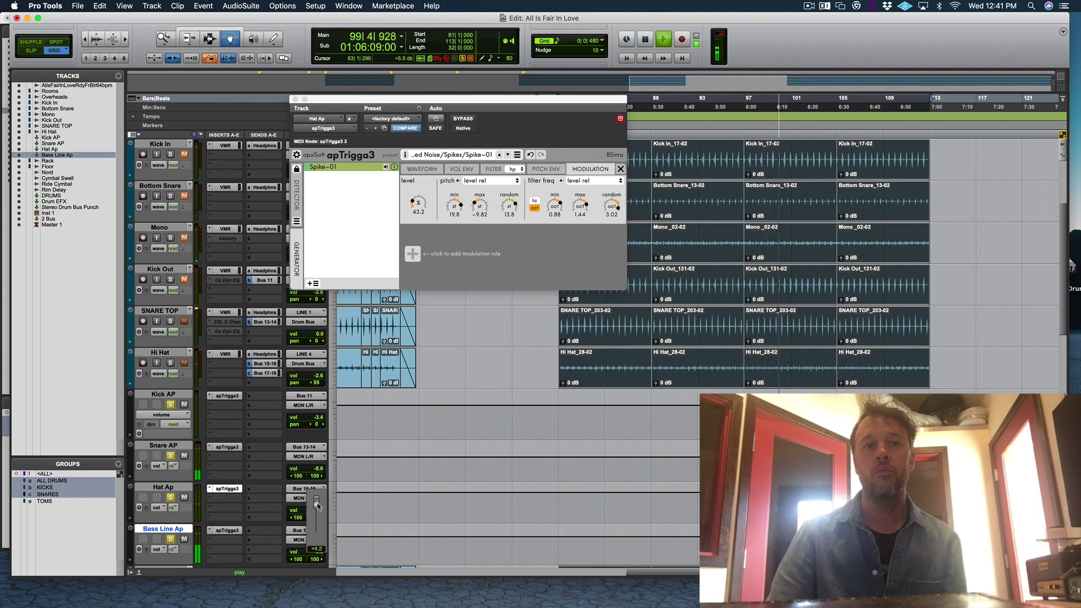
key(space)
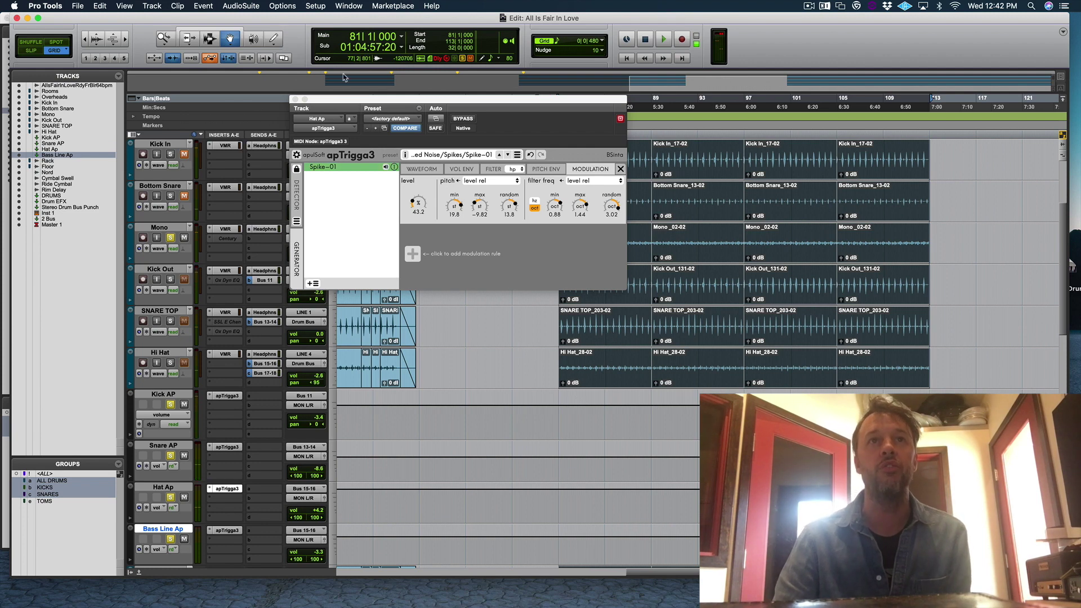
Move the plug-in window clear, set Mono's volume to -5.9 dB during playback, and take Bass Line Ap out of solo
drag(334, 103, 256, 71)
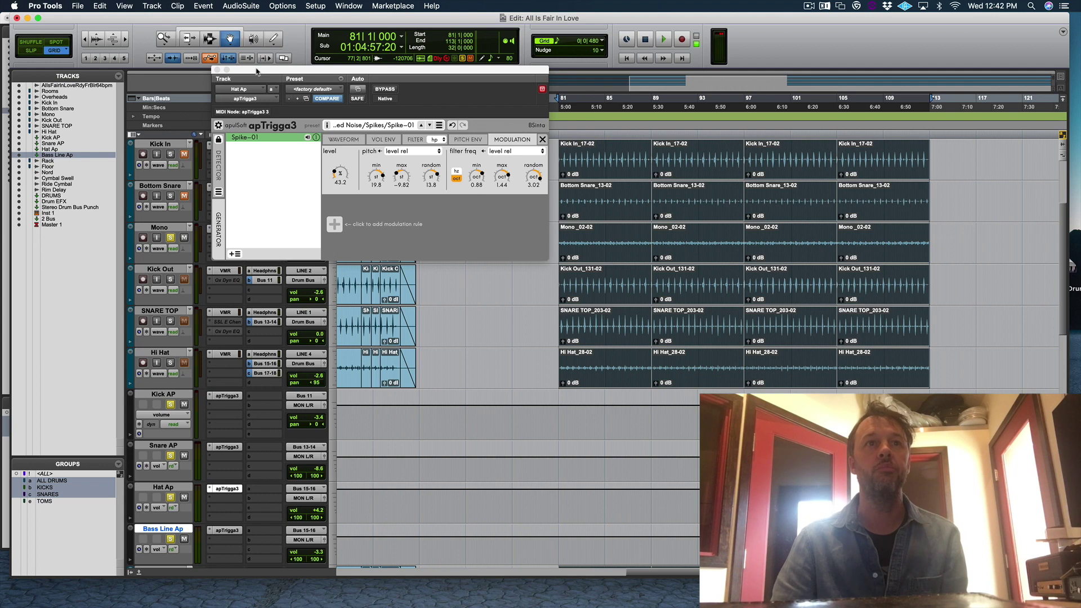
drag(256, 70, 261, 36)
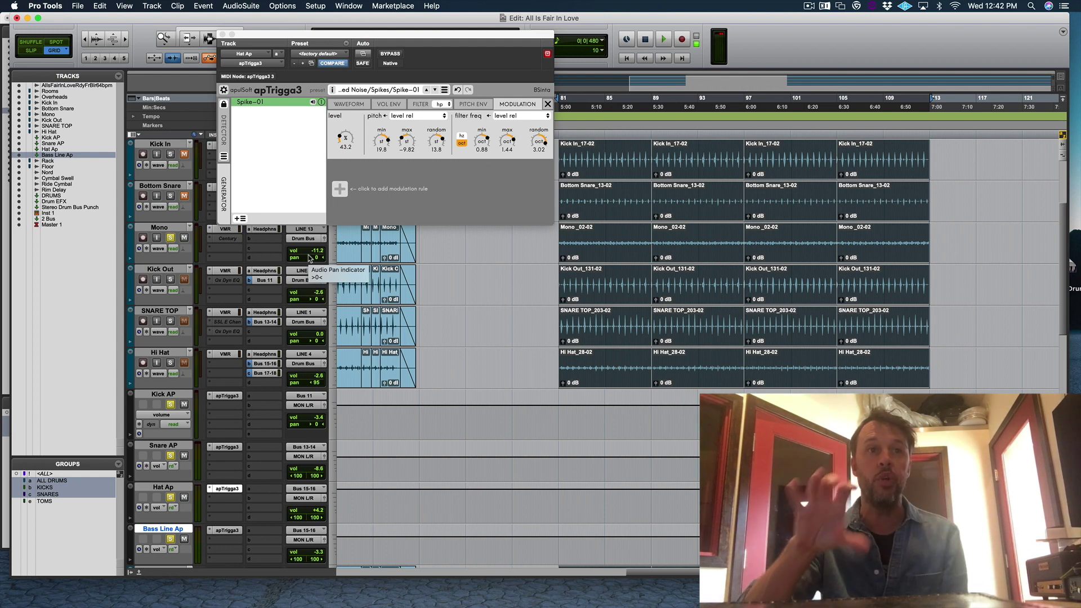
key(space)
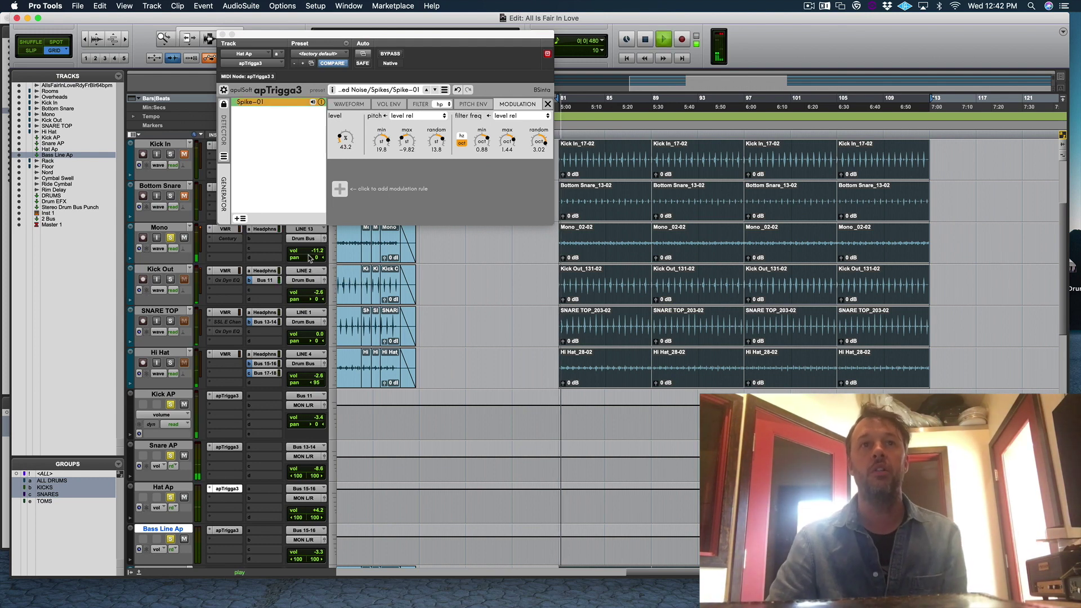
drag(325, 253, 319, 248)
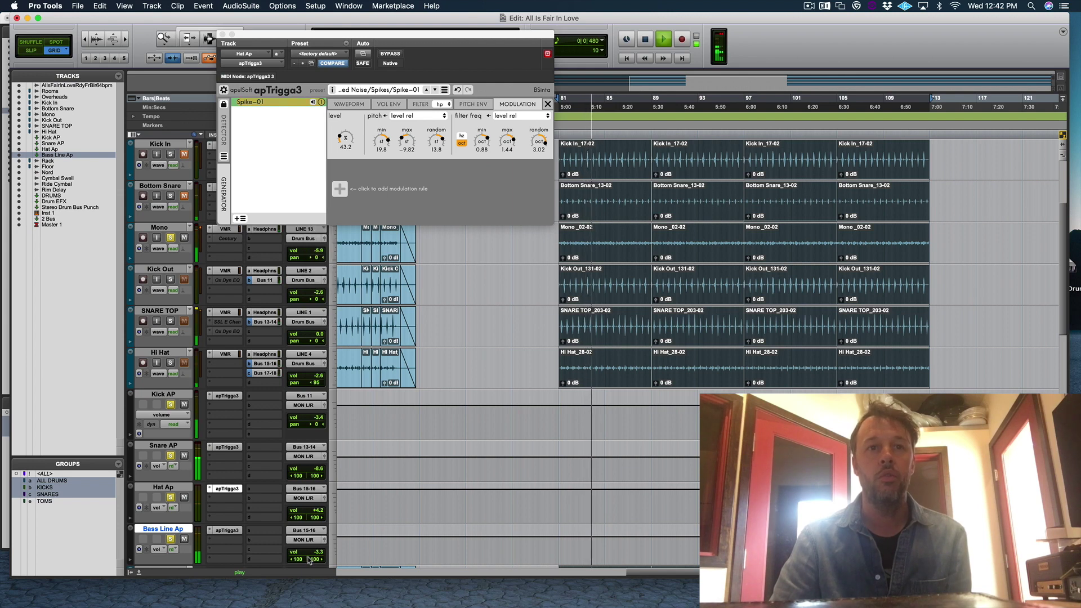
key(space)
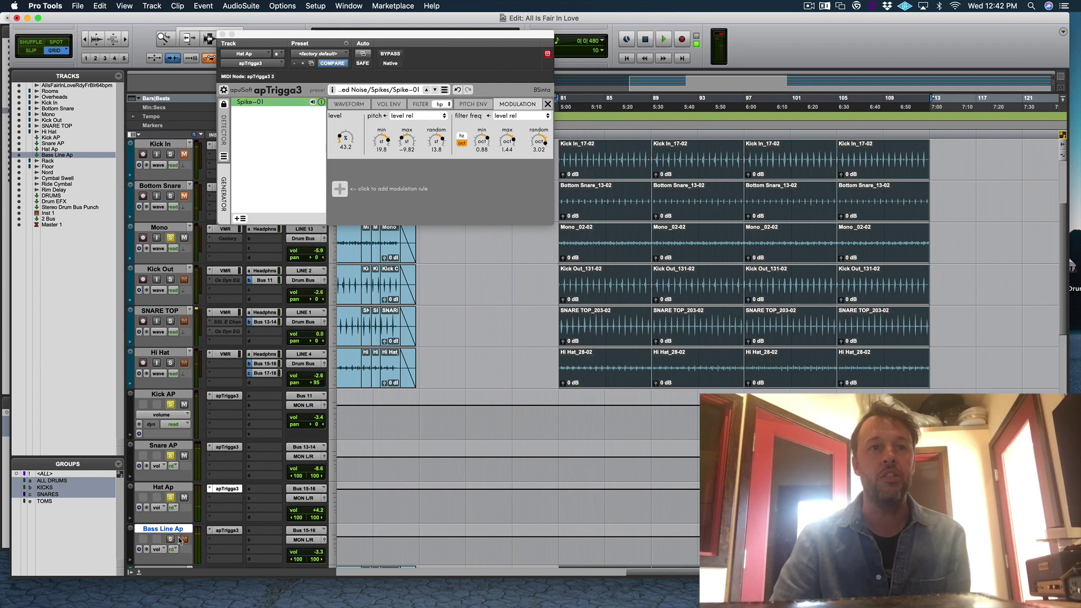
key(space)
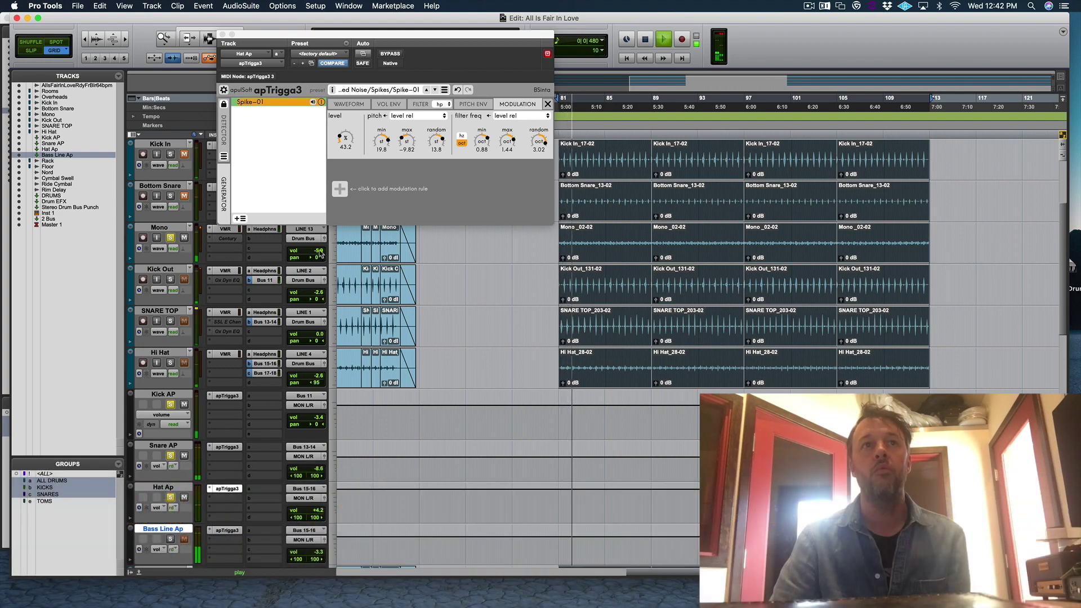
Close the Hat Ap plug-in window, then solo Kick Out and set its volume to -5.2 dB
click(223, 34)
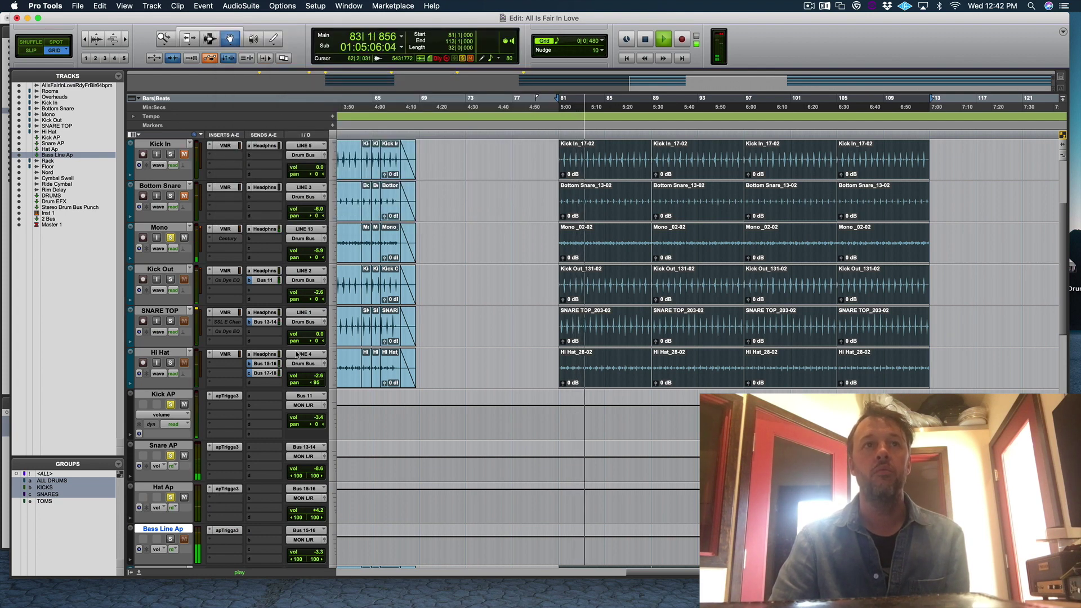
scroll(296, 354, up, 1)
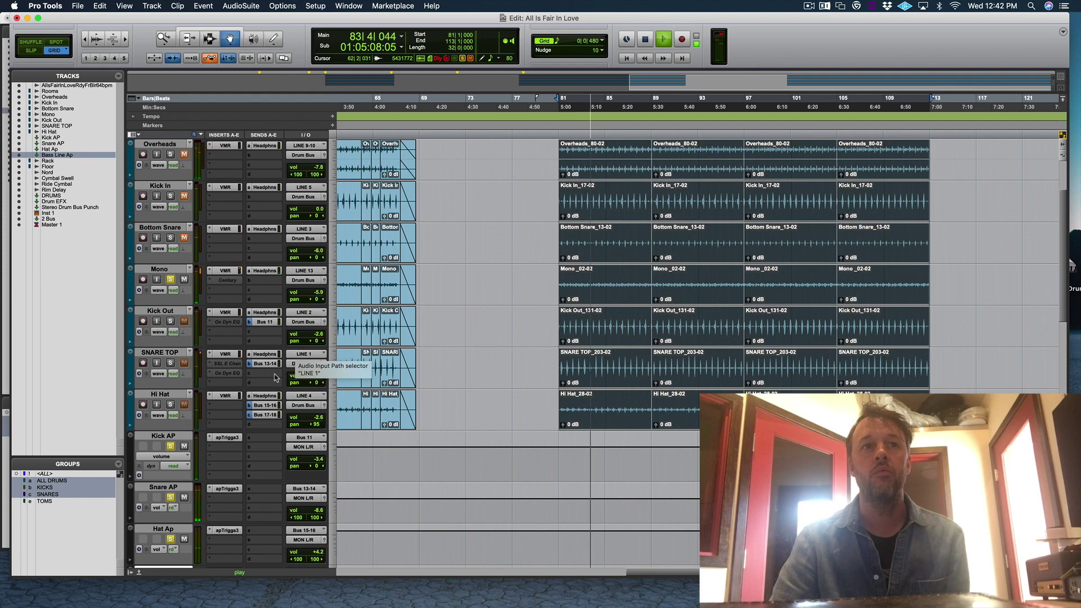
scroll(226, 416, down, 3)
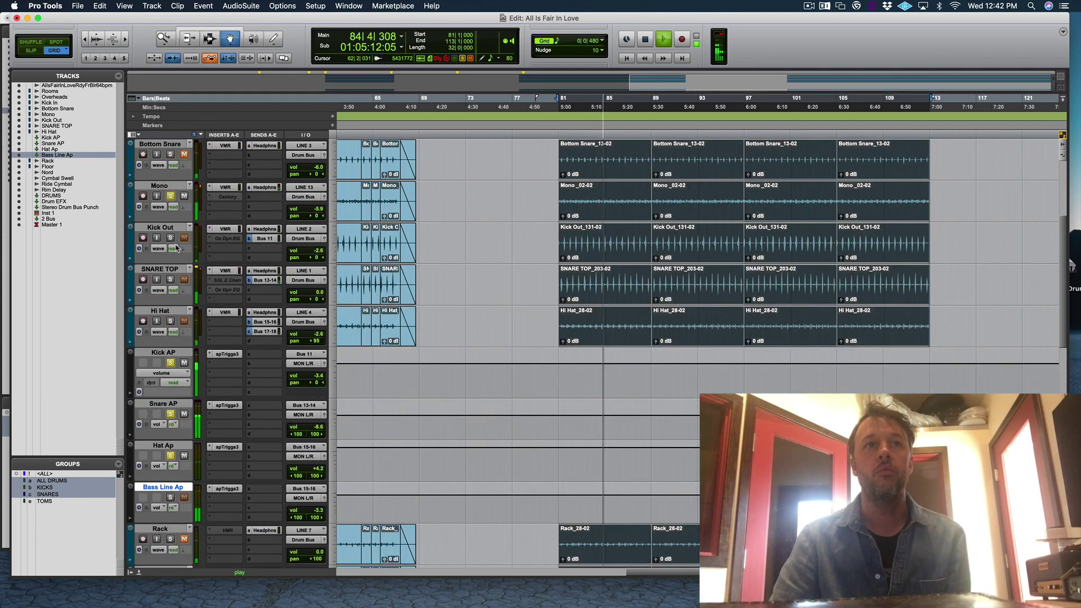
drag(318, 250, 320, 250)
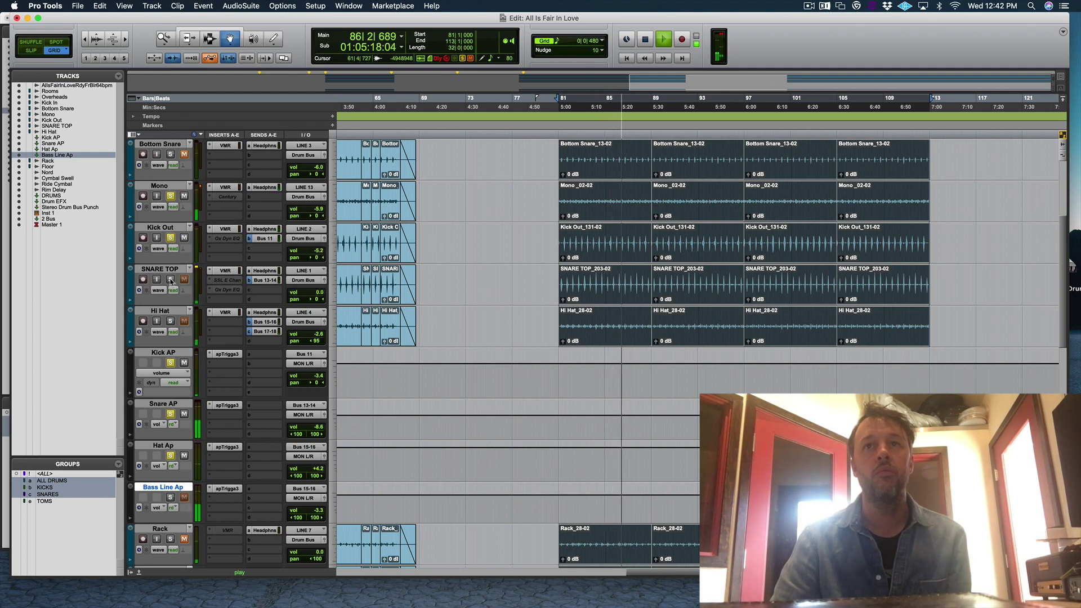
Solo SNARE TOP and Hi Hat, setting their volumes to -5.3 dB and -6.5 dB respectively
click(170, 279)
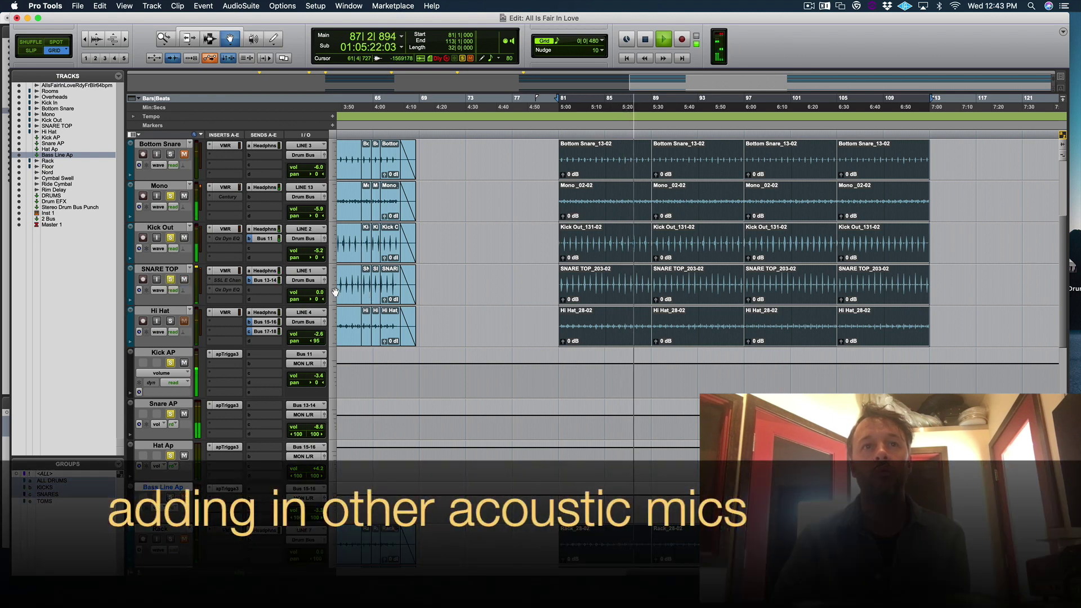
drag(318, 292, 319, 296)
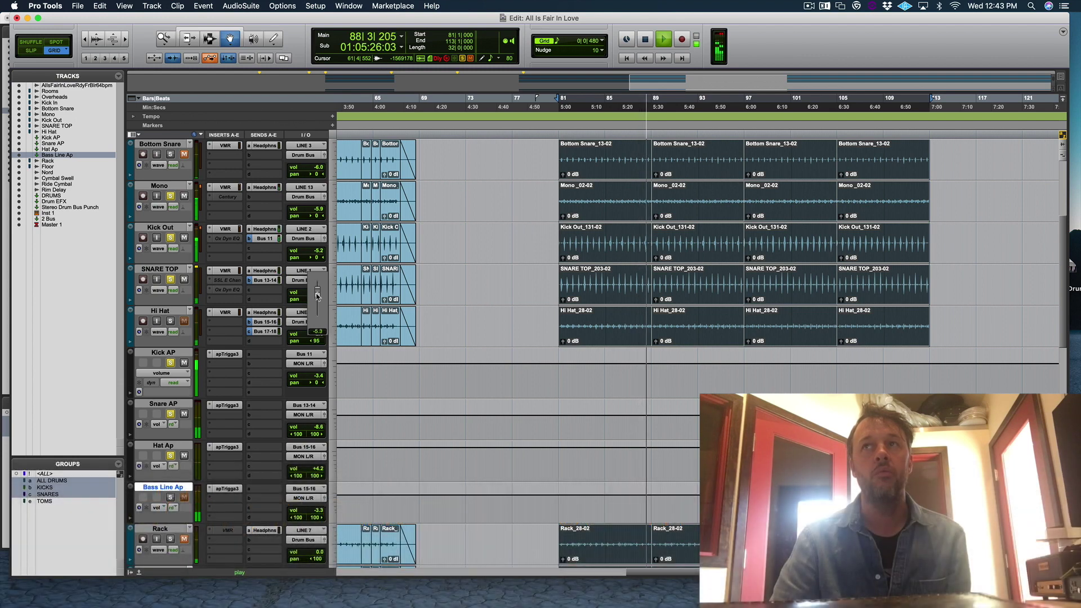
drag(318, 297, 318, 296)
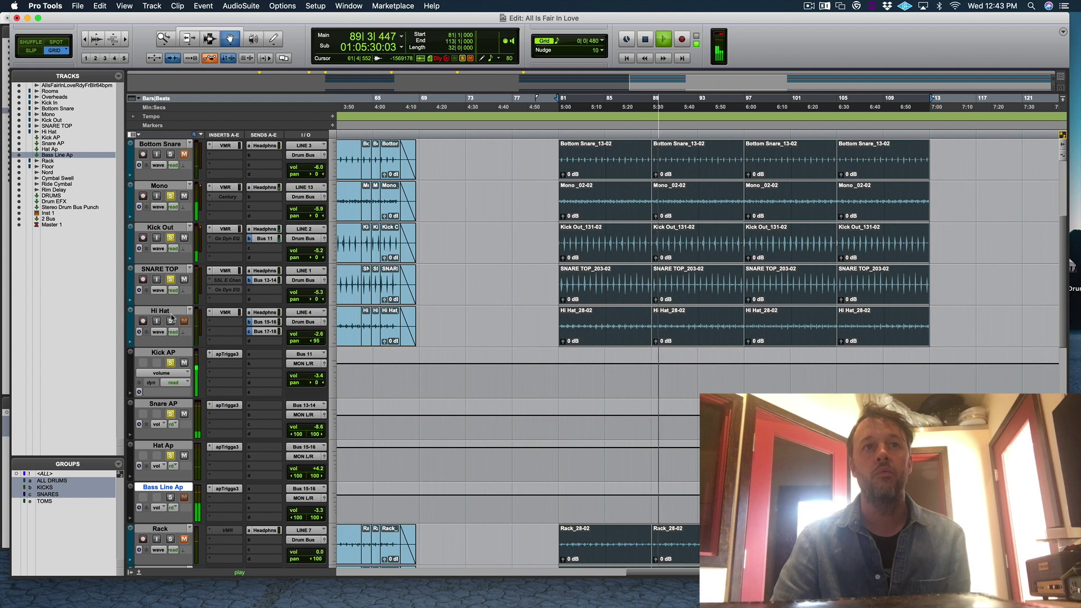
drag(318, 336, 318, 329)
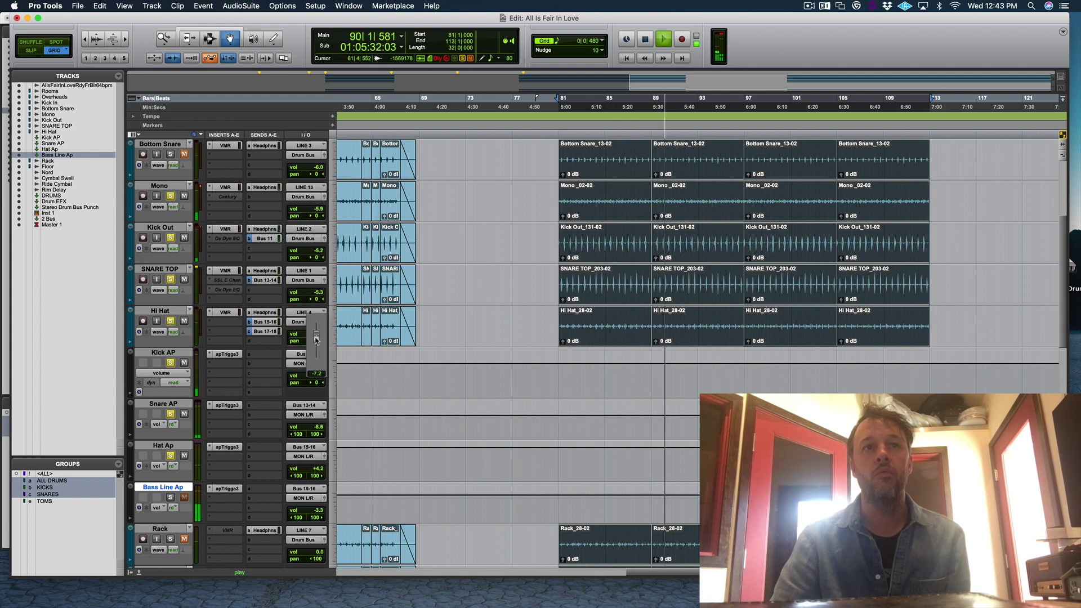
Solo Rooms, set its volume to -7.9 dB, and save the session
scroll(197, 327, up, 3)
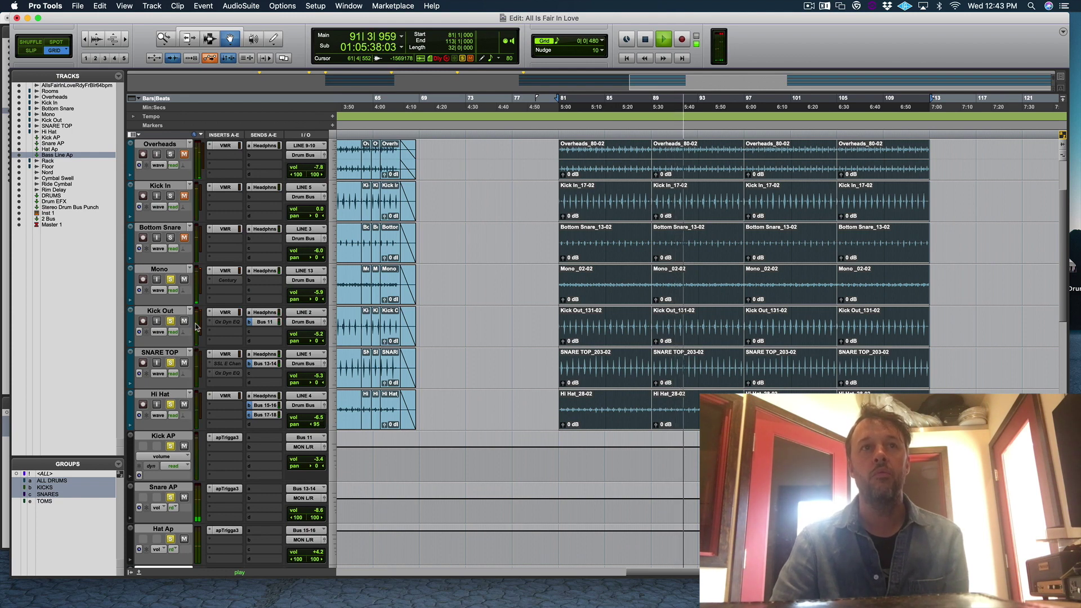
scroll(196, 326, up, 1)
scroll(197, 326, up, 1)
scroll(188, 281, down, 1)
scroll(183, 239, up, 1)
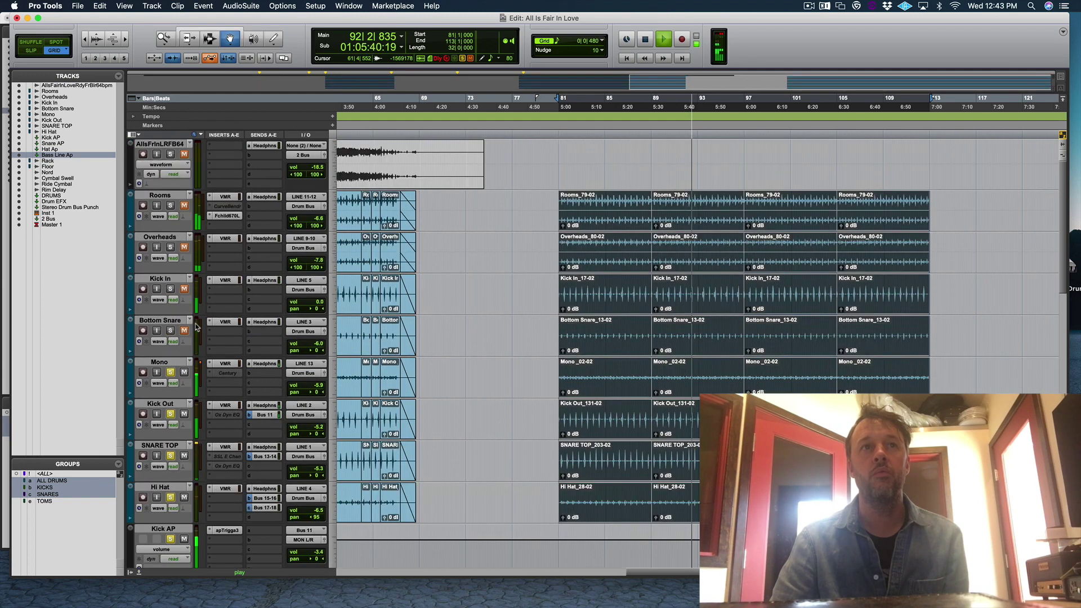
click(177, 248)
click(173, 249)
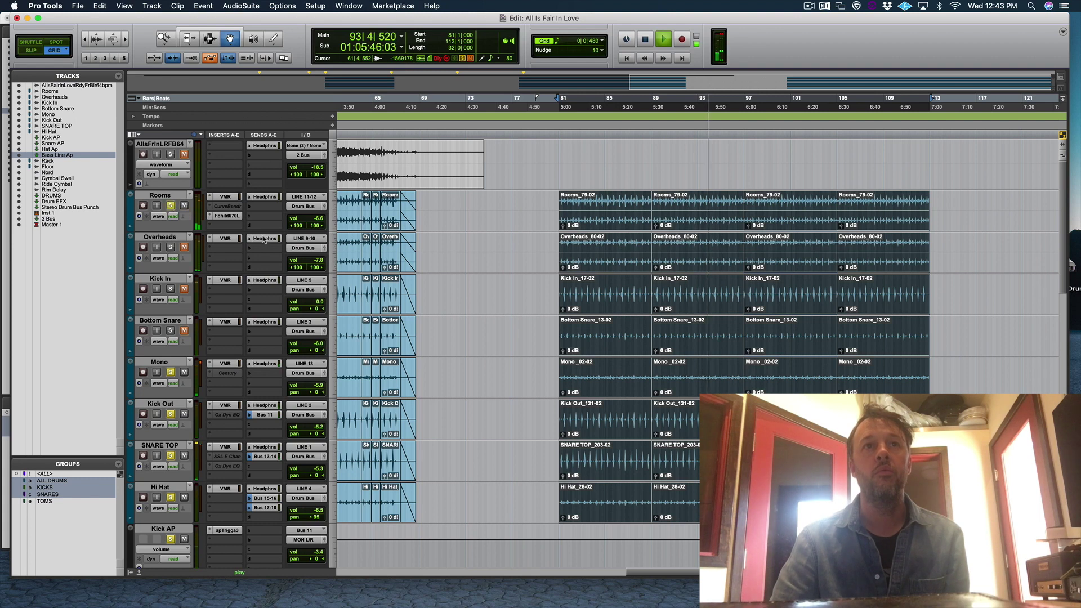
drag(317, 218, 319, 223)
key(super+s)
Solo Bass Line Ap again and set its volume to -4.0 dB
scroll(459, 261, down, 4)
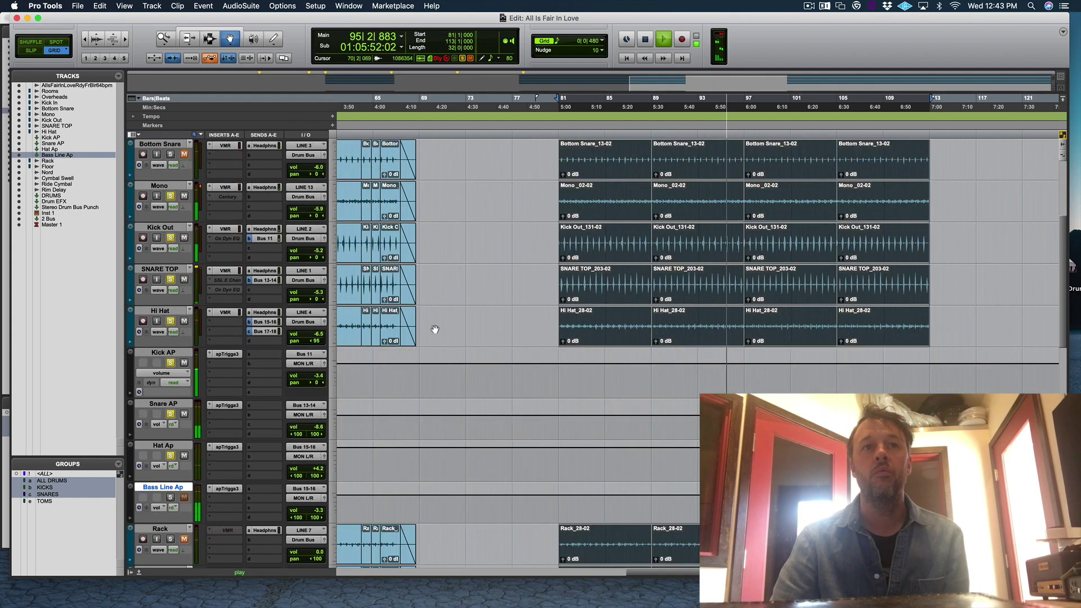
scroll(403, 376, down, 4)
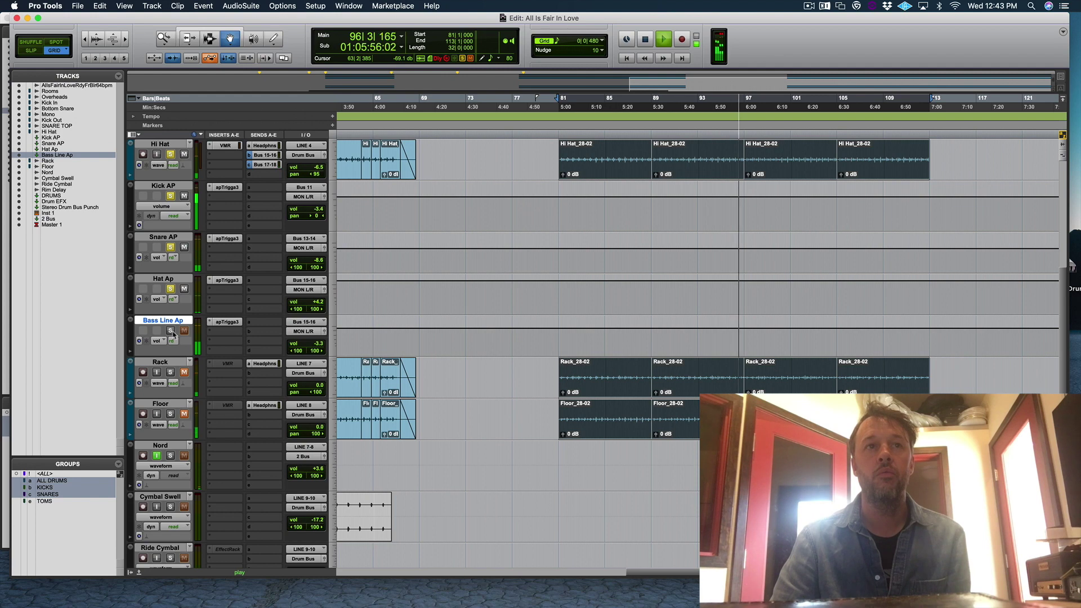
click(170, 331)
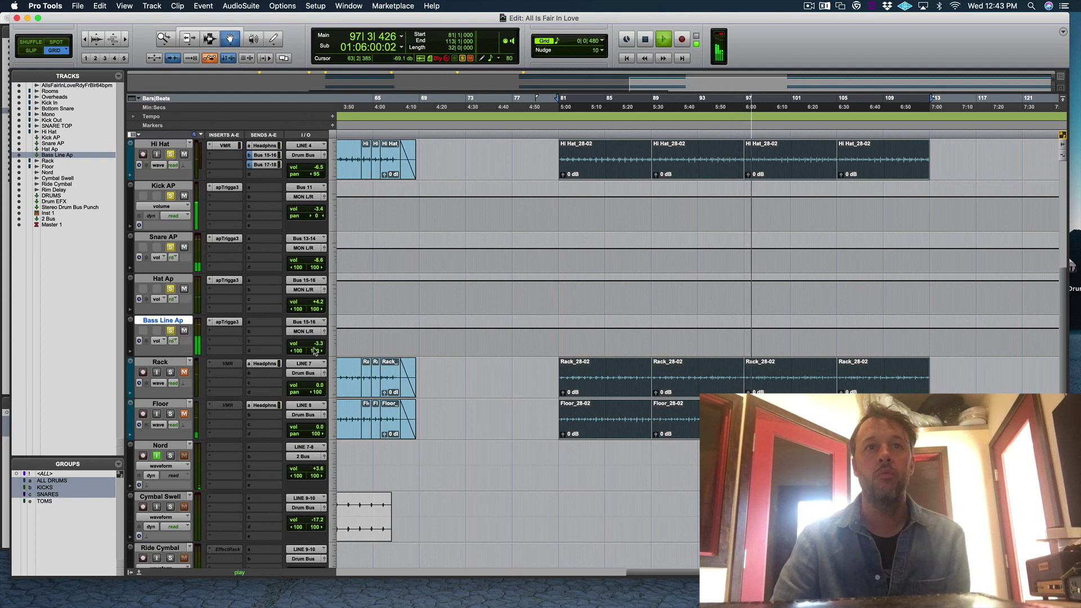
drag(321, 344, 316, 348)
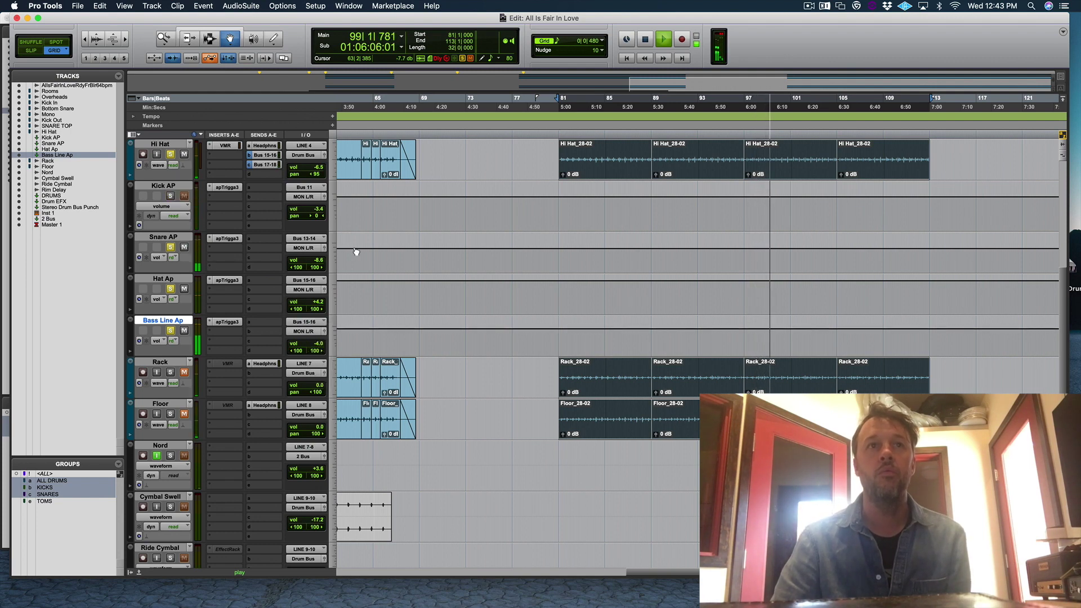
Listen to the blend with Kick AP out of solo, then put Kick AP back into solo
scroll(355, 251, up, 3)
scroll(355, 251, up, 3)
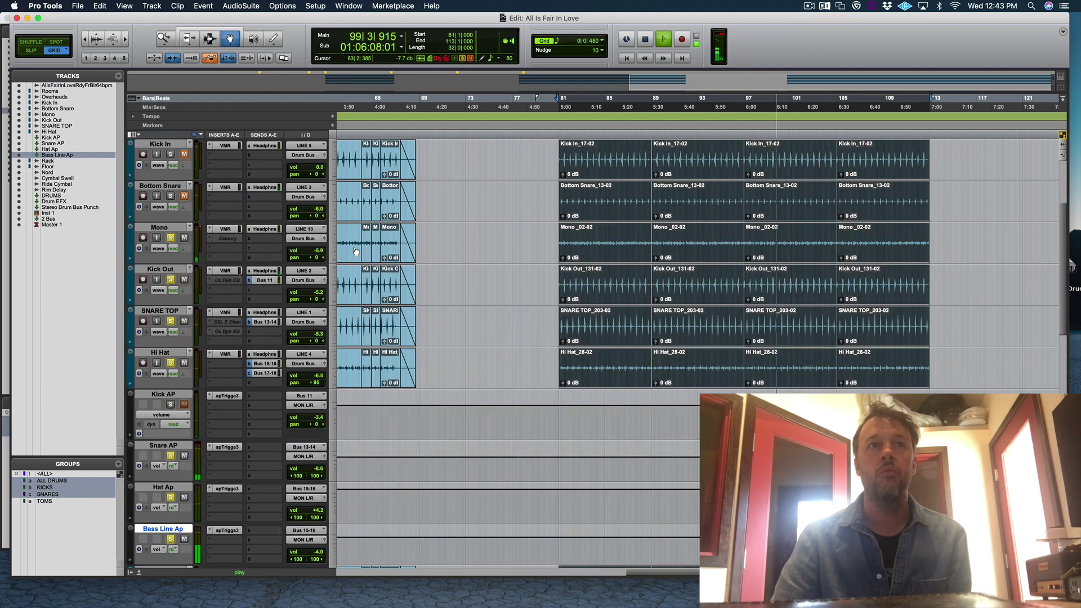
scroll(356, 252, down, 3)
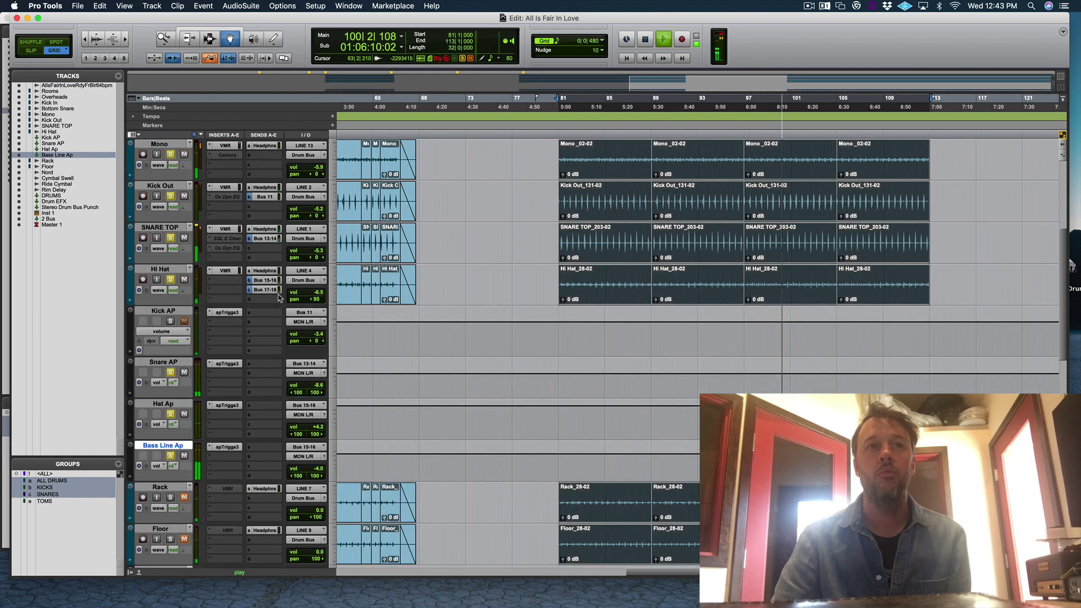
click(184, 321)
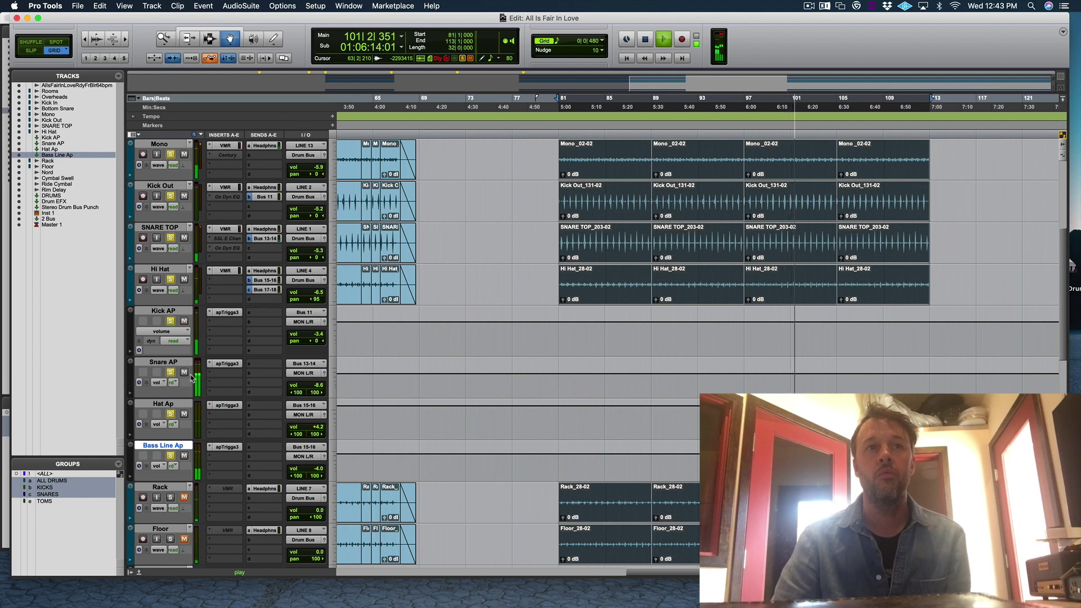
Take SNARE TOP and Hi Hat out of solo and save the session
scroll(267, 387, up, 3)
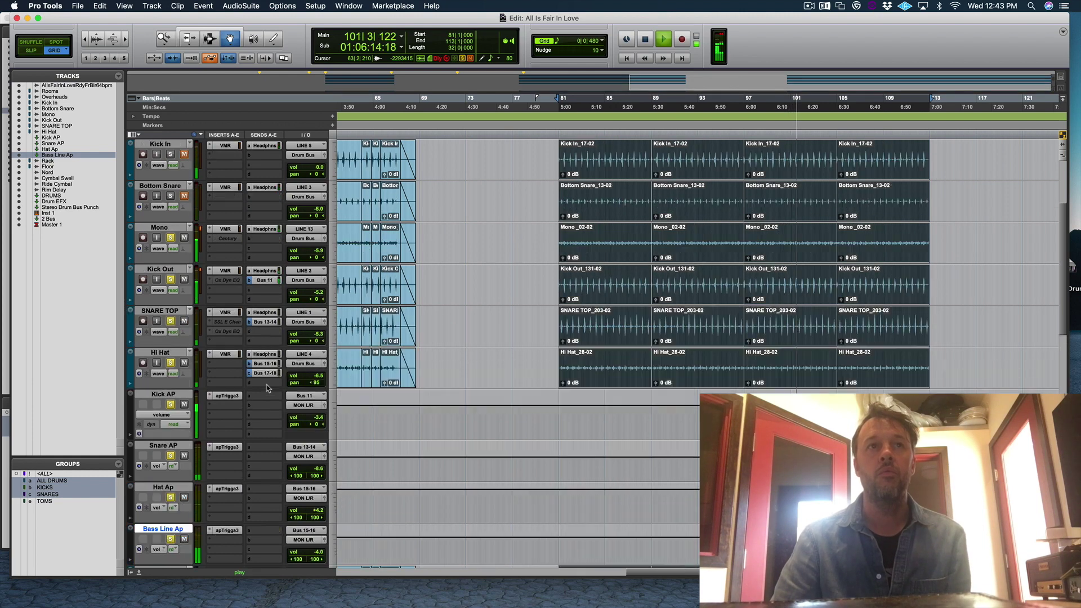
click(183, 322)
key(super+s)
Solo Kick In, set its volume to -2.0 dB, and stop playback
scroll(385, 360, up, 3)
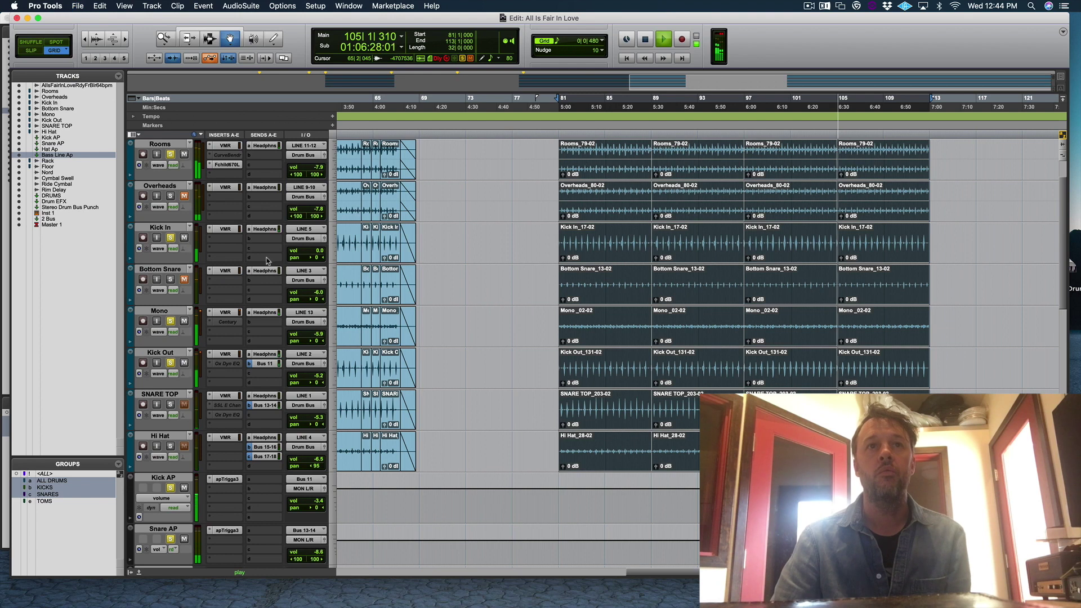
drag(319, 254, 318, 255)
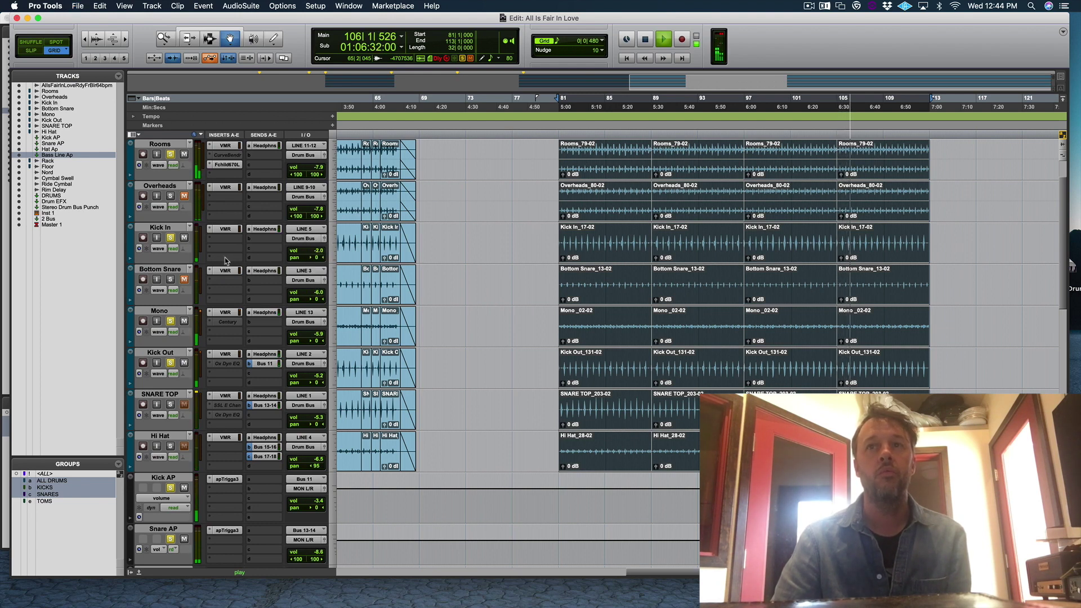
scroll(225, 261, down, 5)
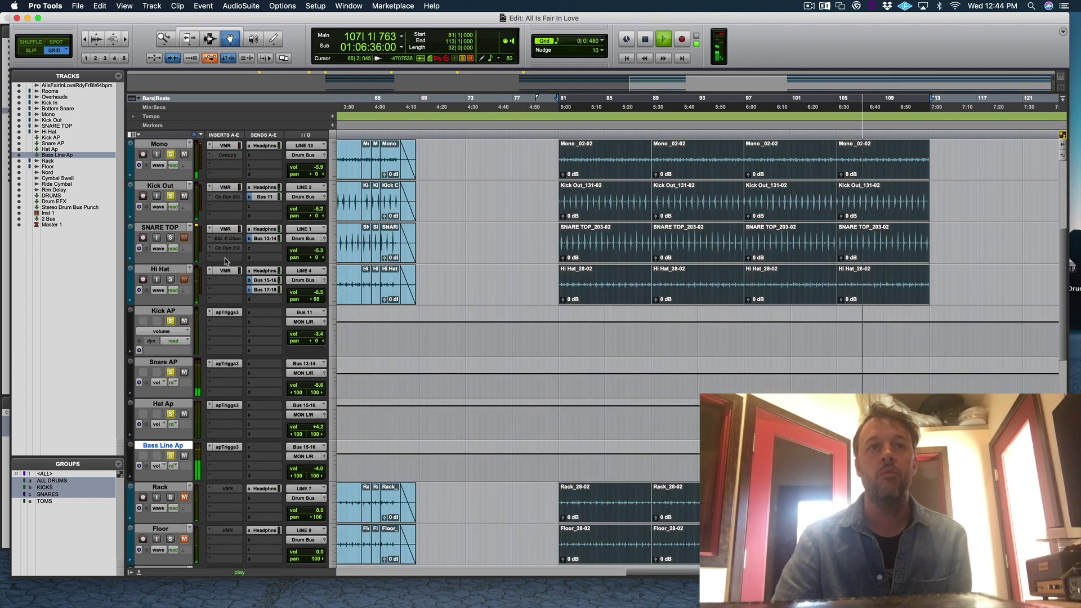
key(space)
Open apTrigga3 on Hat Ap and set its detector threshold to -39.0 dB
click(227, 405)
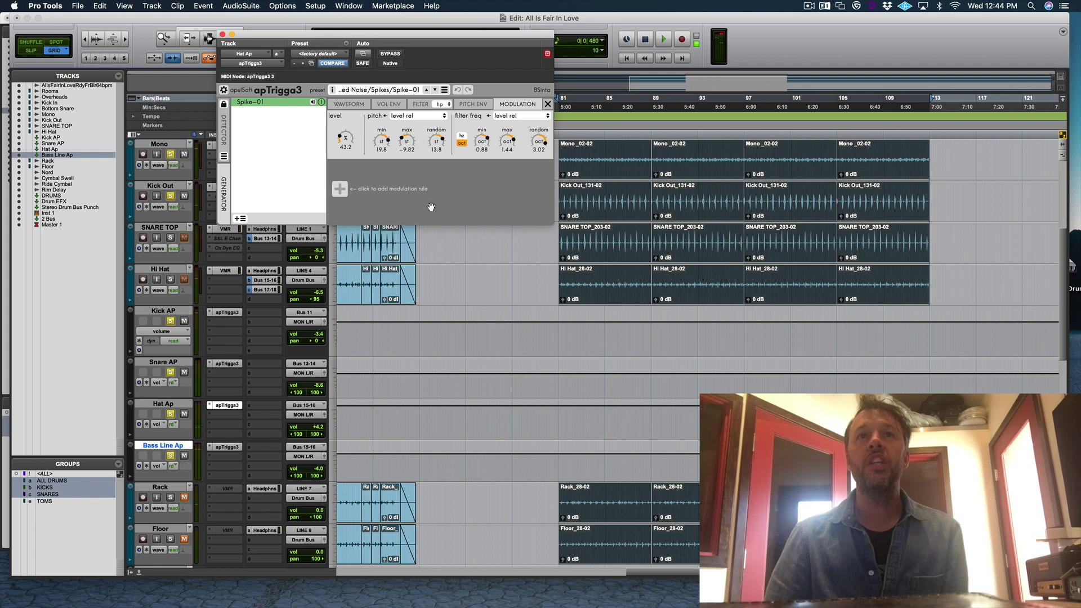
click(224, 131)
click(221, 189)
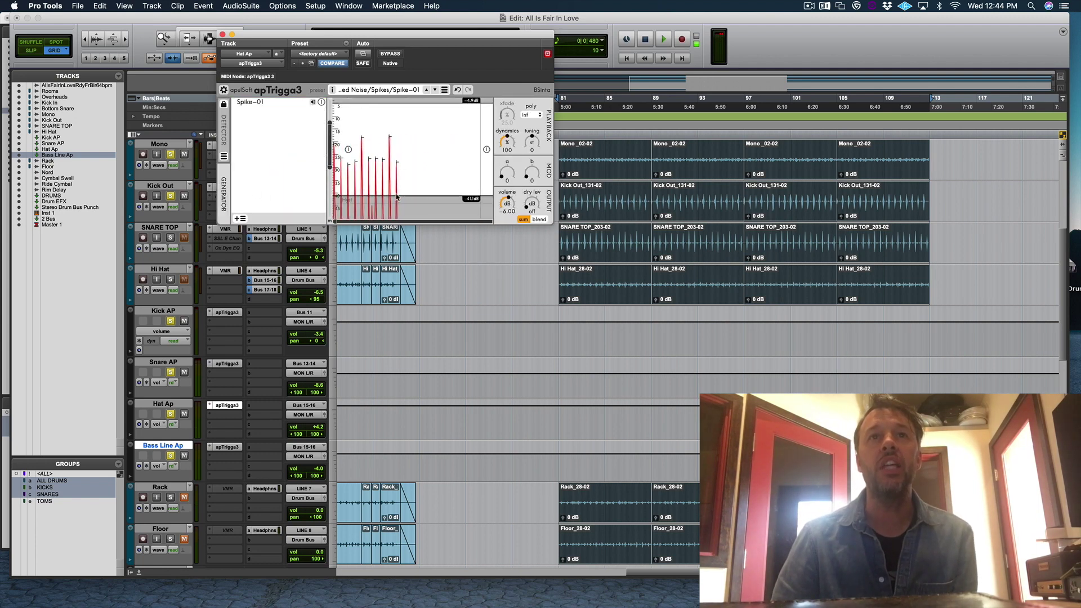
drag(397, 197, 397, 193)
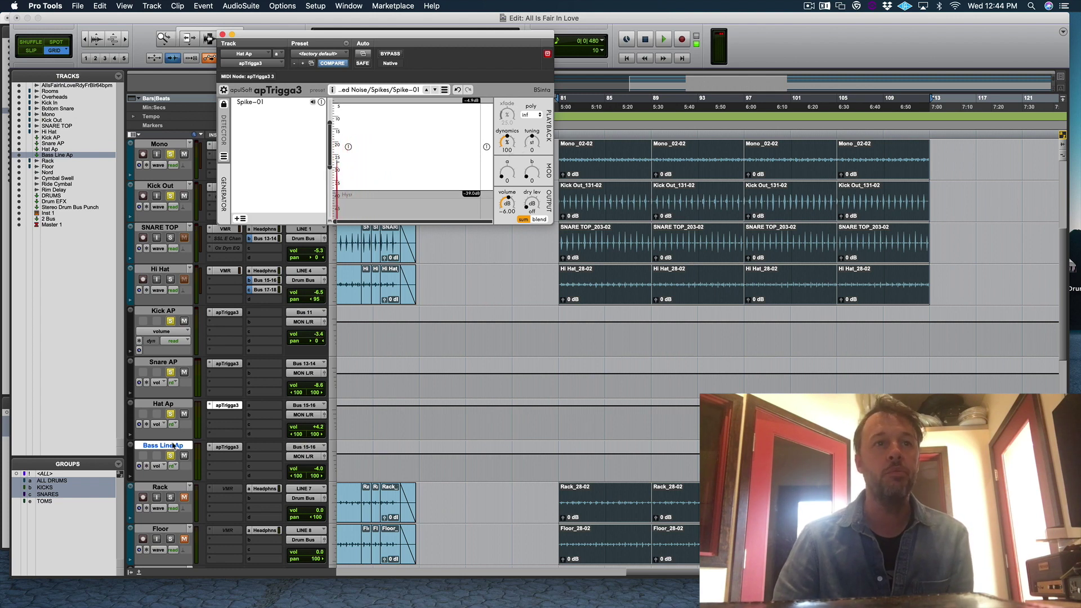
Solo only Hat Ap and, during playback, set its tuning to 6.36, mod a to 0.41, mod b to 0.65 and volume to 7.23 dB, raising the threshold
click(170, 414)
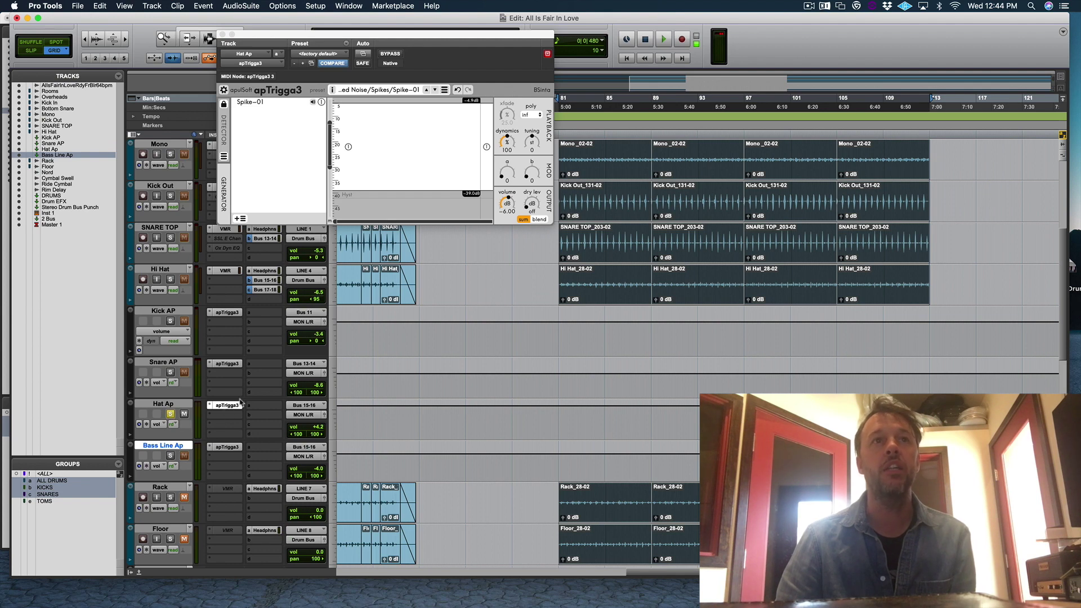
key(space)
mouse_move(534, 141)
mouse_down()
mouse_move(526, 133)
mouse_move(524, 145)
mouse_move(526, 131)
mouse_up()
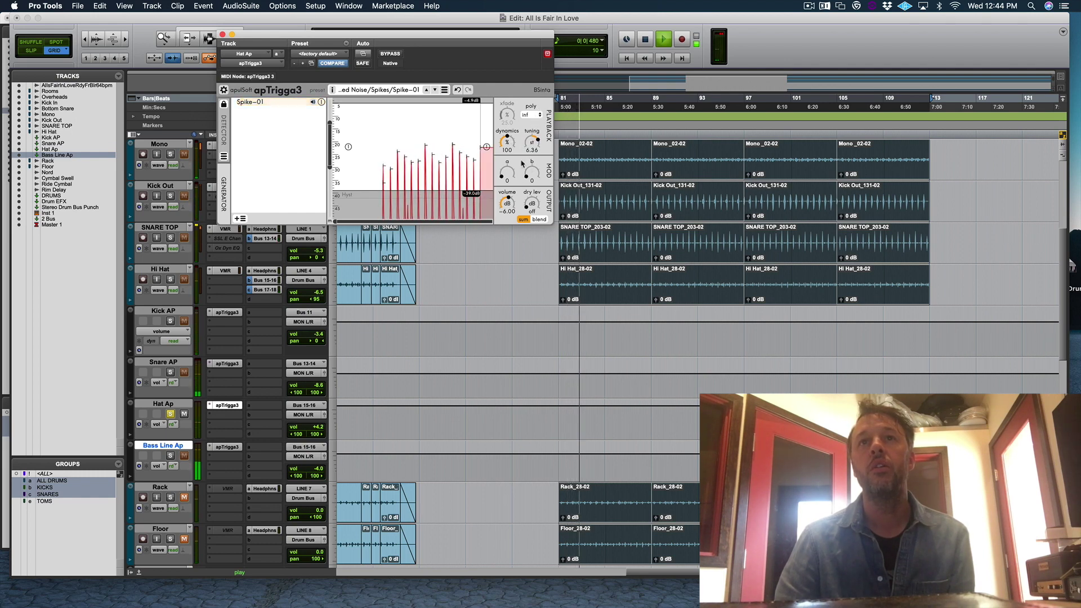
drag(529, 164, 540, 144)
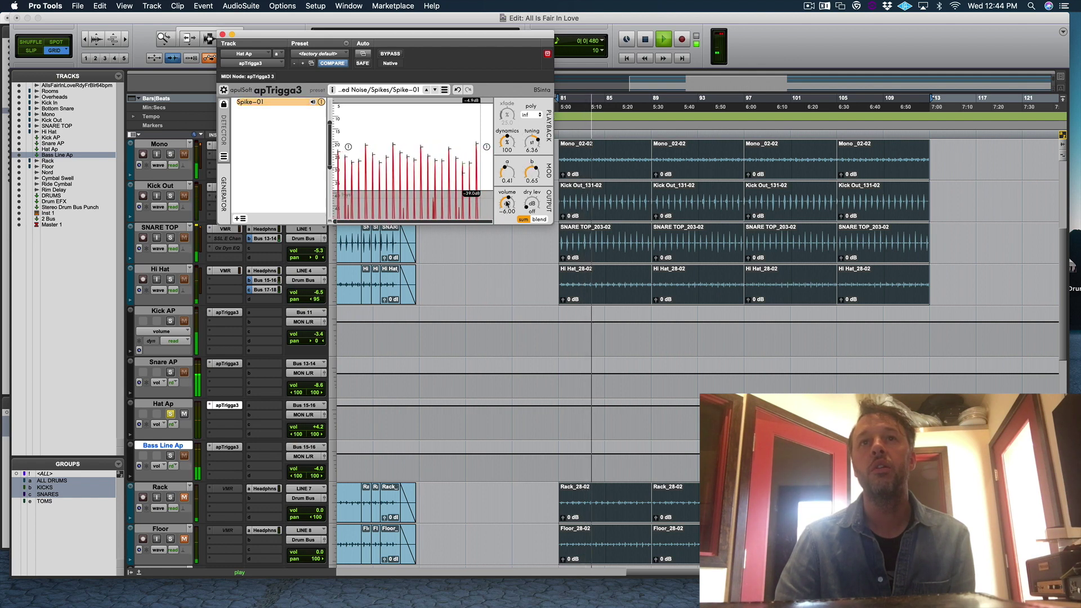
drag(507, 203, 476, 188)
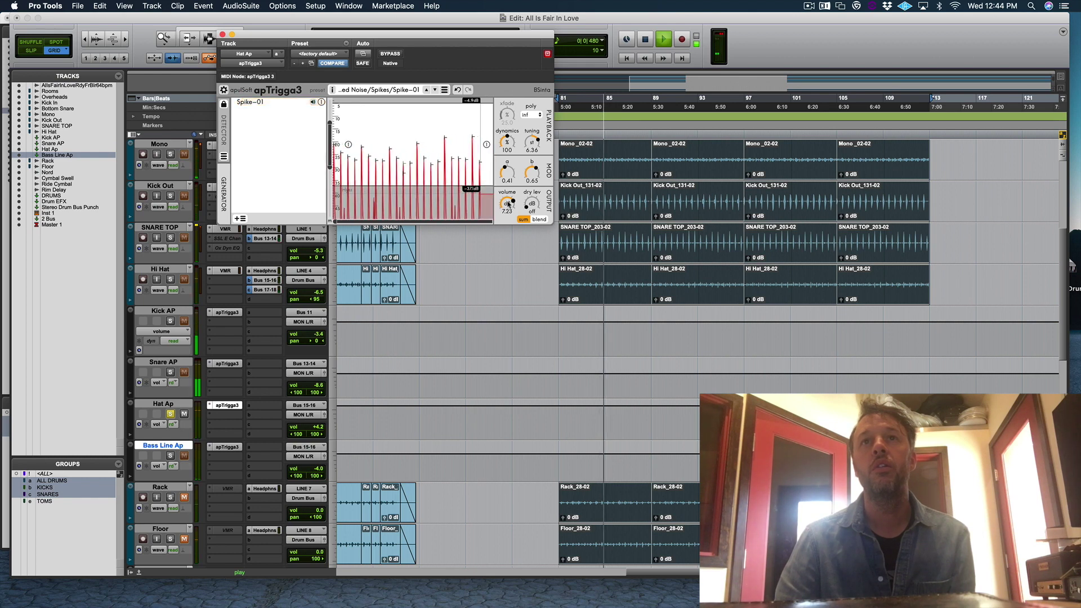
Set Hat Ap's apTrigga3 polyphony to gate and raise its detector threshold
click(534, 115)
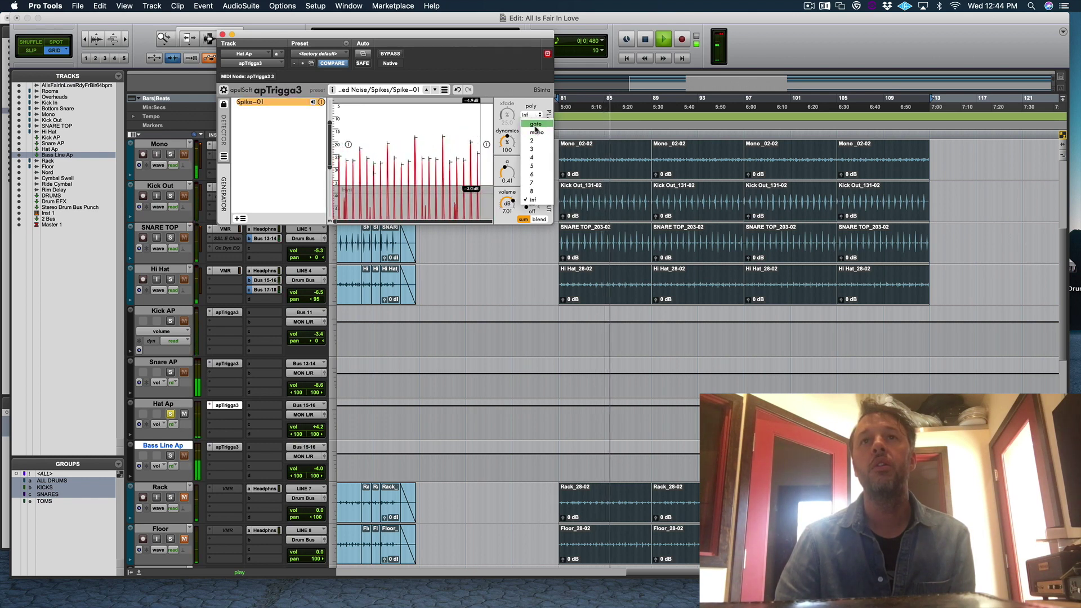
click(535, 124)
drag(475, 189, 460, 175)
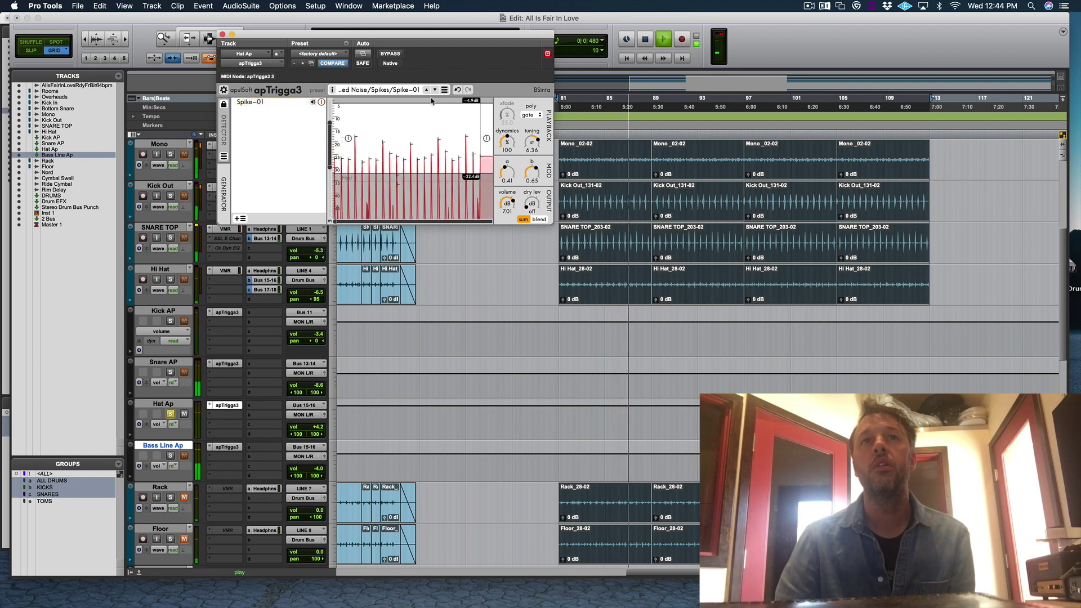
click(322, 103)
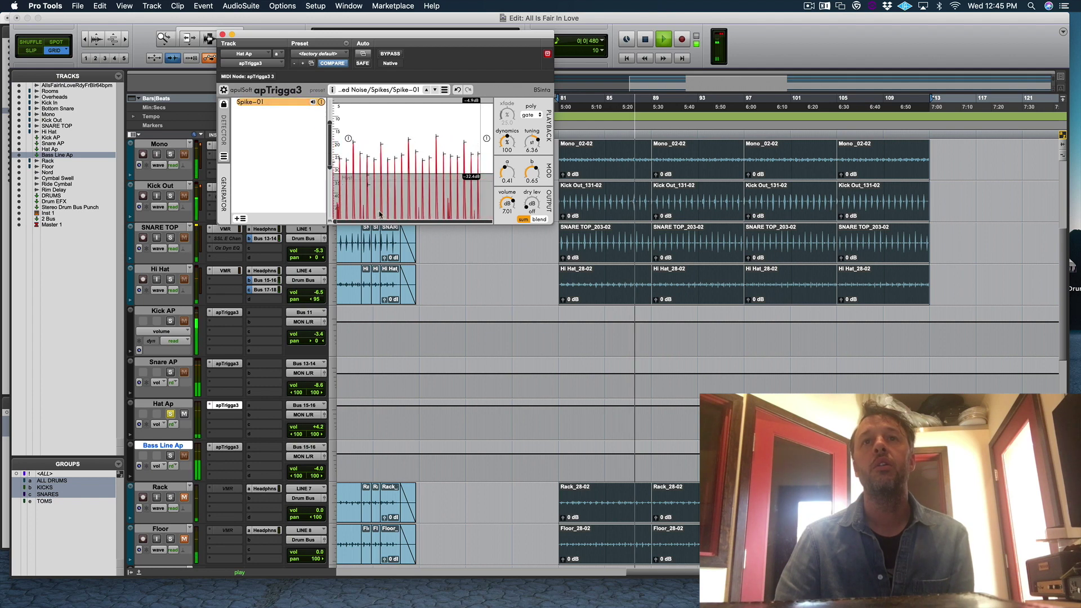
Switch Hat Ap's output mode to blend, set mod b to 0.83 and mod a to 0.66, and stop playback
click(538, 219)
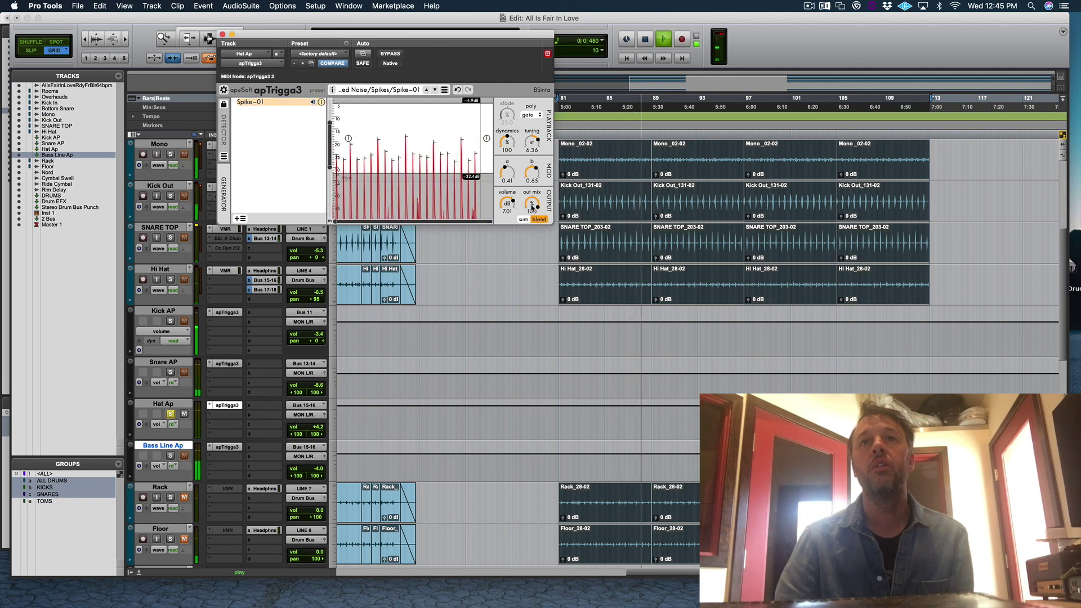
drag(532, 172, 529, 151)
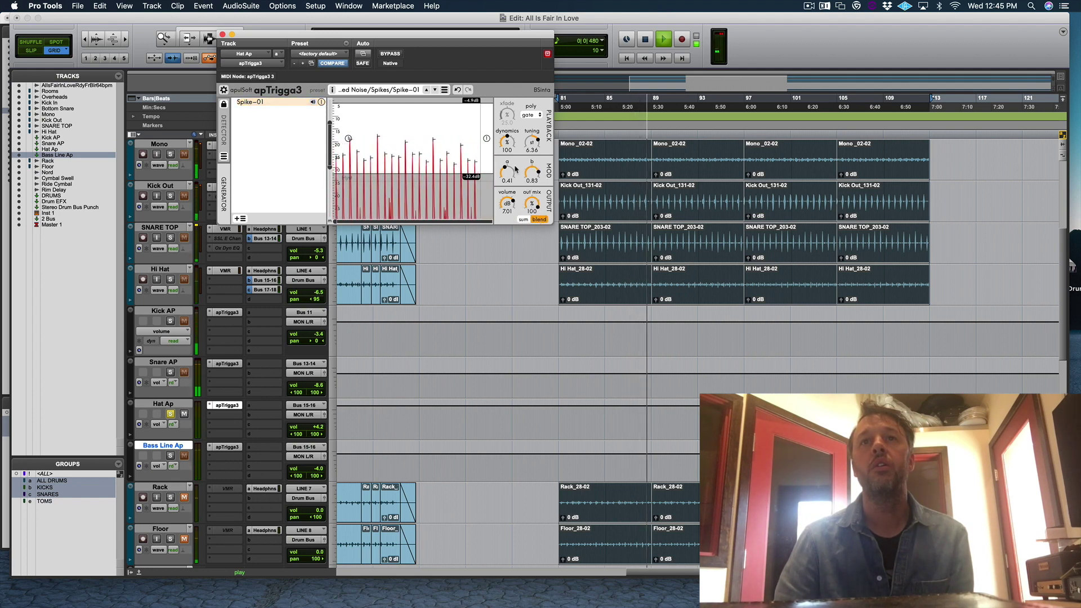
drag(507, 172, 505, 148)
key(space)
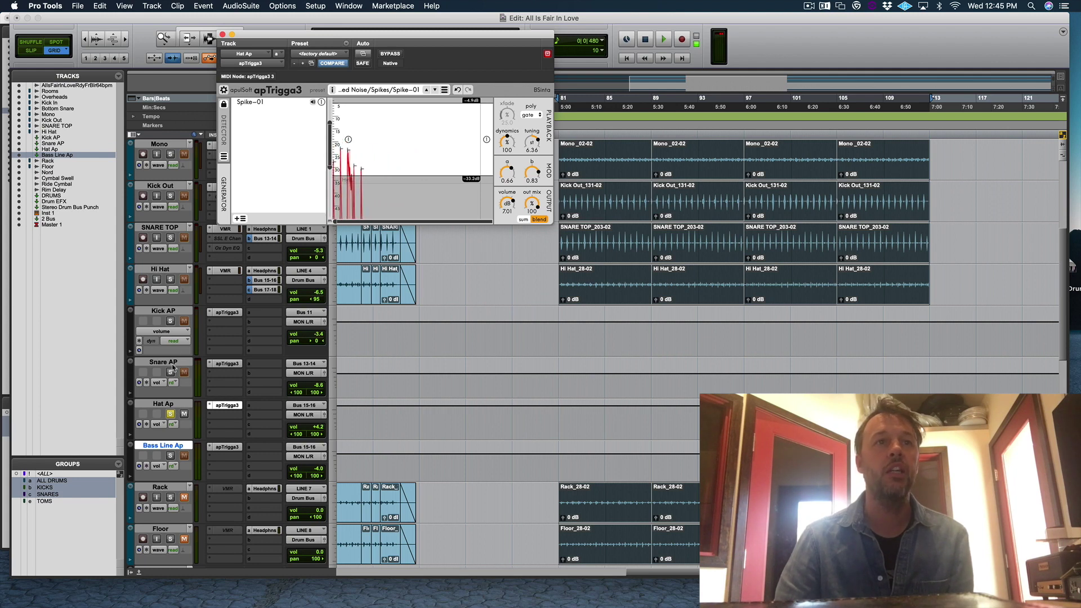
Solo Kick AP and Snare AP alongside Hat Ap, start playback, and move the plug-in window off the track controls
click(170, 322)
click(171, 372)
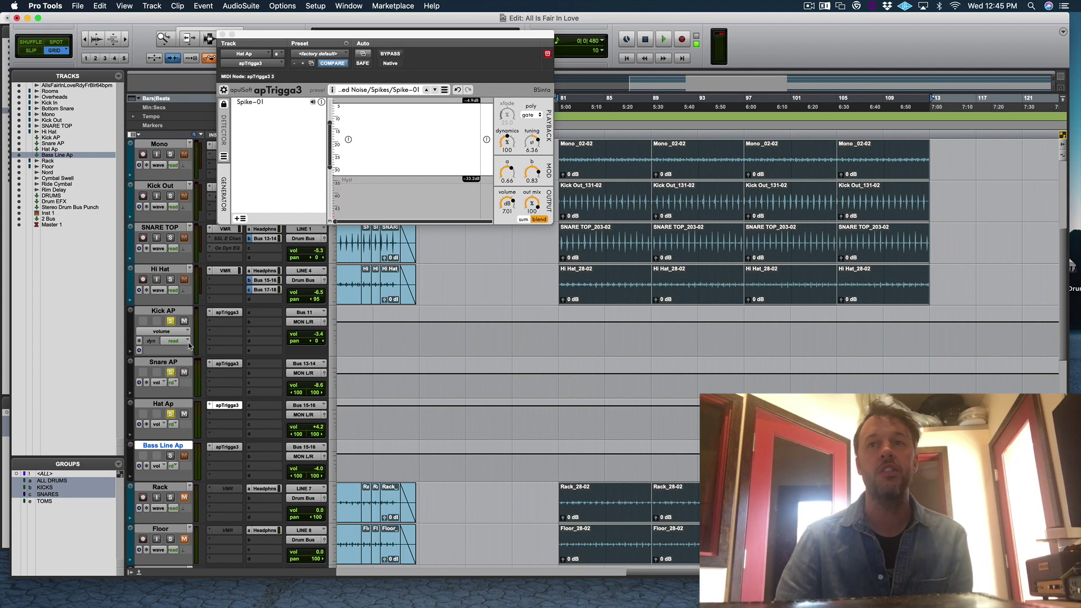
key(space)
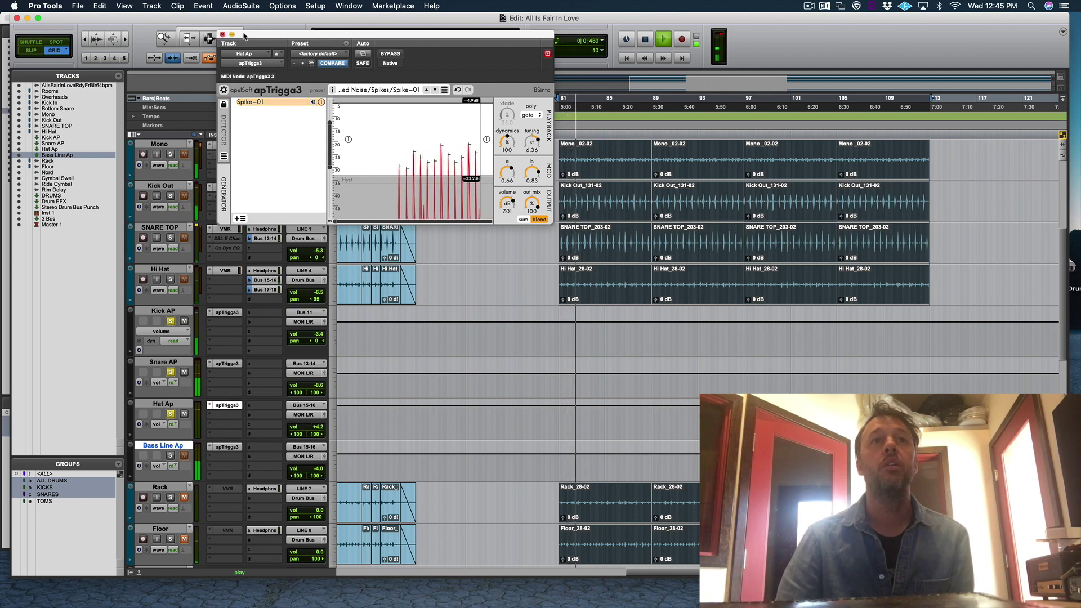
drag(244, 36, 376, 112)
Set the Hat Ap track volume to -4.0 dB and lower its apTrigga3 output volume during playback
scroll(178, 188, up, 5)
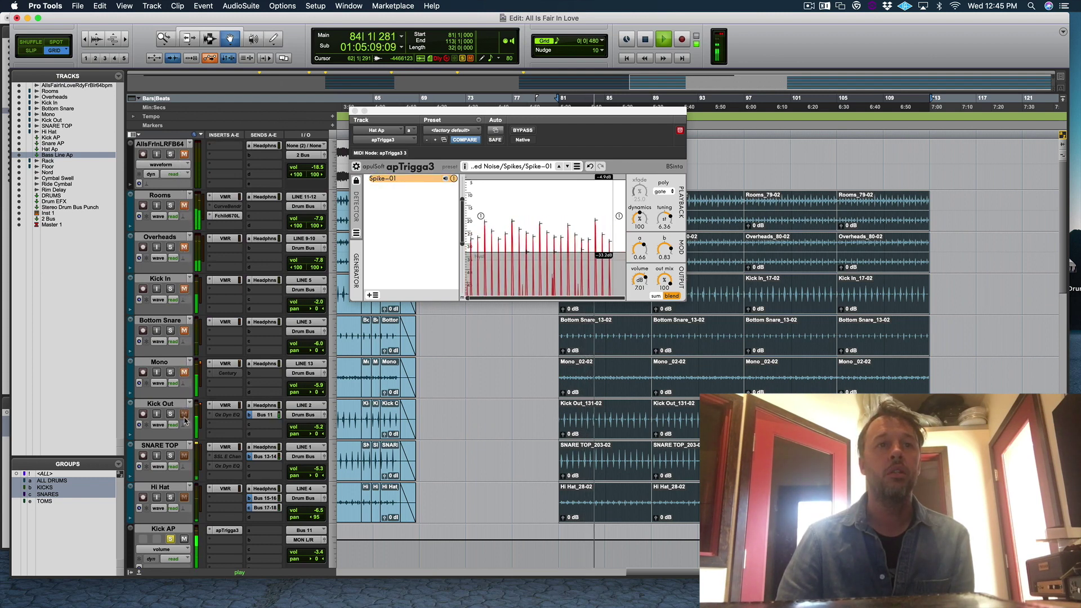
scroll(242, 474, down, 5)
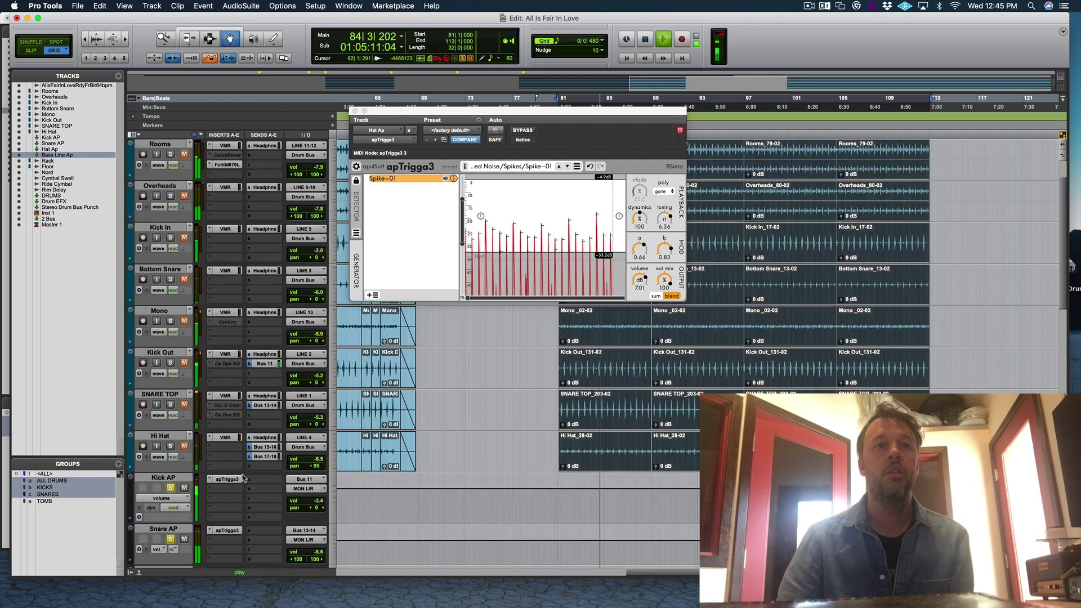
scroll(242, 474, down, 6)
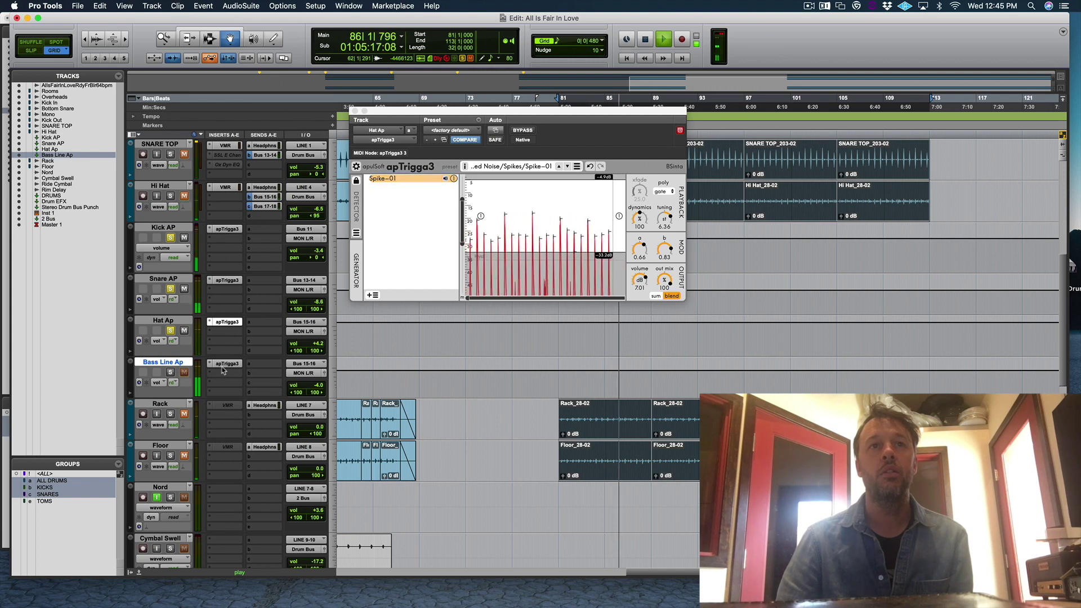
scroll(223, 369, up, 2)
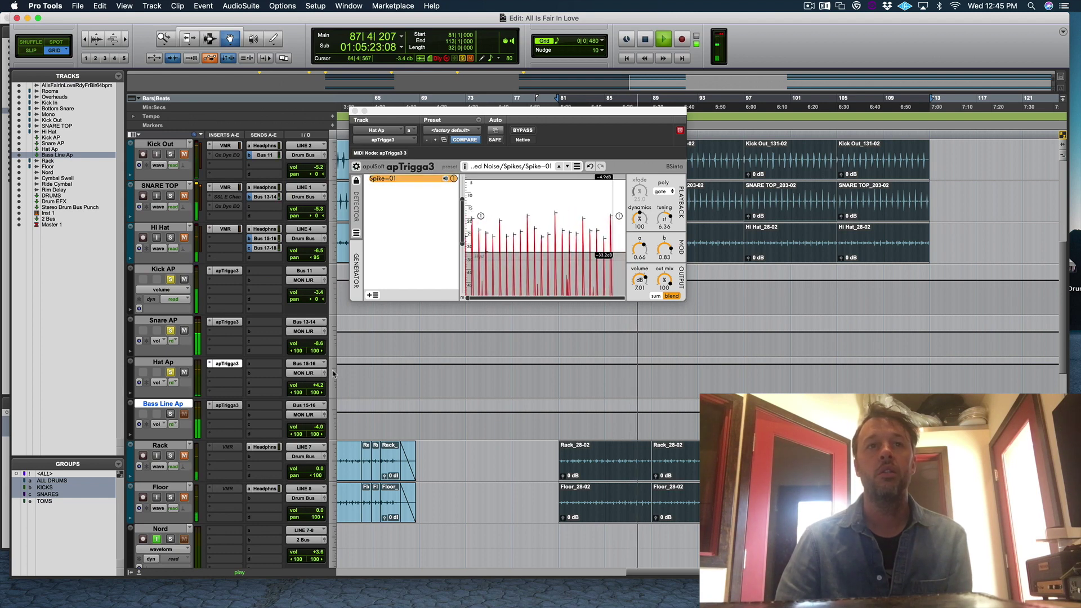
alt+click(318, 386)
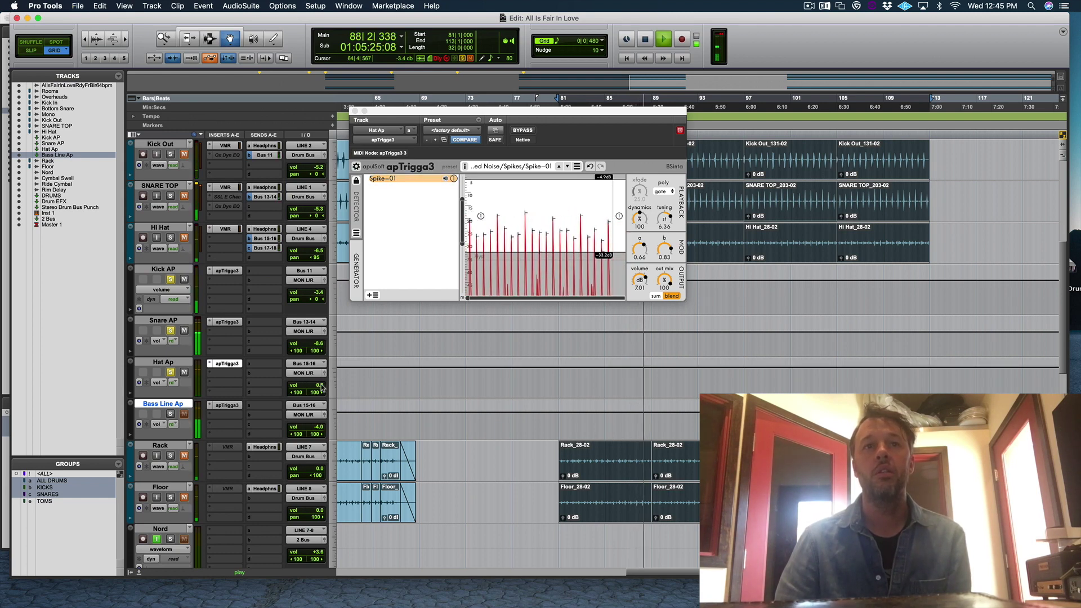
drag(318, 389, 319, 388)
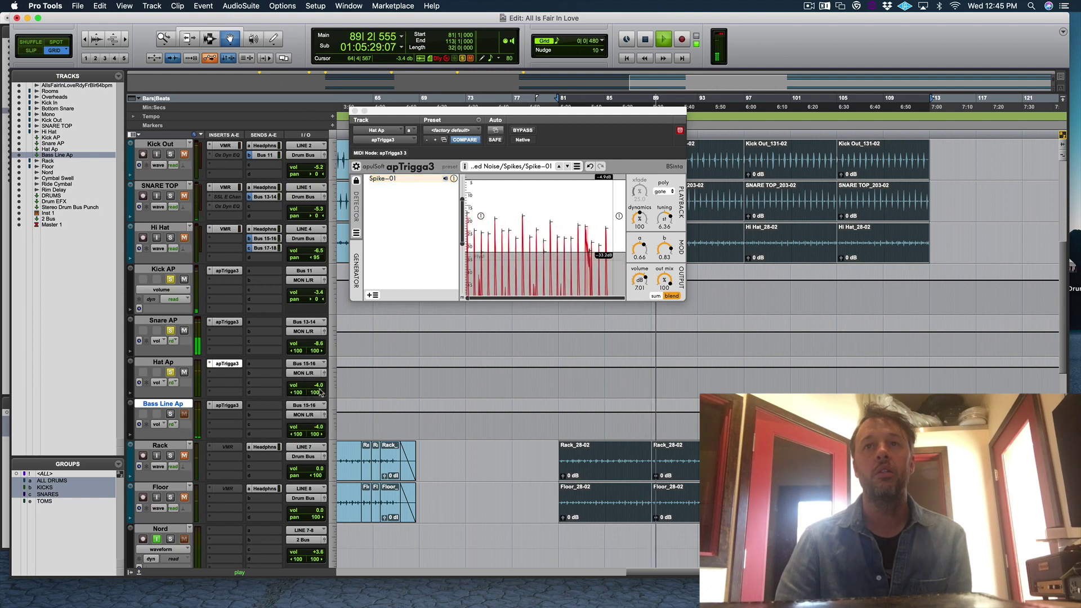
drag(651, 285, 650, 293)
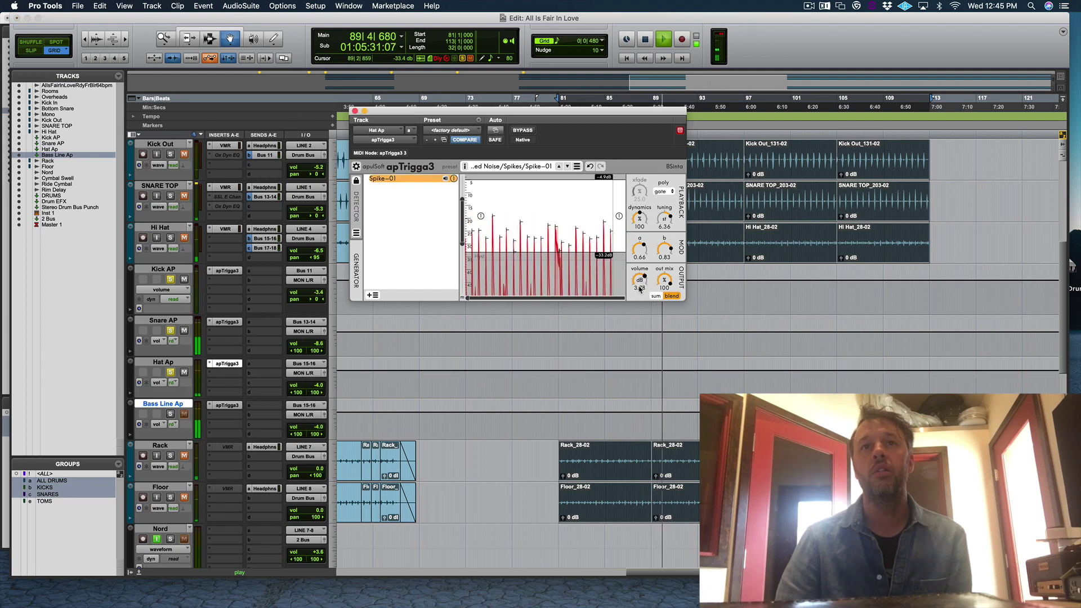
Open the Spike-01 generator's filter settings and set the filter type to band pass
click(433, 180)
click(433, 180)
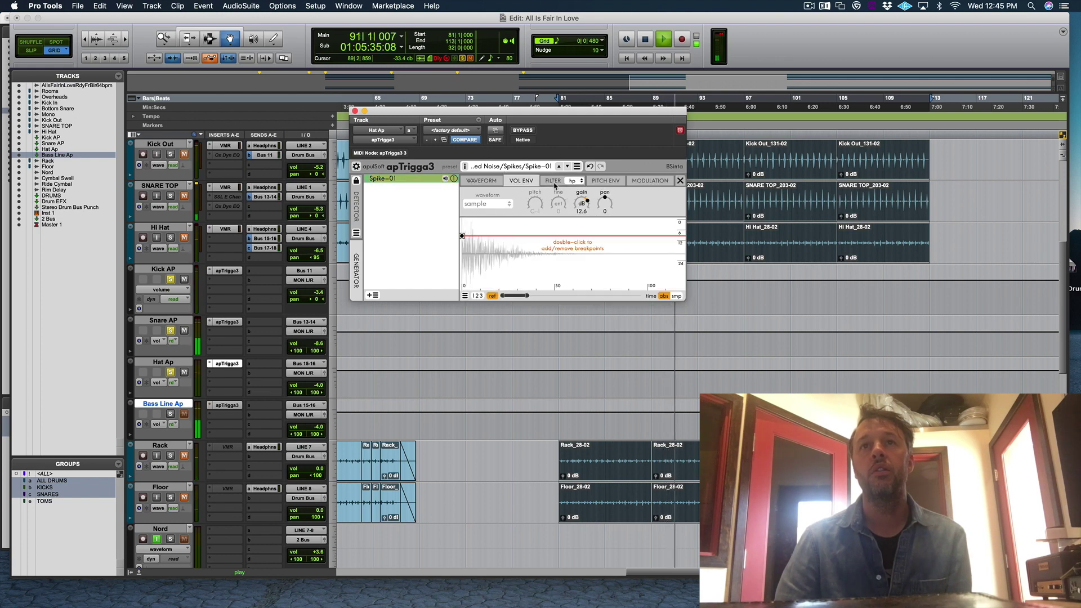
click(552, 181)
click(578, 182)
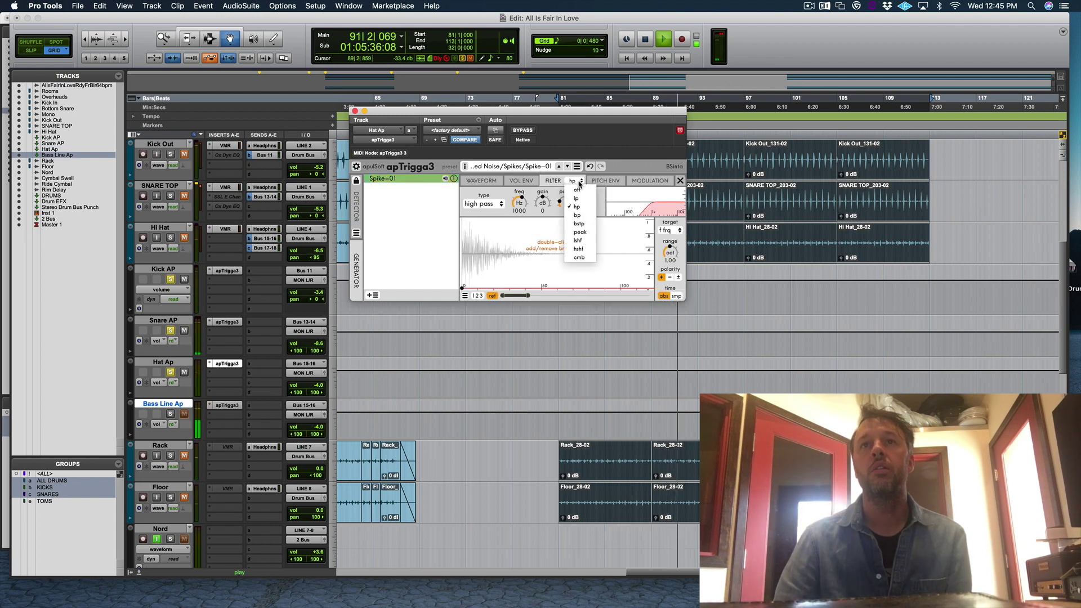
click(578, 216)
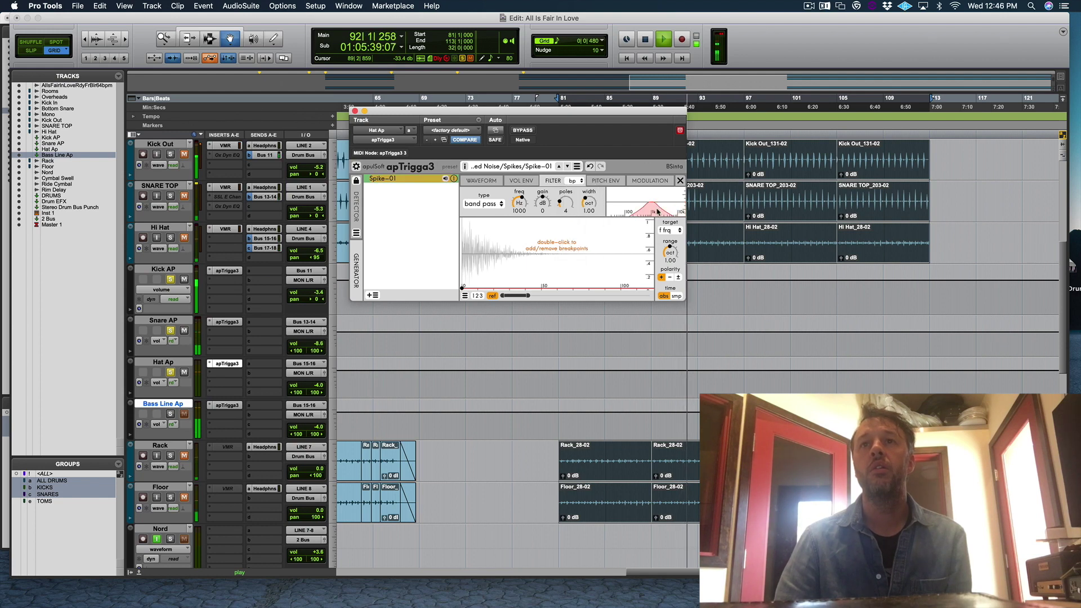
Examine Spike-01's modulation and pitch envelope settings, adjust the waveform zoom, and stop playback
click(650, 180)
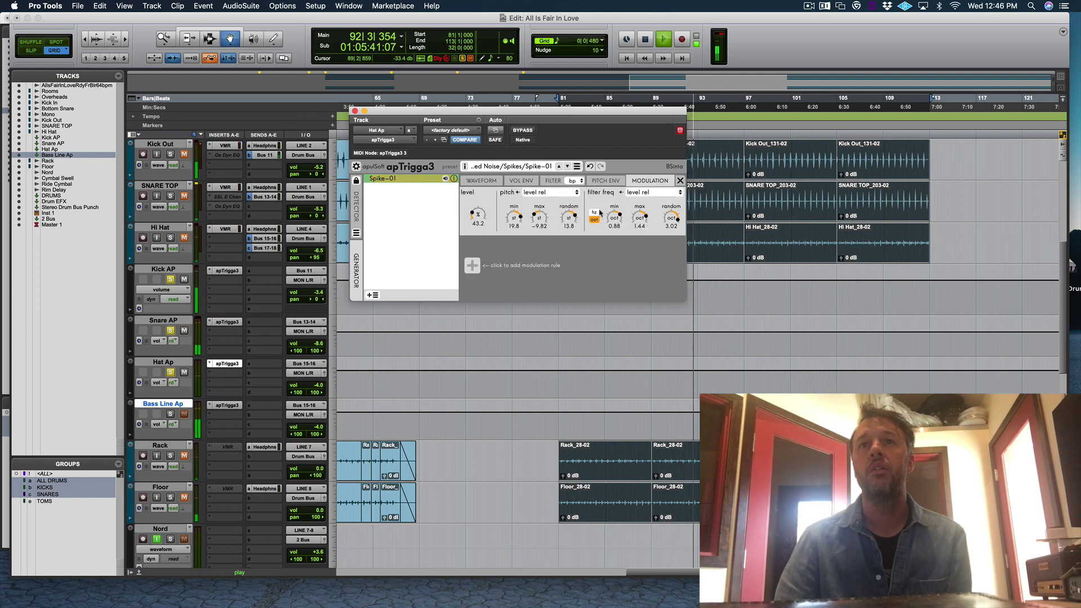
click(612, 182)
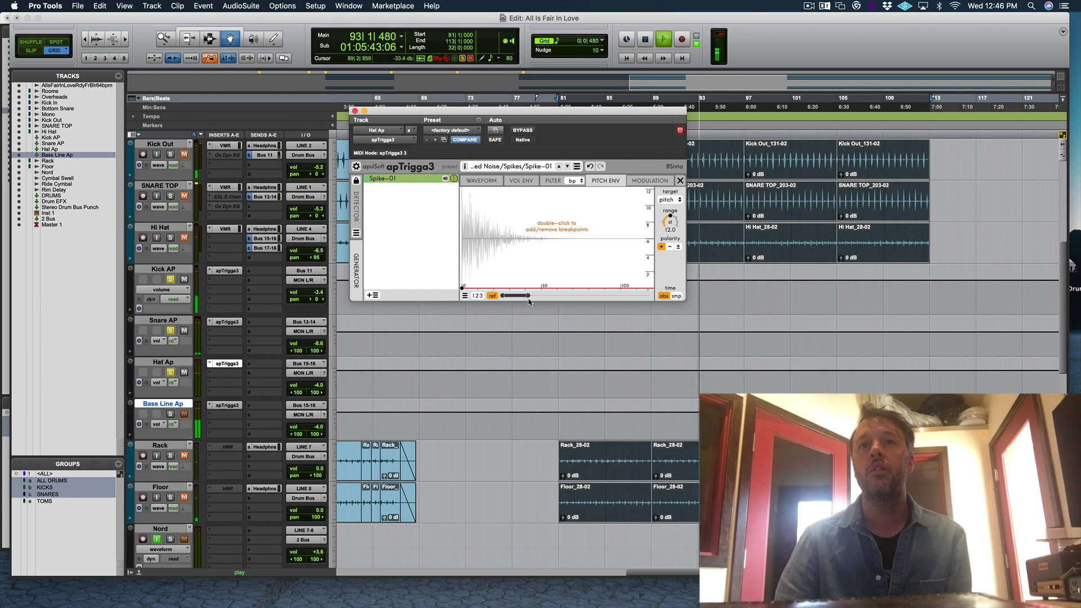
mouse_move(528, 295)
mouse_down()
mouse_move(544, 296)
mouse_move(530, 296)
mouse_up()
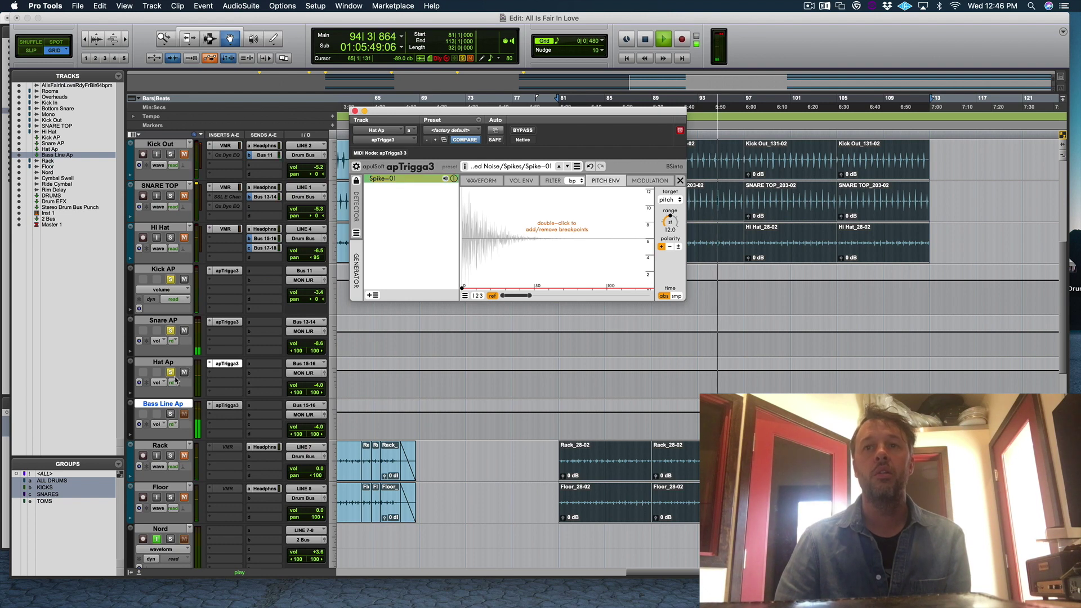
key(space)
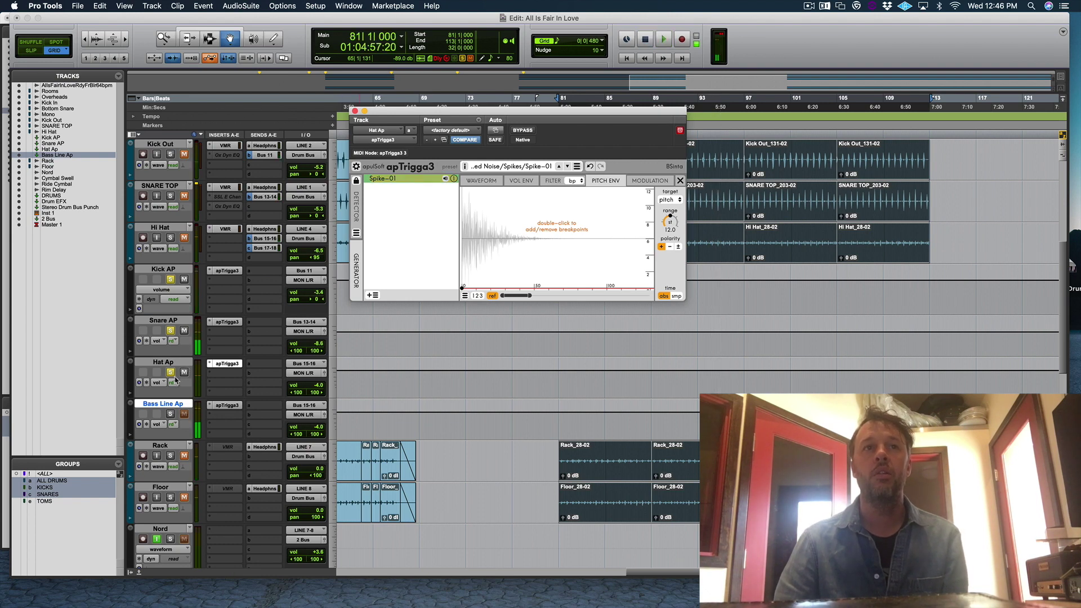
Close Hat Ap's apTrigga3 window and select only the Snare AP track
click(355, 111)
key(super+a)
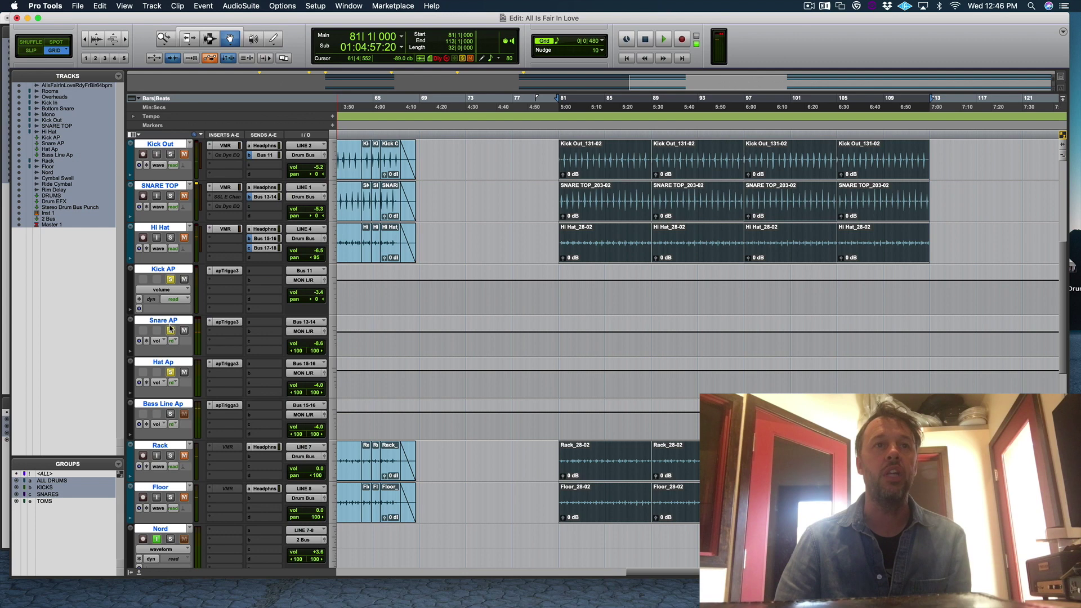
click(170, 320)
right_click(171, 321)
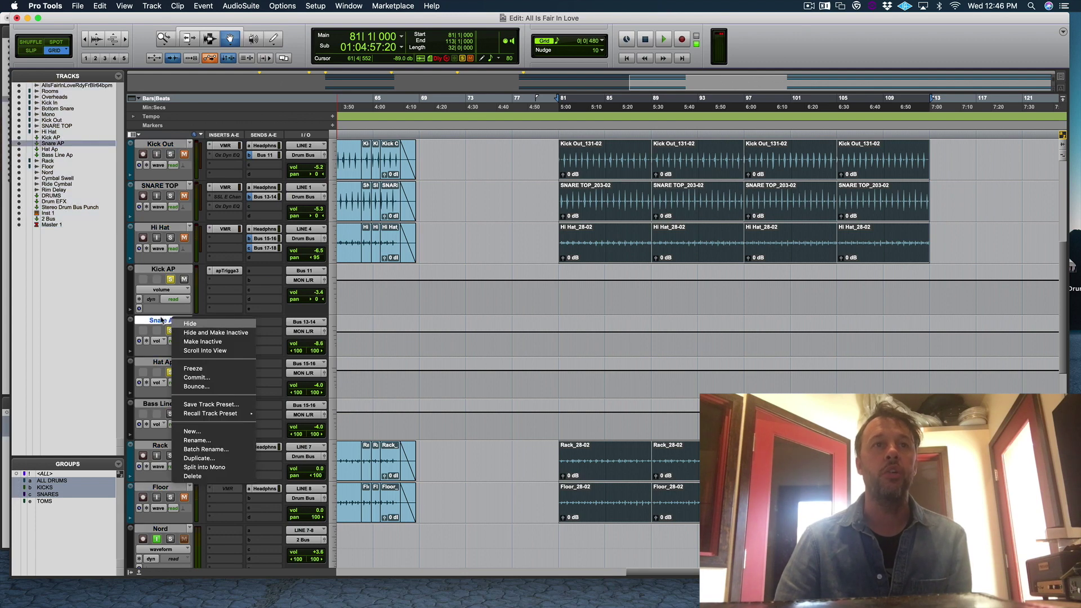
key(Escape)
Open apTrigga3 on Snare AP and examine the modulation settings of Floor Tom 2 and Floor Tom 3
click(227, 322)
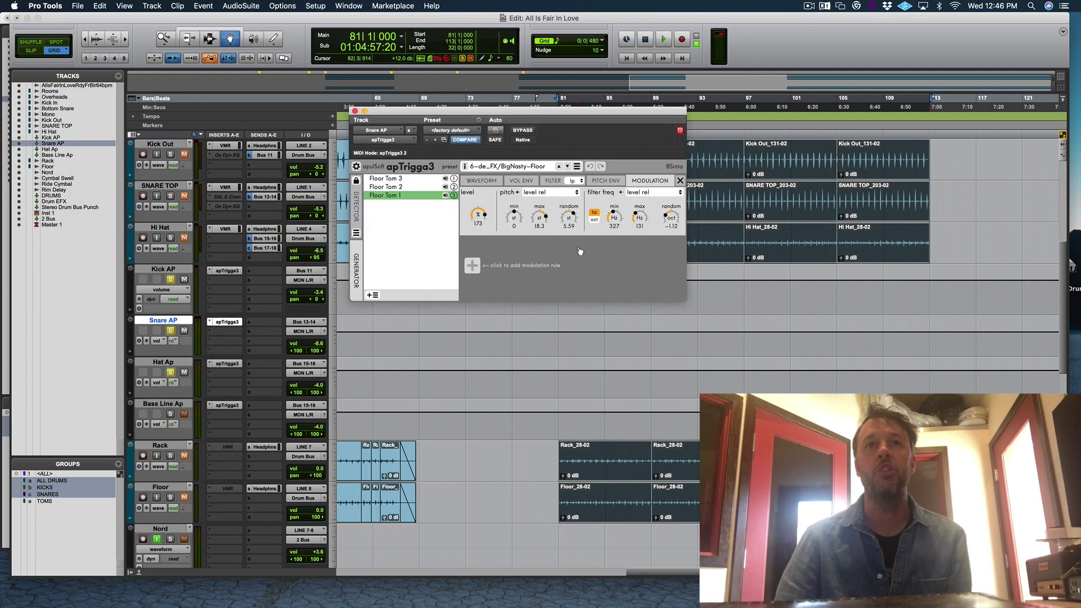
click(392, 188)
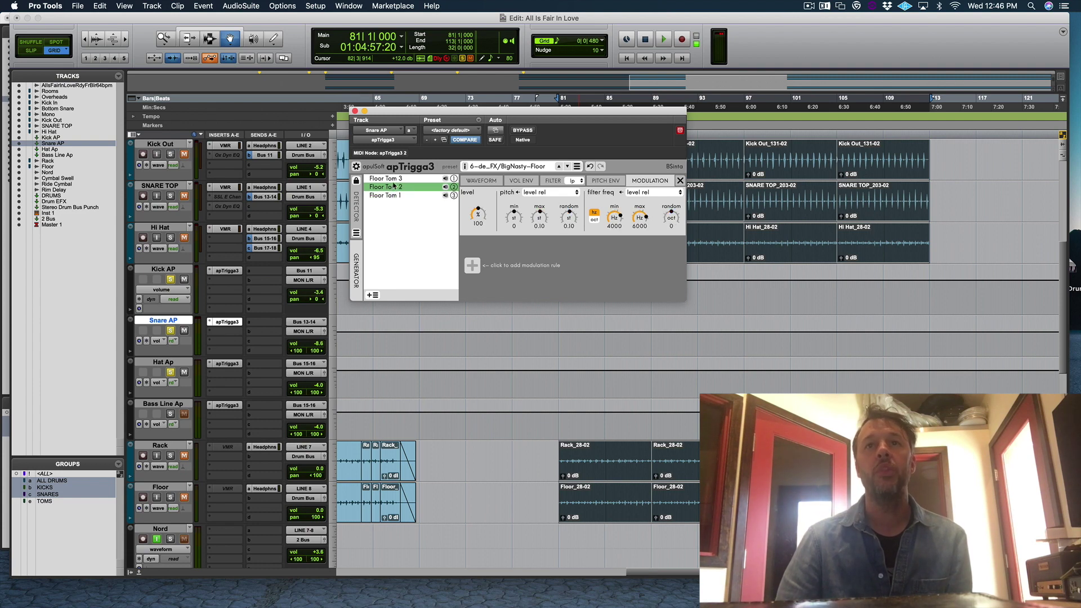
click(393, 179)
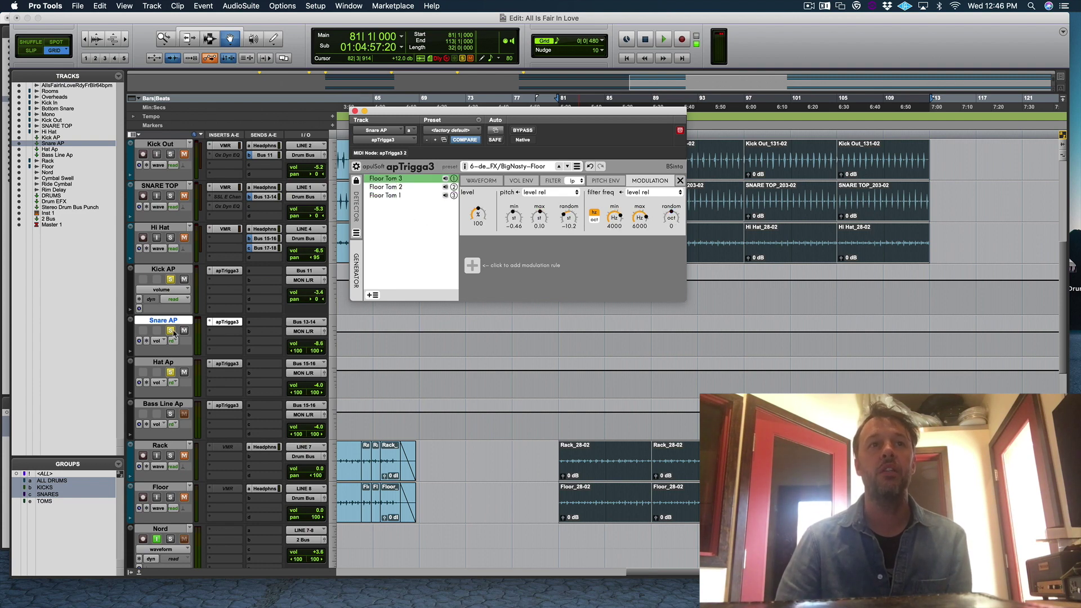
Play with only Snare AP soloed and set its detector threshold to -33.7 dB and detector master gain to -5.75 dB
key(space)
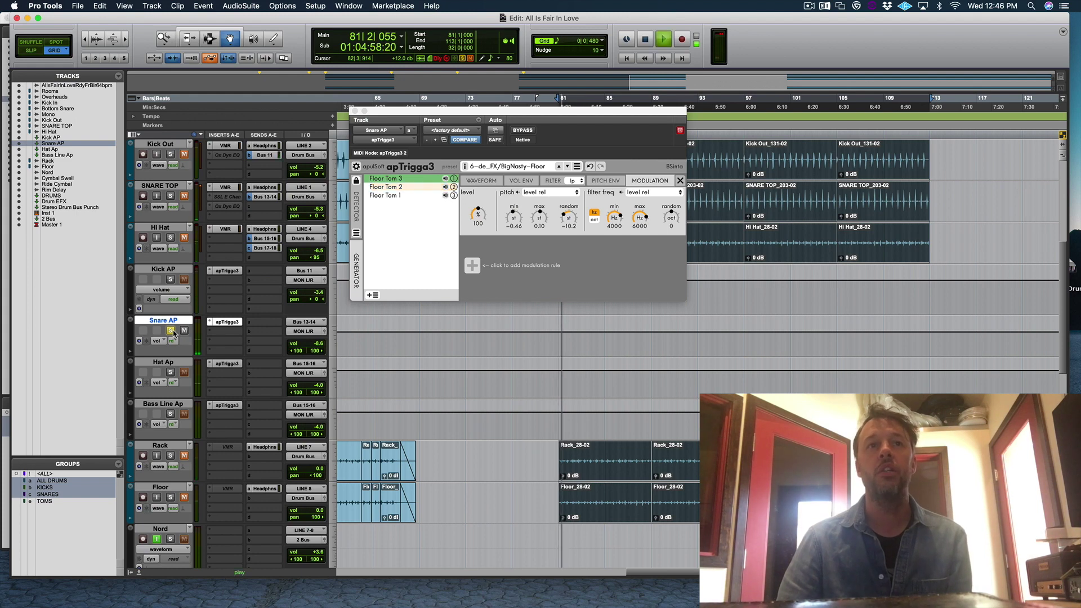
click(358, 236)
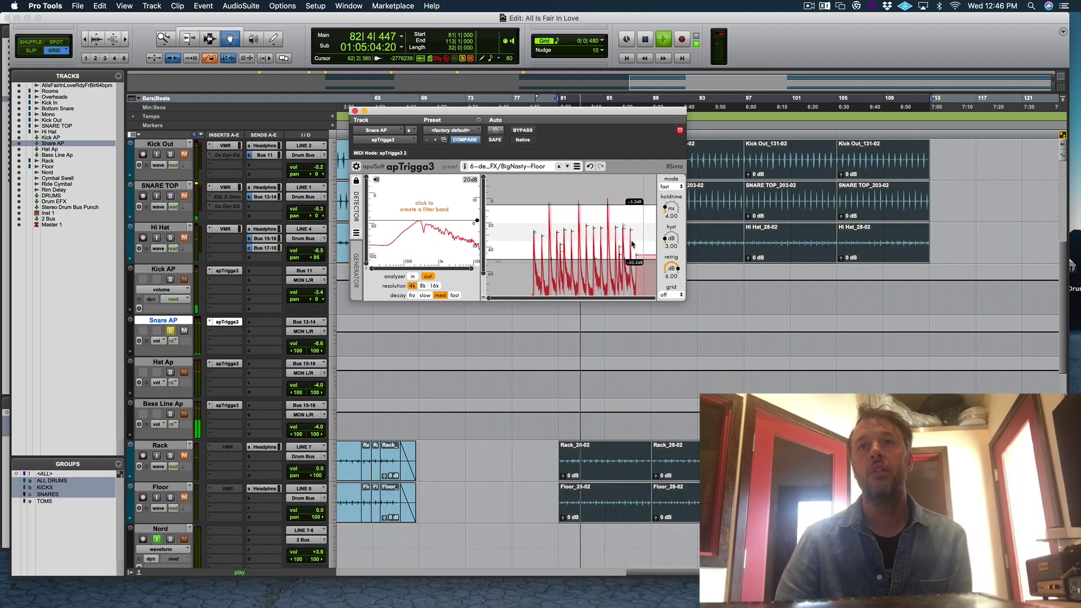
drag(627, 262, 629, 249)
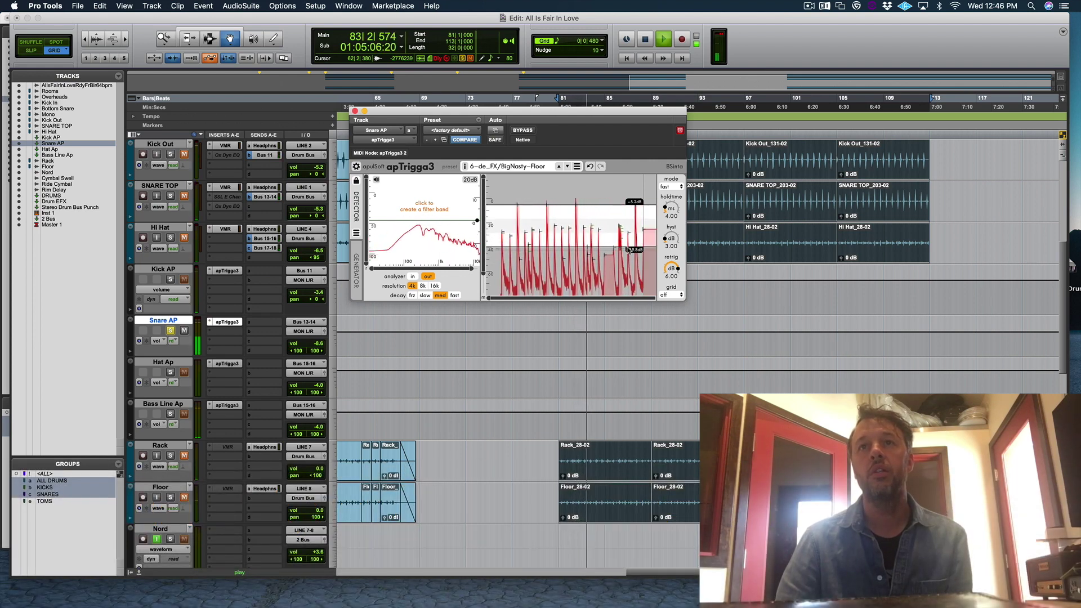
drag(628, 246, 628, 242)
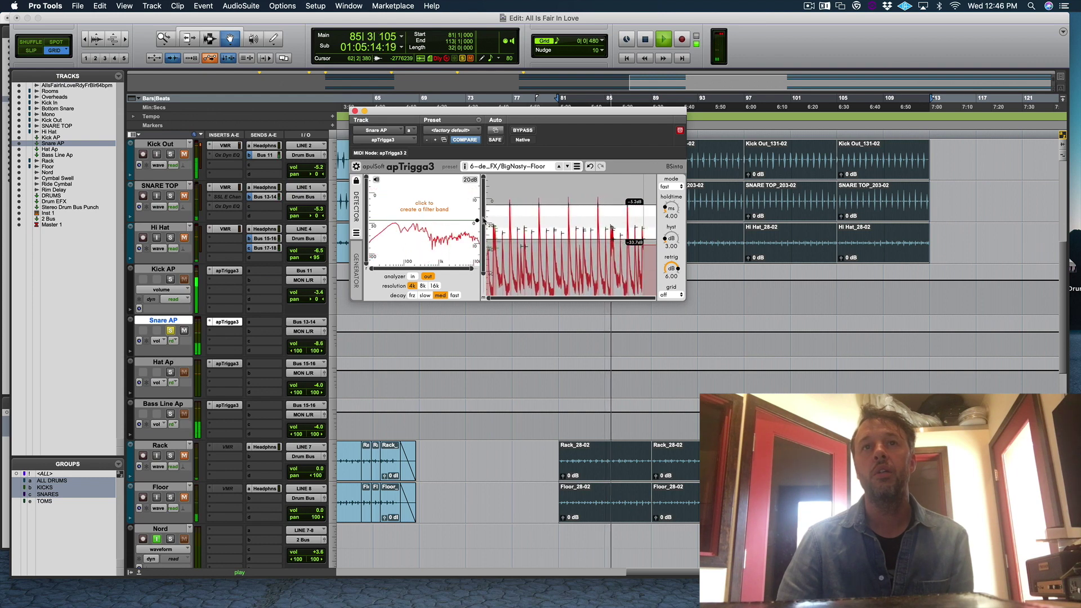
drag(477, 221, 475, 239)
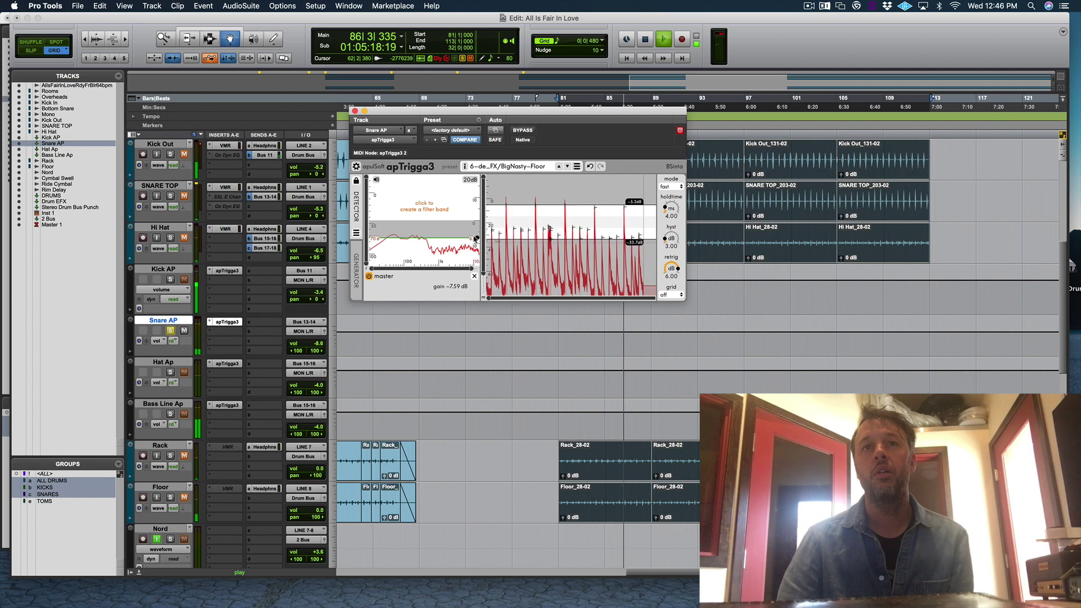
drag(476, 239, 477, 234)
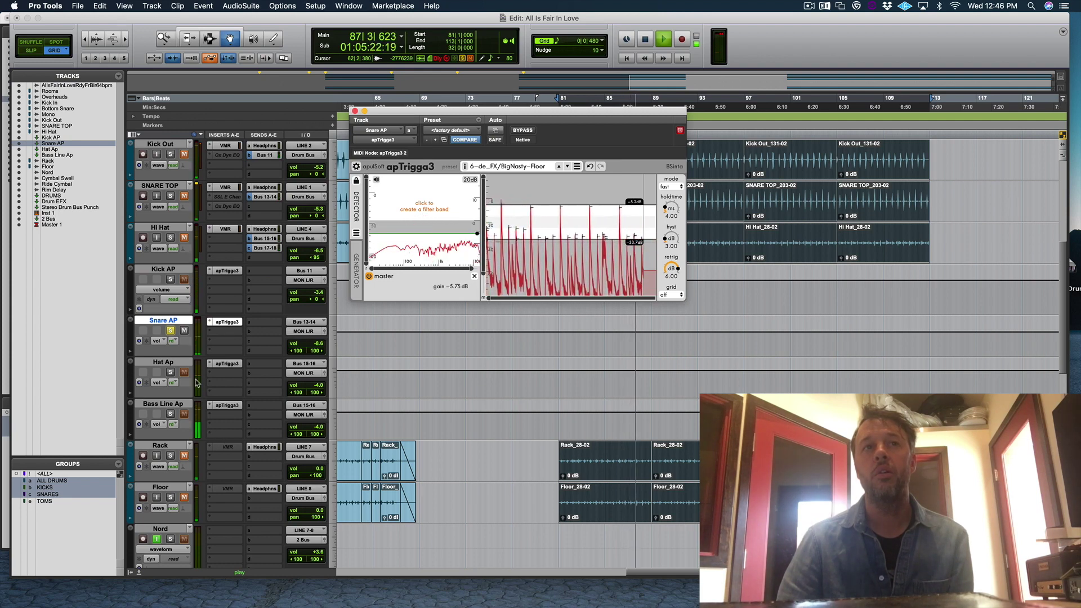
Solo Kick AP alongside Snare AP with its volume at -6.0 dB, and raise the Snare AP detector's hold time
click(170, 278)
drag(316, 292, 319, 296)
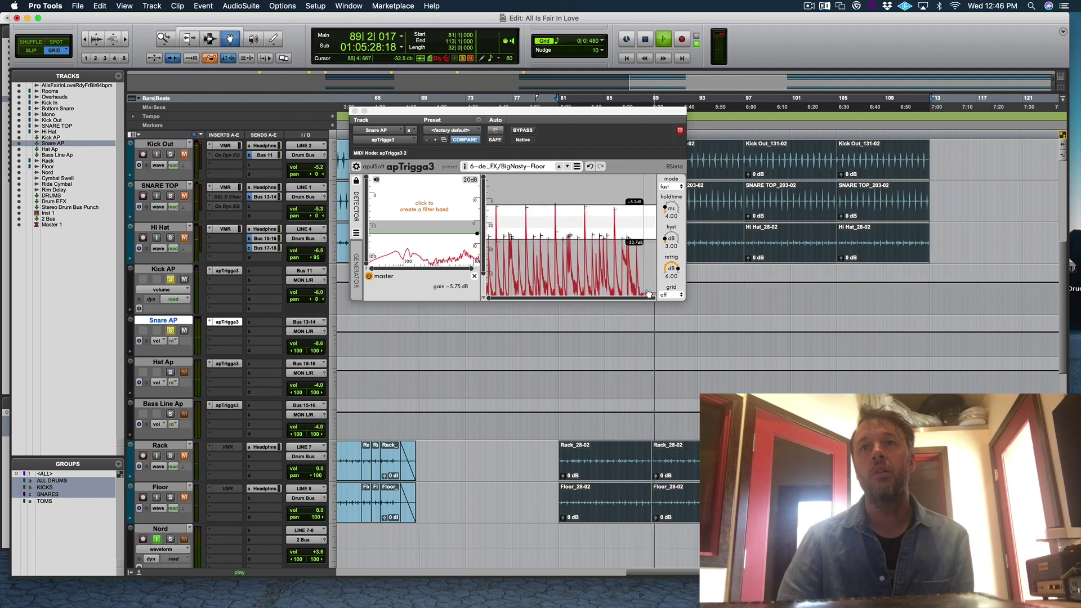
drag(670, 209, 689, 148)
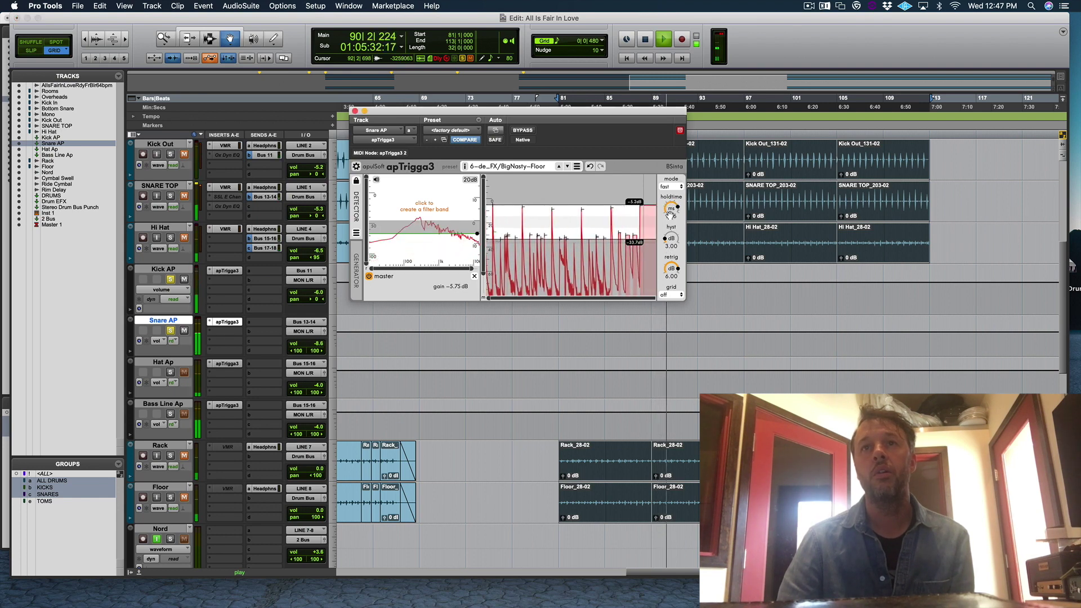
Set the Snare AP detector's hysteresis to 11.2 dB and stop playback
drag(669, 238, 672, 201)
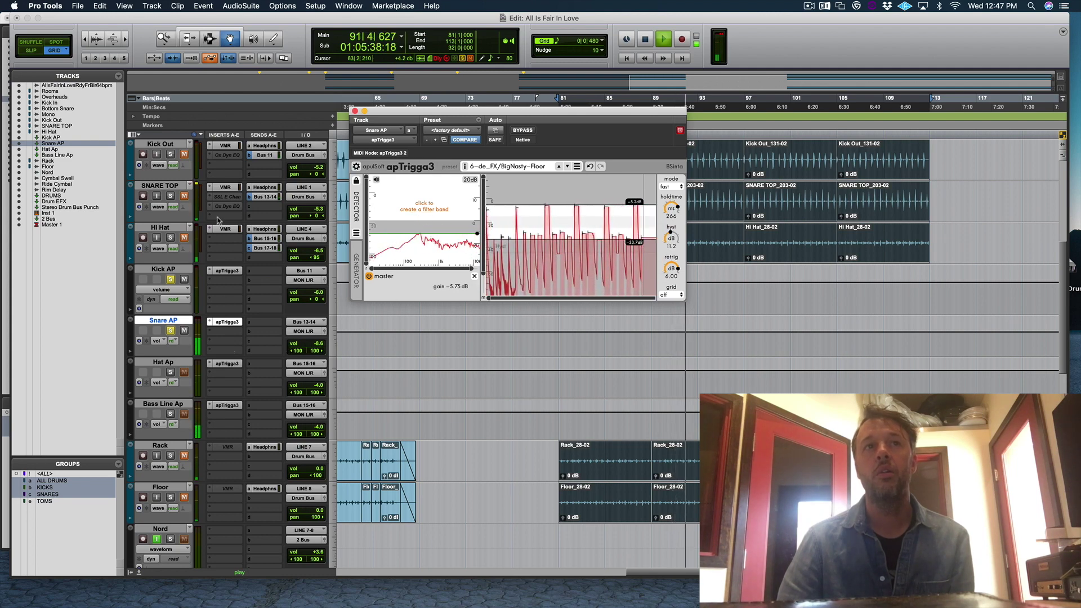
key(space)
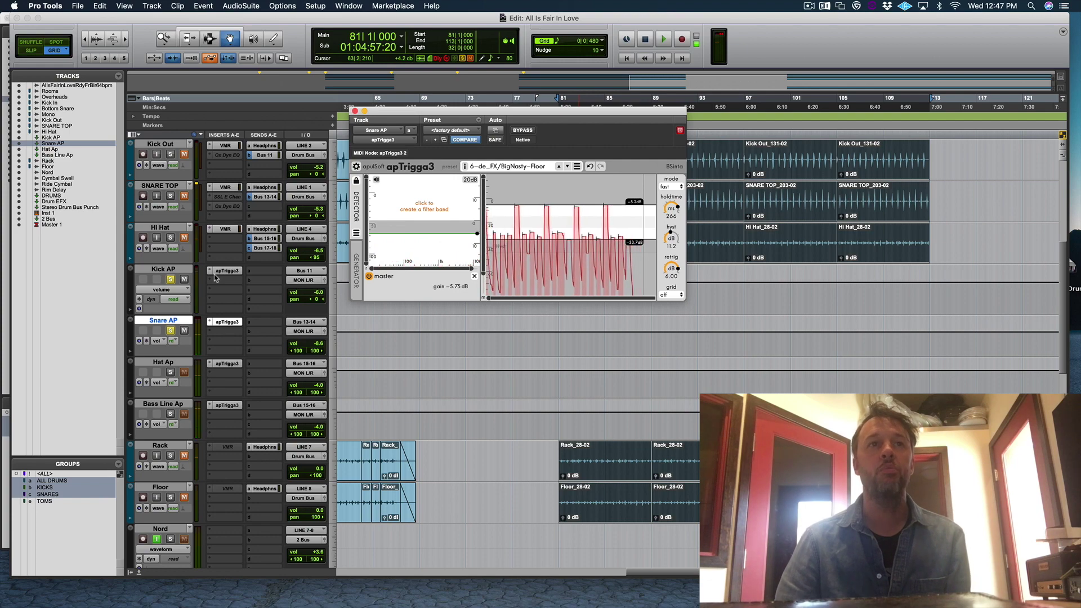
Solo the Mono track alongside Kick AP and Snare AP, and lower its volume to -13.1 dB during playback
scroll(216, 277, up, 4)
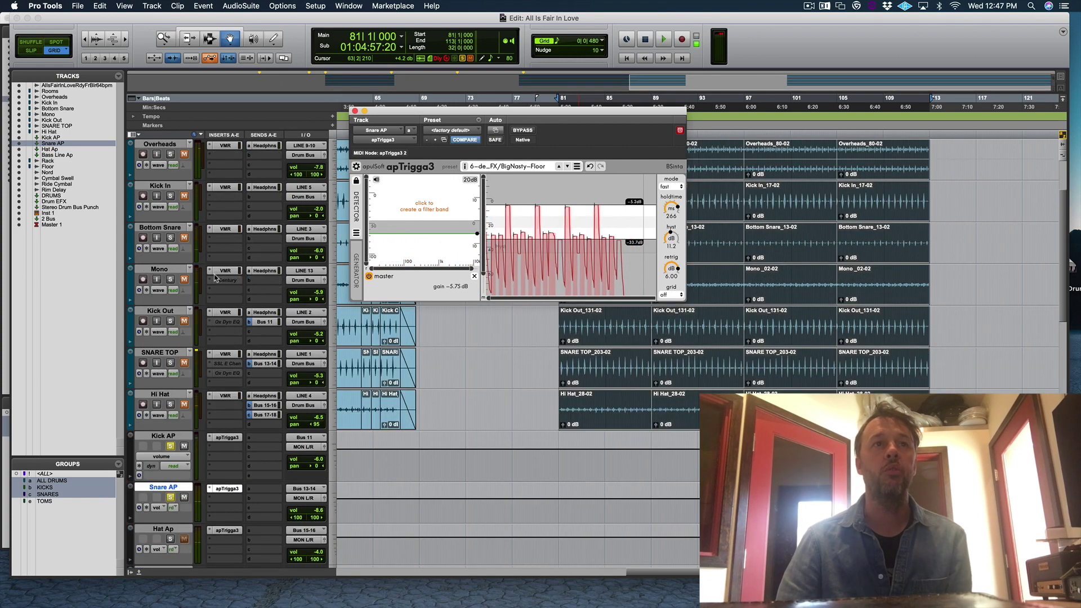
click(171, 280)
key(space)
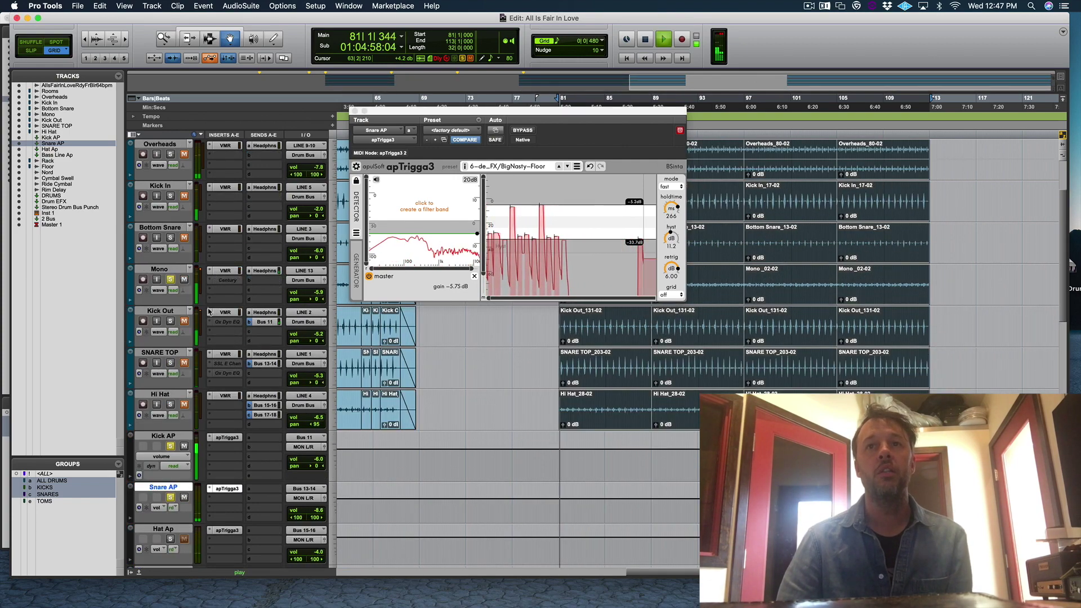
drag(318, 293, 319, 298)
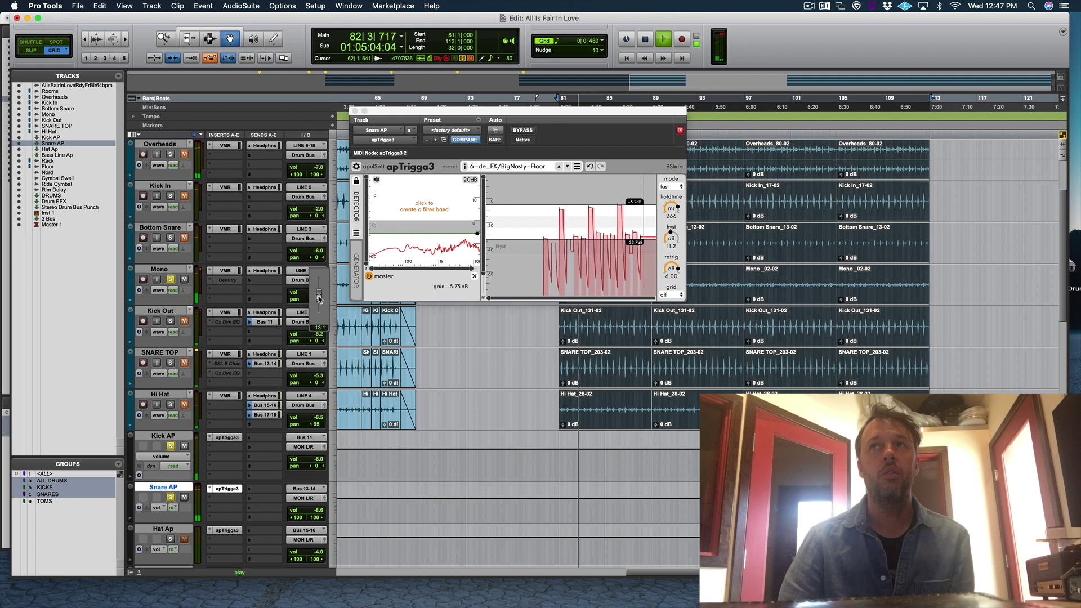
drag(319, 298, 321, 298)
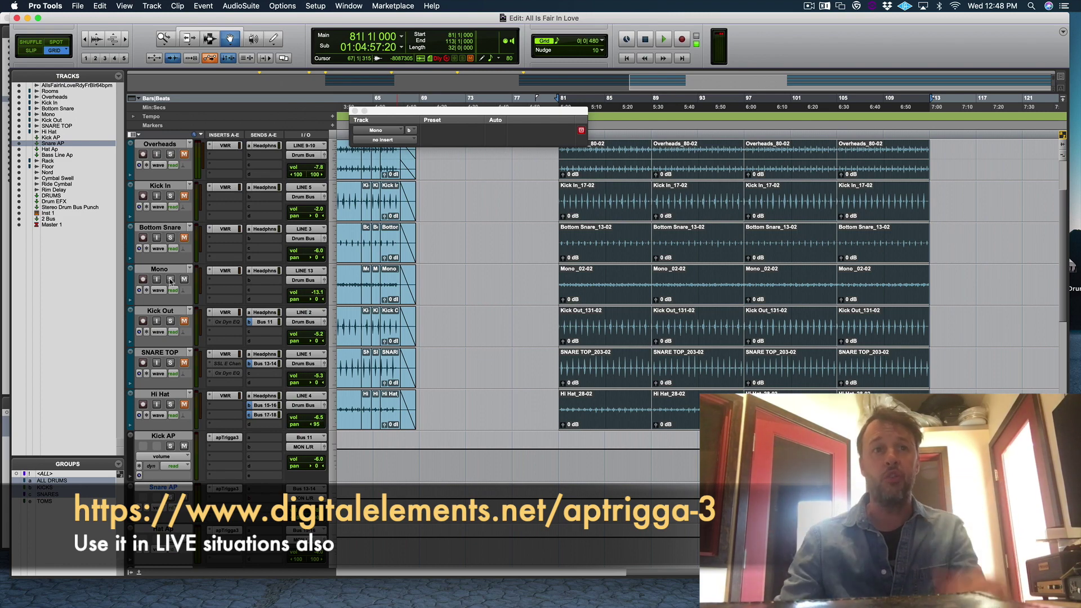
Select the Kick AP, Snare AP, Hat Ap and Bass Line Ap tracks together
scroll(197, 432, down, 3)
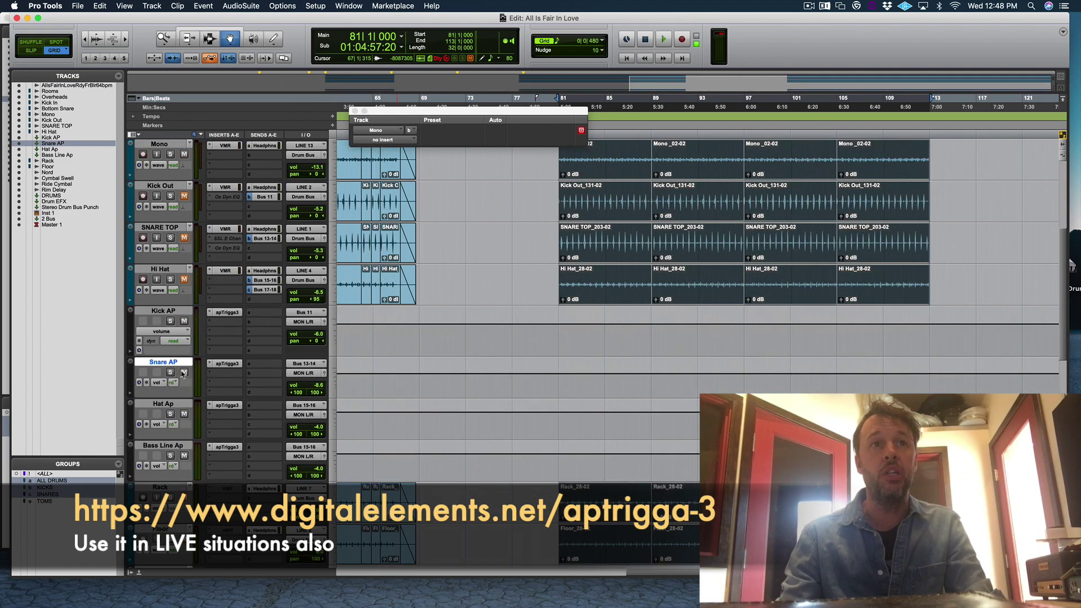
click(163, 310)
shift+click(175, 364)
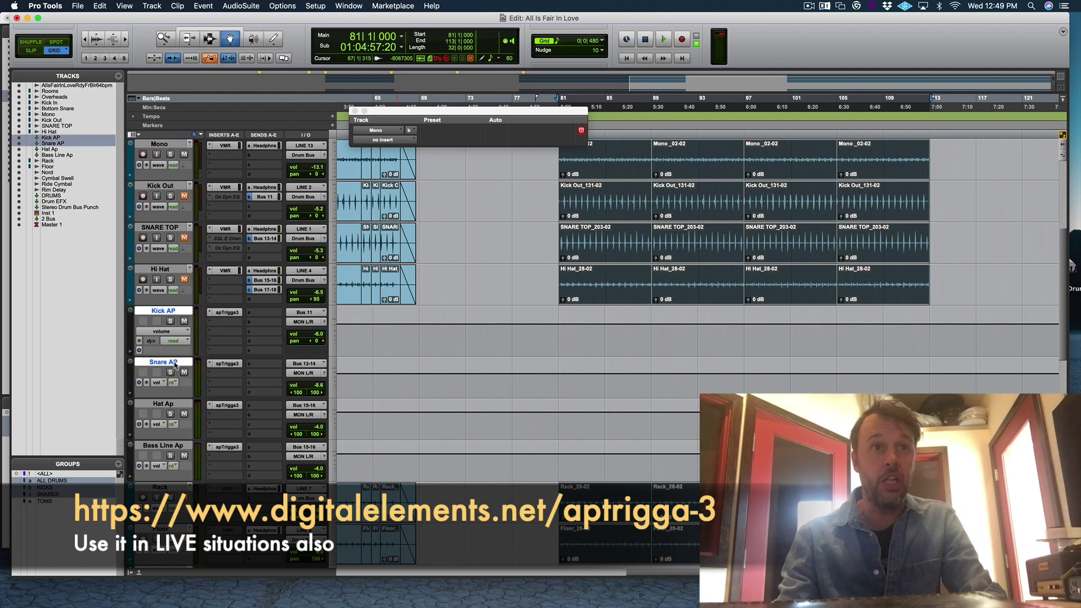
shift+click(170, 404)
shift+click(161, 444)
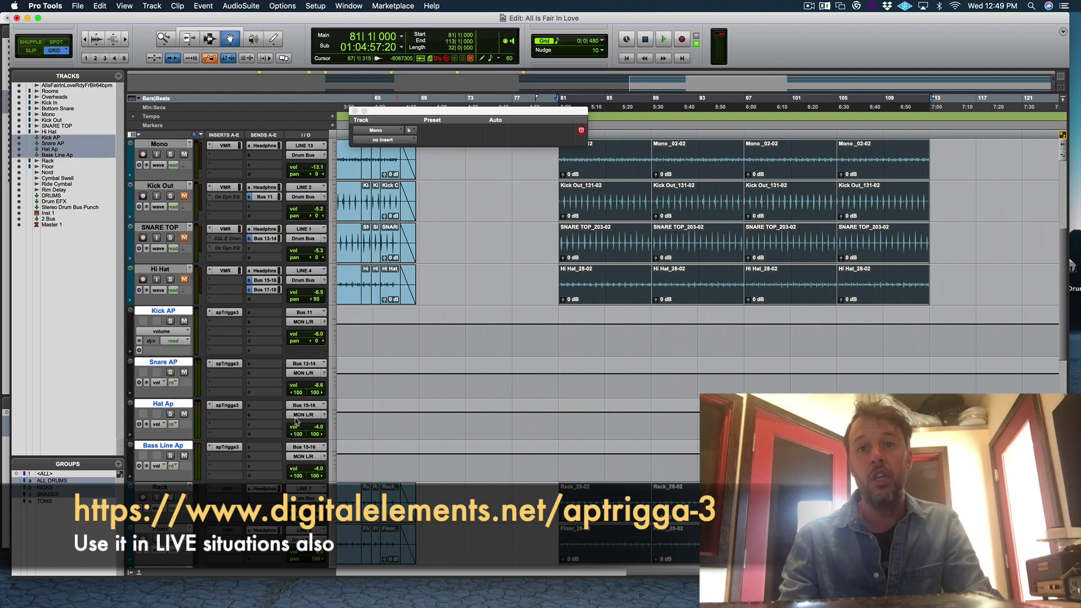